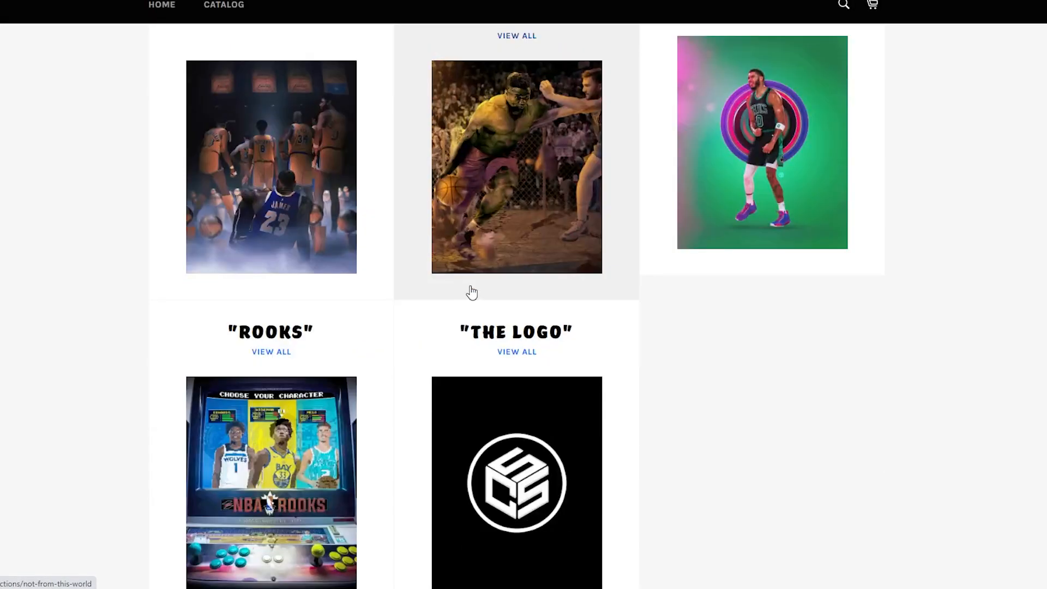
Browse the artwork collections in the online shop.
scroll(469, 292, up, 4)
scroll(467, 292, down, 3)
click(347, 470)
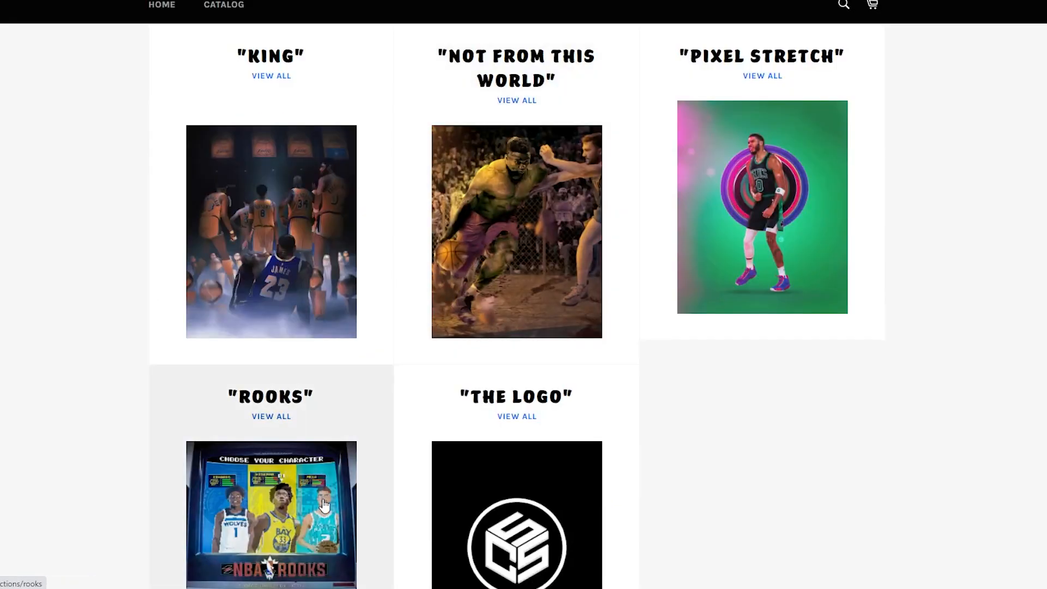
click(224, 341)
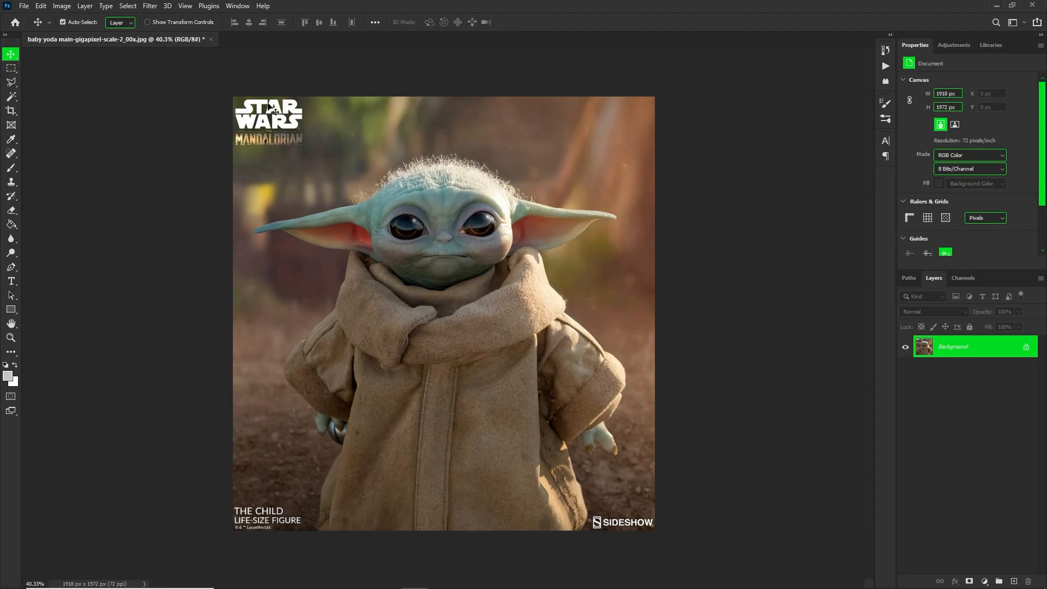
Crop the Baby Yoda image to a 4:5 portrait ratio, keeping the figure in the frame.
key(c)
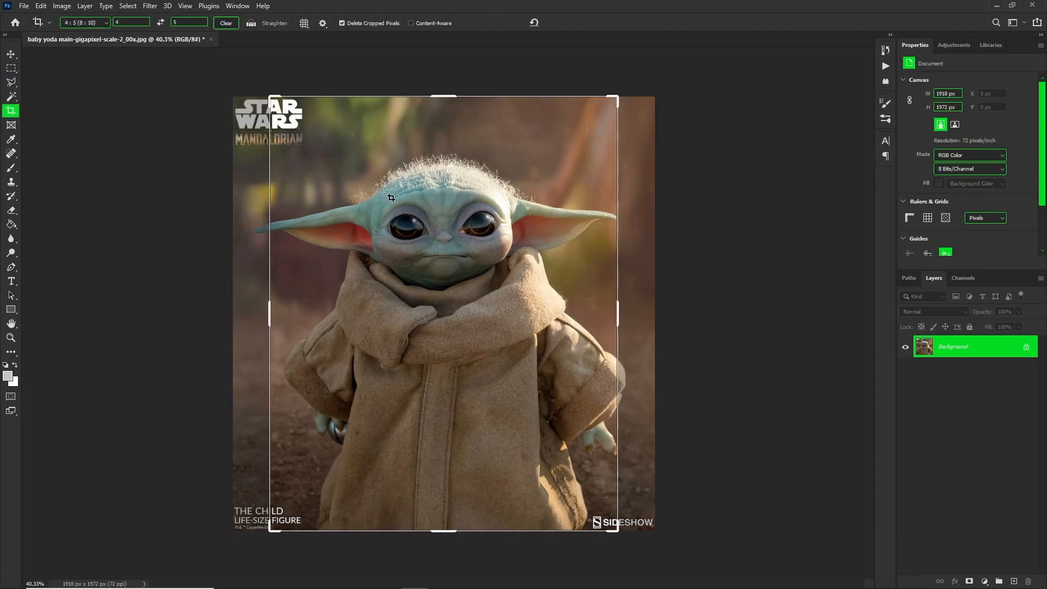
click(11, 53)
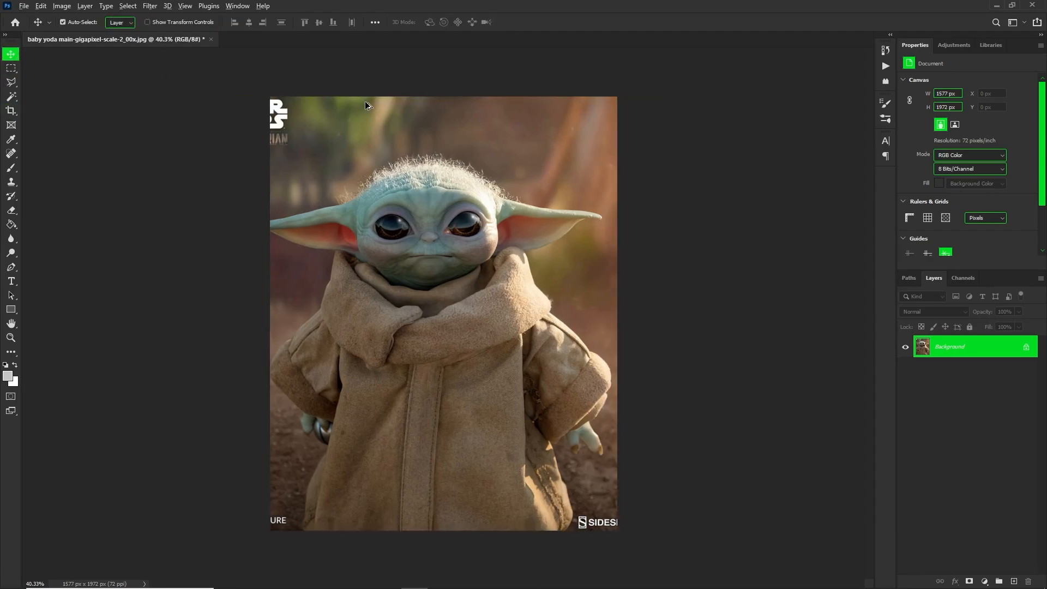
scroll(429, 231, up, 4)
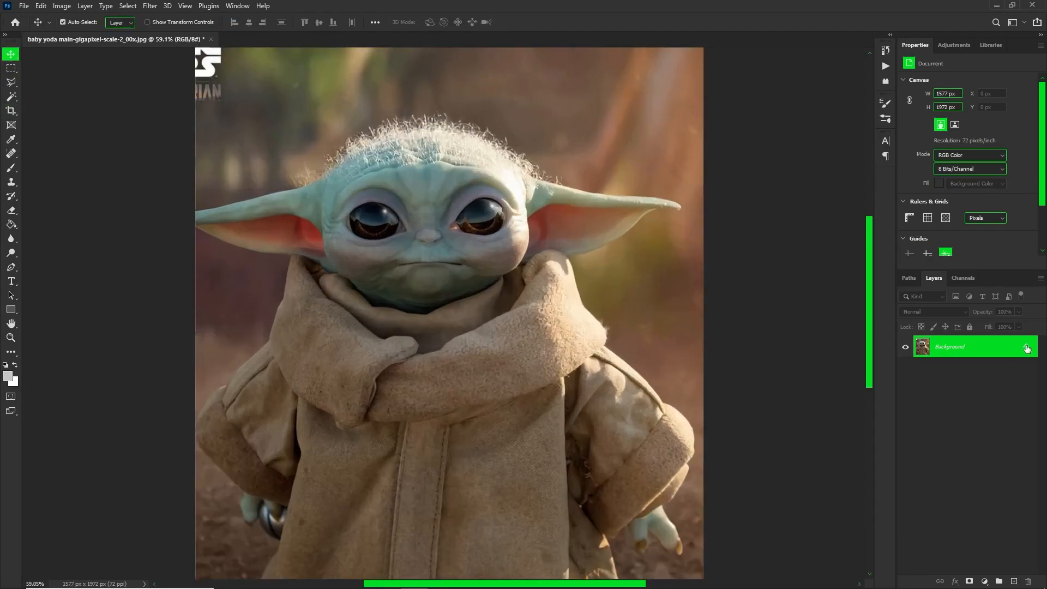
Unlock the Background layer and duplicate it as a new layer named "yoda".
click(1026, 347)
scroll(383, 153, down, 4)
right_click(960, 344)
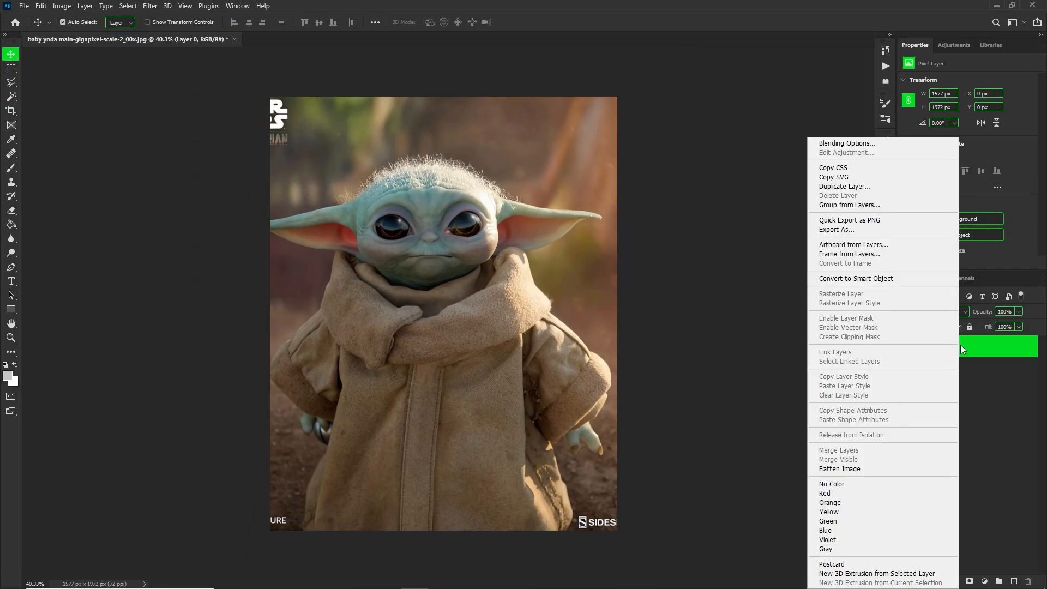
click(851, 190)
text(yoda)
key(Return)
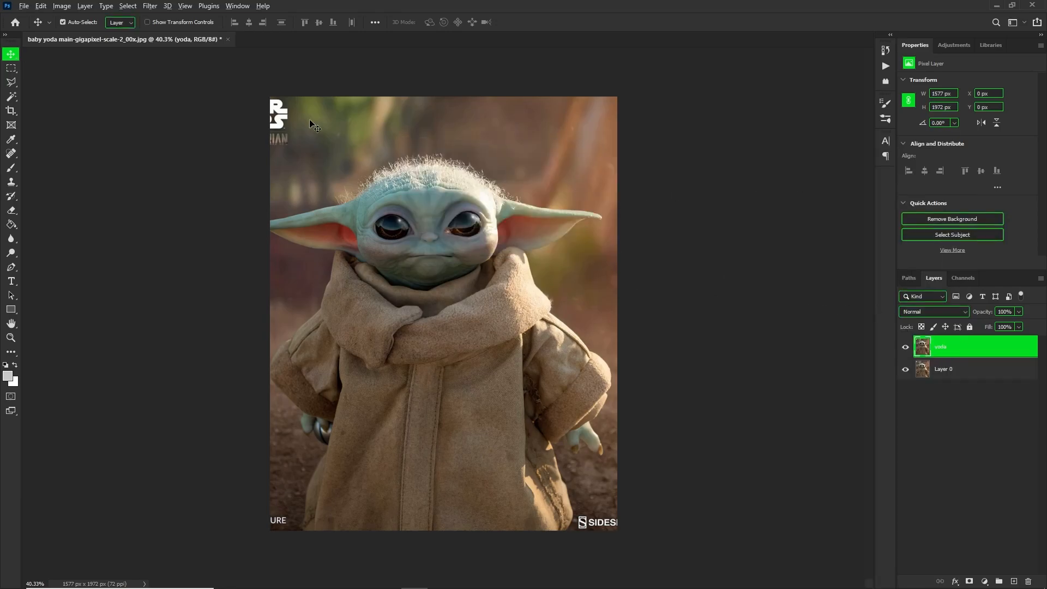
Select the Star Wars logo, the "URE" text remnant and the Sideshow logo together with the Polygonal Lasso.
scroll(314, 125, up, 3)
click(10, 82)
scroll(246, 90, up, 2)
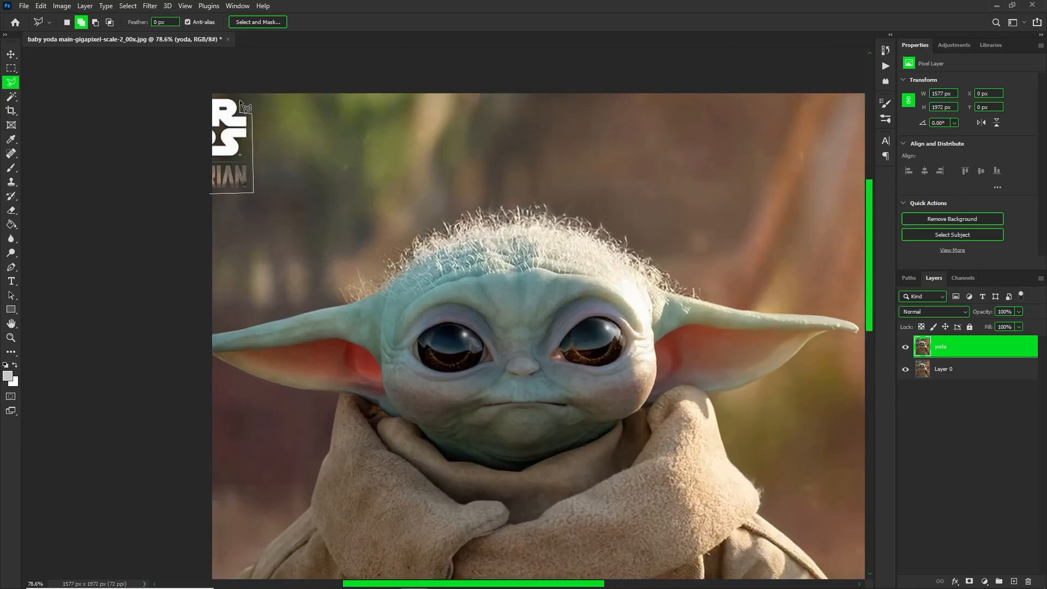
scroll(332, 329, down, 3)
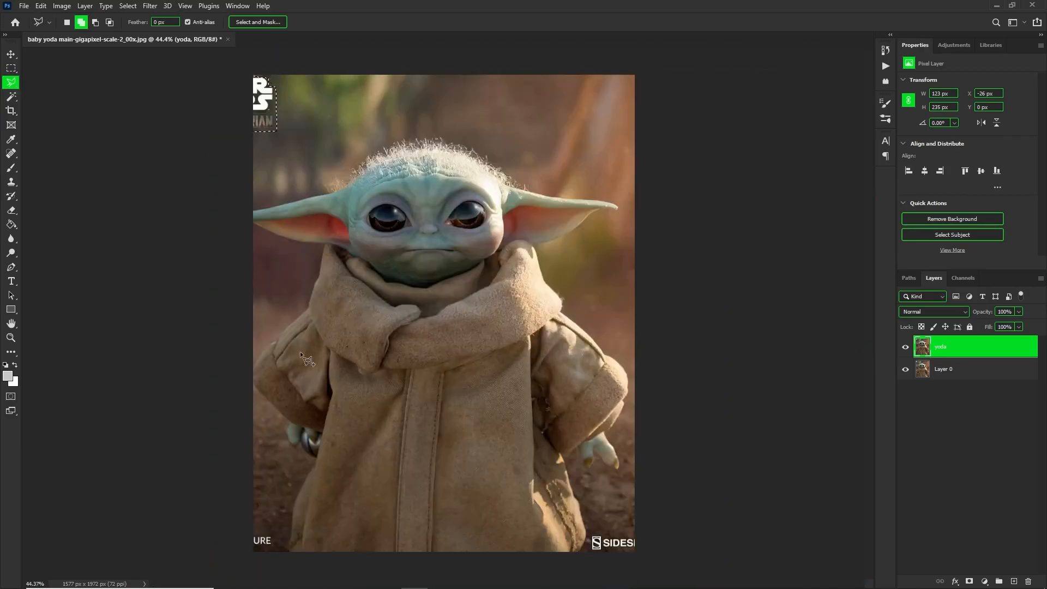
scroll(270, 440, up, 4)
key(shift)
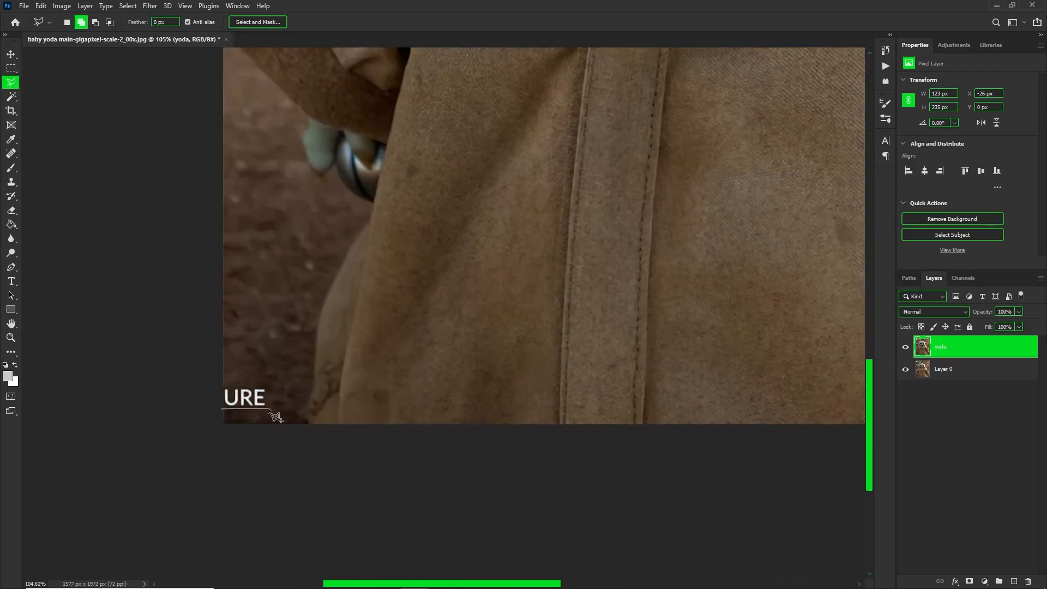
scroll(278, 397, down, 2)
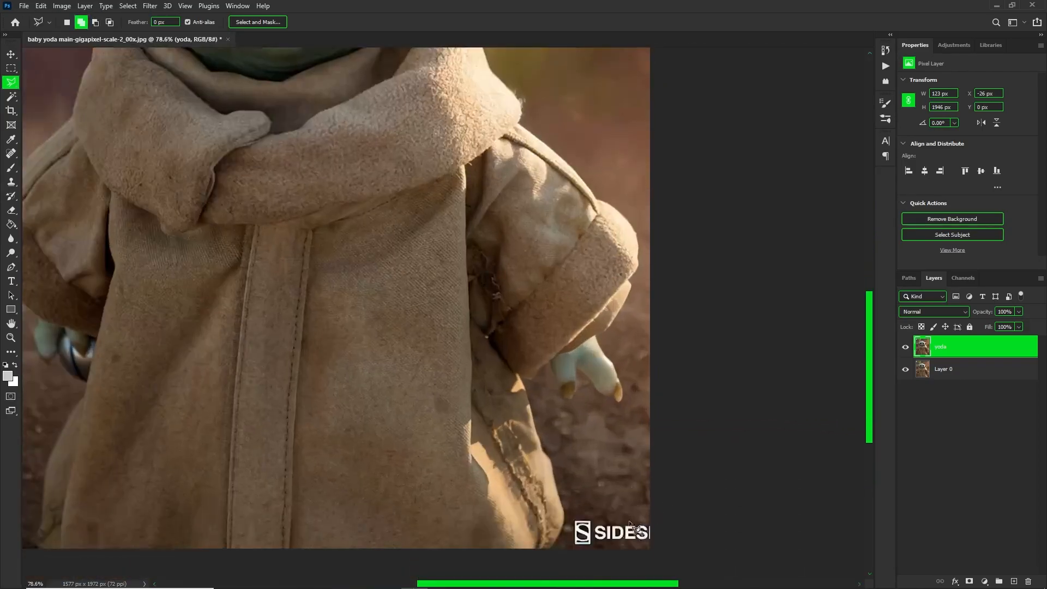
scroll(560, 491, up, 3)
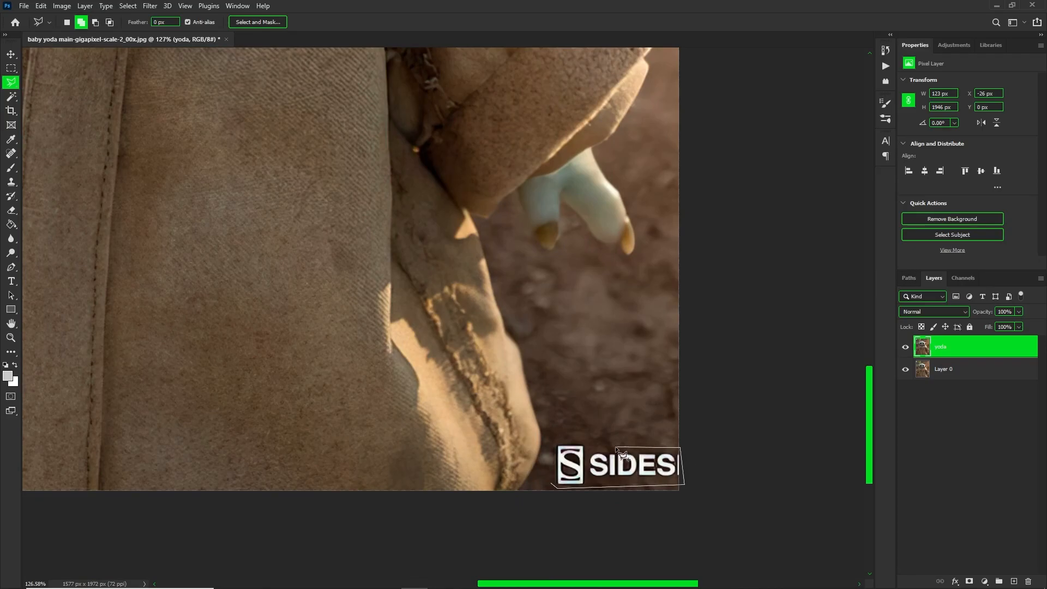
click(555, 486)
scroll(476, 414, down, 4)
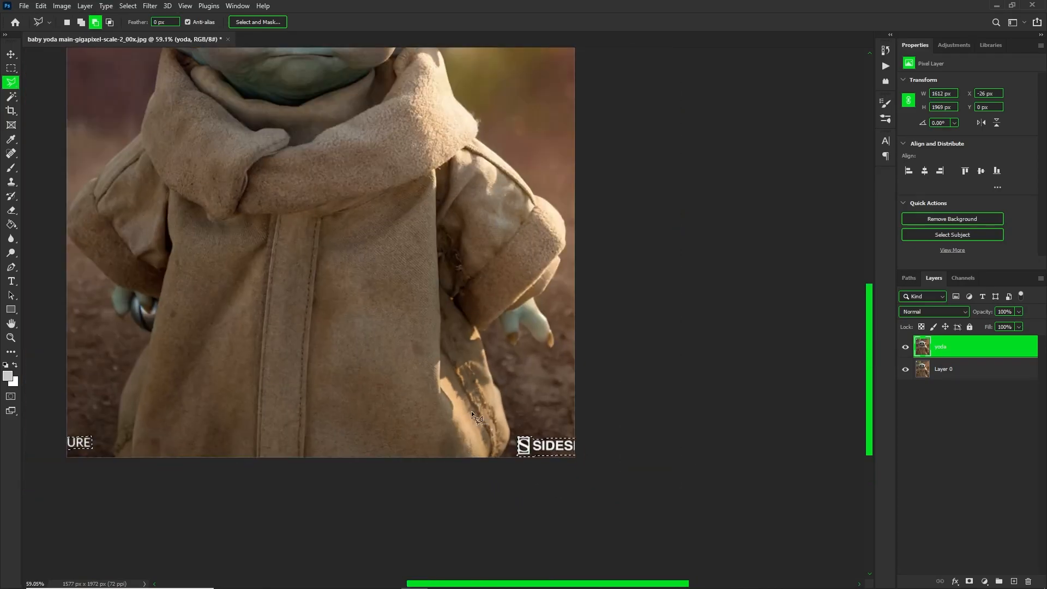
Remove the selected logos and text with a Content-Aware fill, then clear the selection.
key(shift+F5)
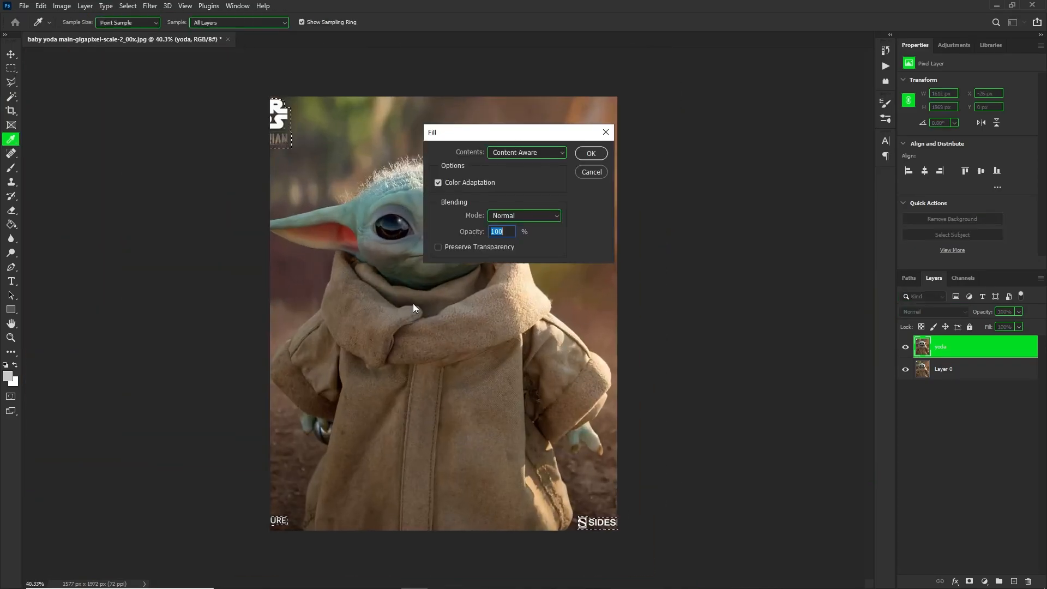
click(516, 152)
click(508, 201)
click(505, 216)
click(505, 215)
click(591, 154)
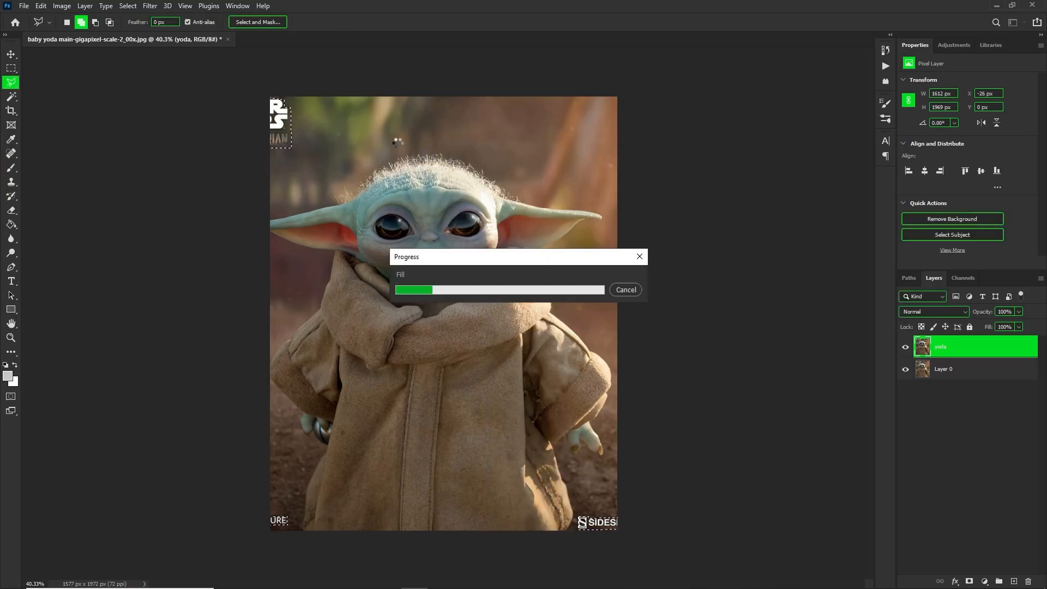
key(ctrl+d)
Resize the image to 1200 px wide with its proportions kept.
scroll(485, 178, up, 1)
click(62, 6)
click(78, 87)
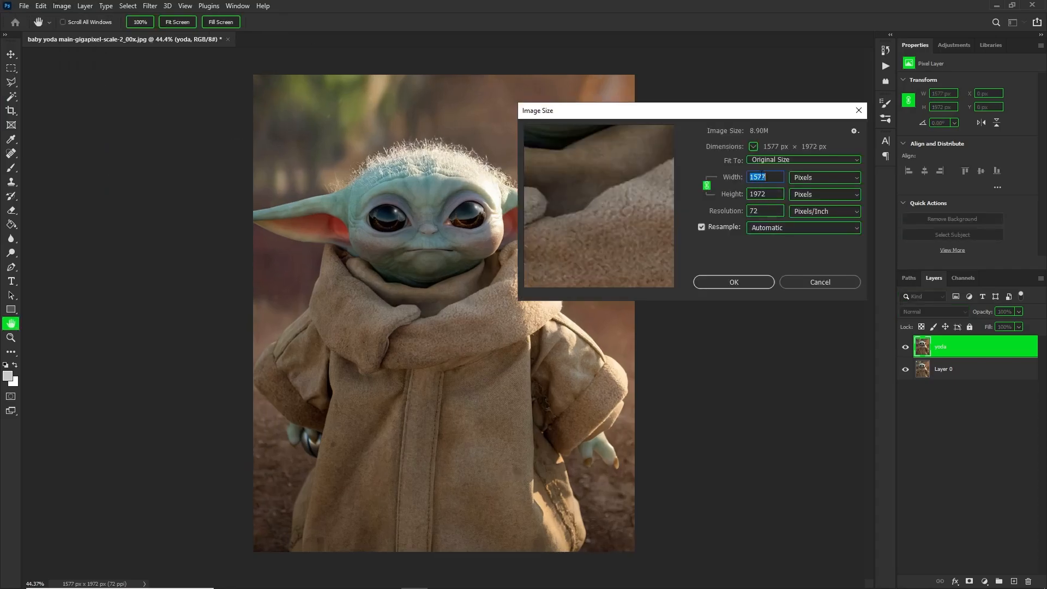
text(1200)
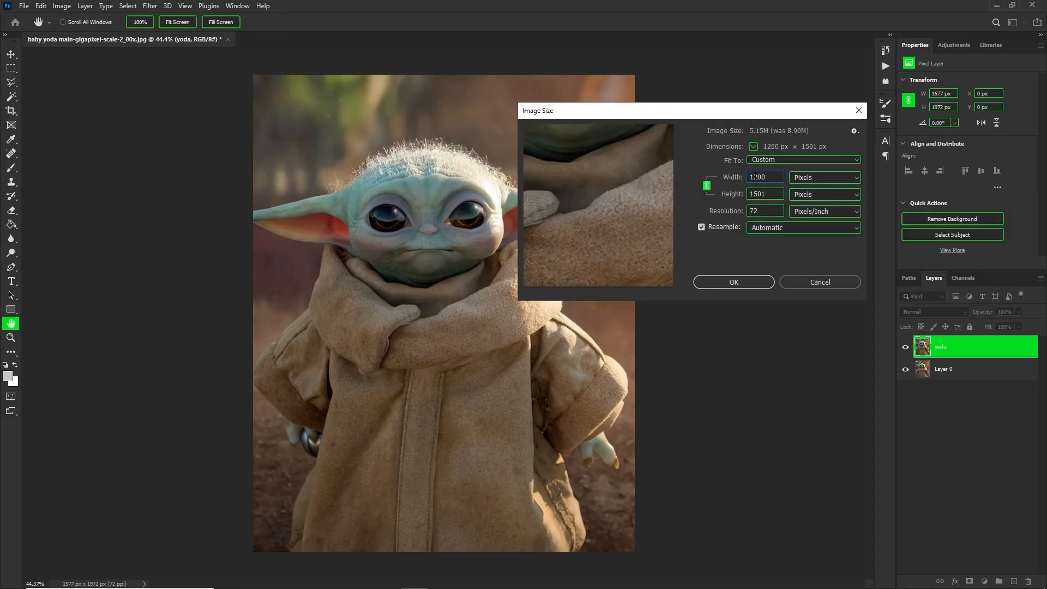
key(Return)
key(v)
key(ctrl+0)
scroll(442, 240, down, 2)
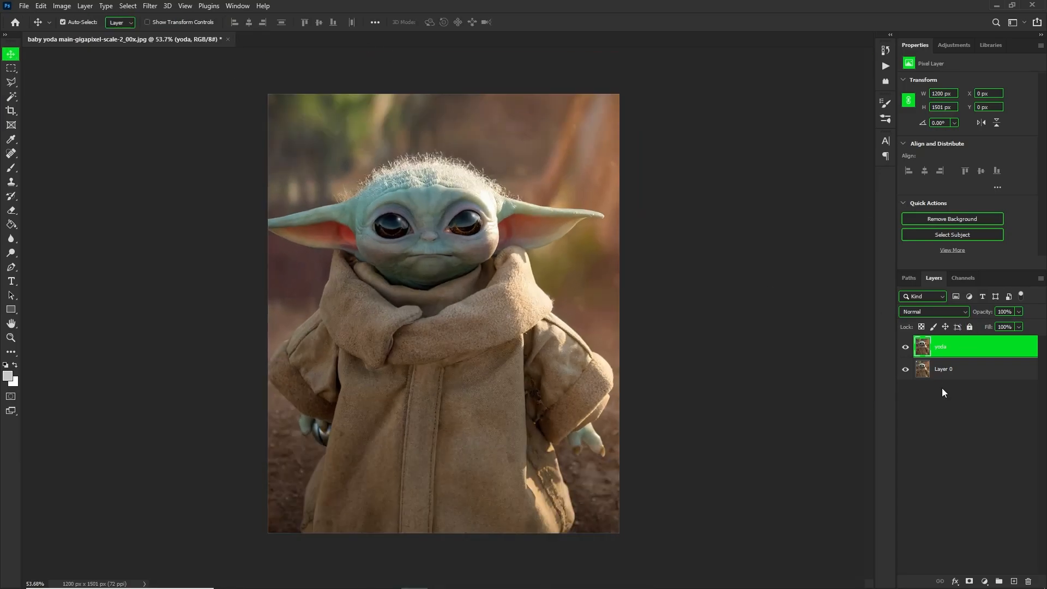
Add a Channel Mixer adjustment clipped to the "yoda" layer and make it monochrome.
click(985, 583)
click(955, 511)
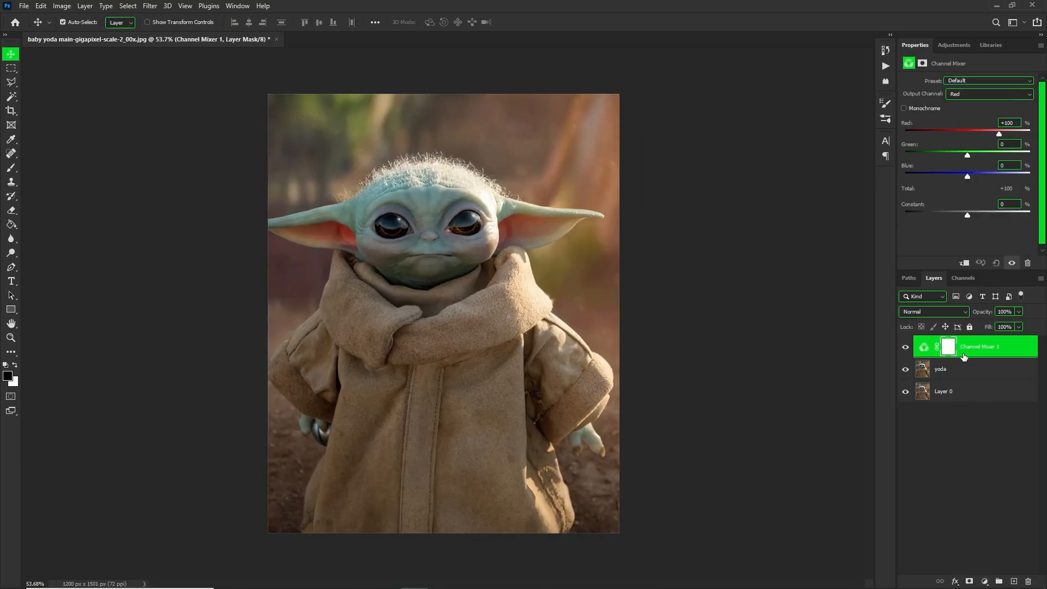
right_click(981, 351)
click(897, 337)
click(914, 111)
scroll(548, 210, up, 2)
Duplicate the "yoda" layer under the Channel Mixer and convert the copy to a smart object, with the layers beneath hidden.
click(965, 374)
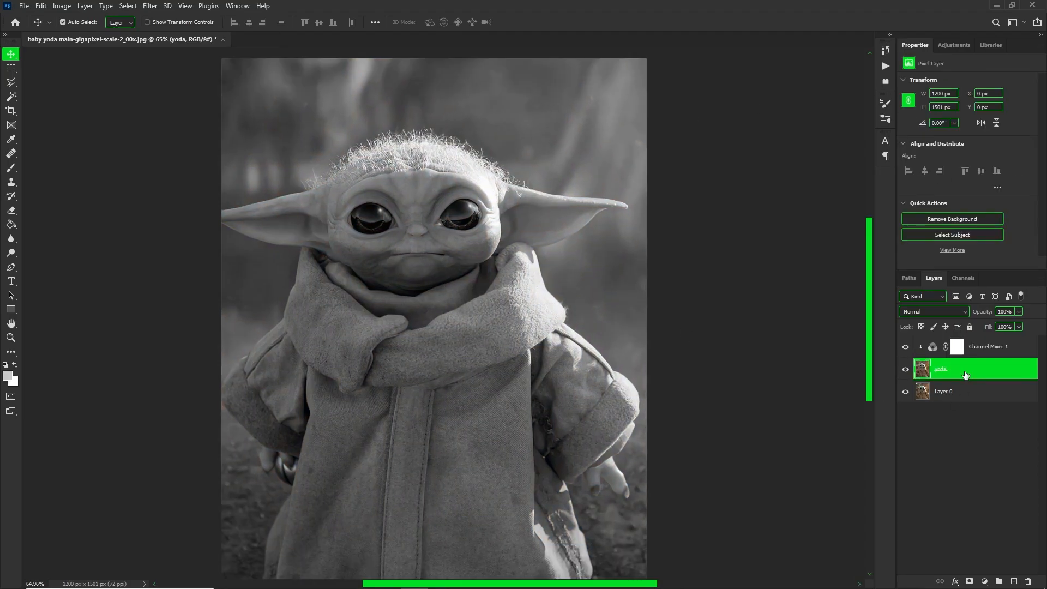
right_click(965, 374)
key(ctrl+j)
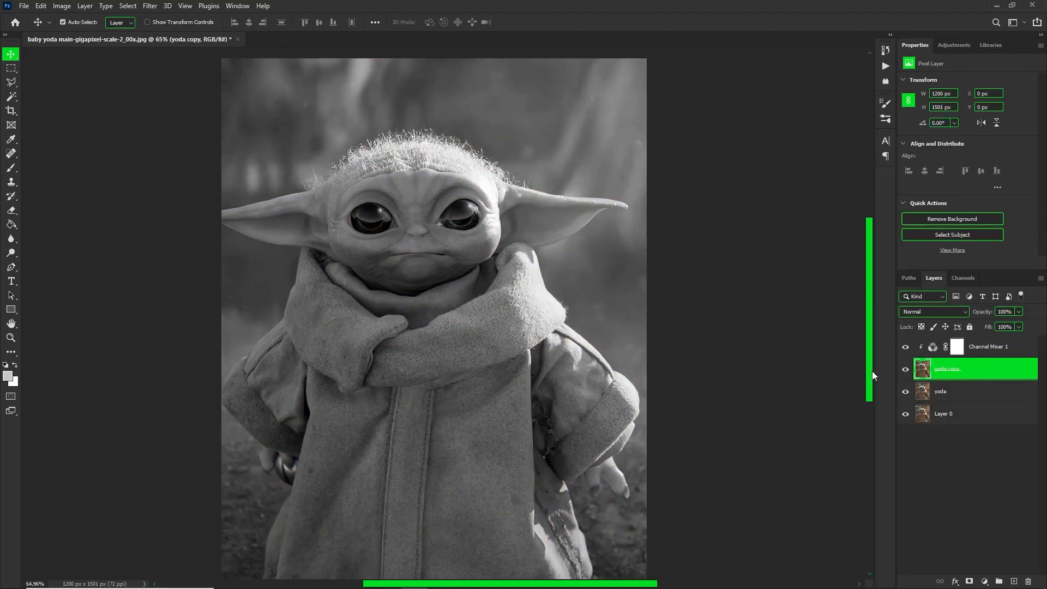
click(974, 349)
right_click(969, 369)
click(851, 279)
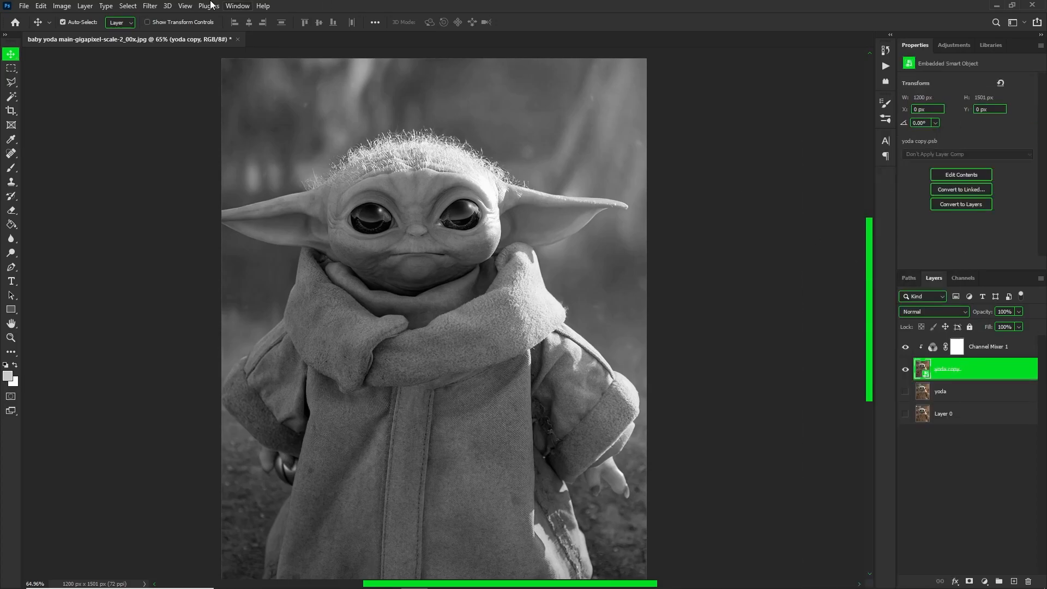
Apply a Gaussian Blur with a radius of about 1.6 pixels to the "yoda copy" smart object.
click(147, 5)
mouse_move(213, 145)
click(304, 186)
drag(603, 286, 590, 288)
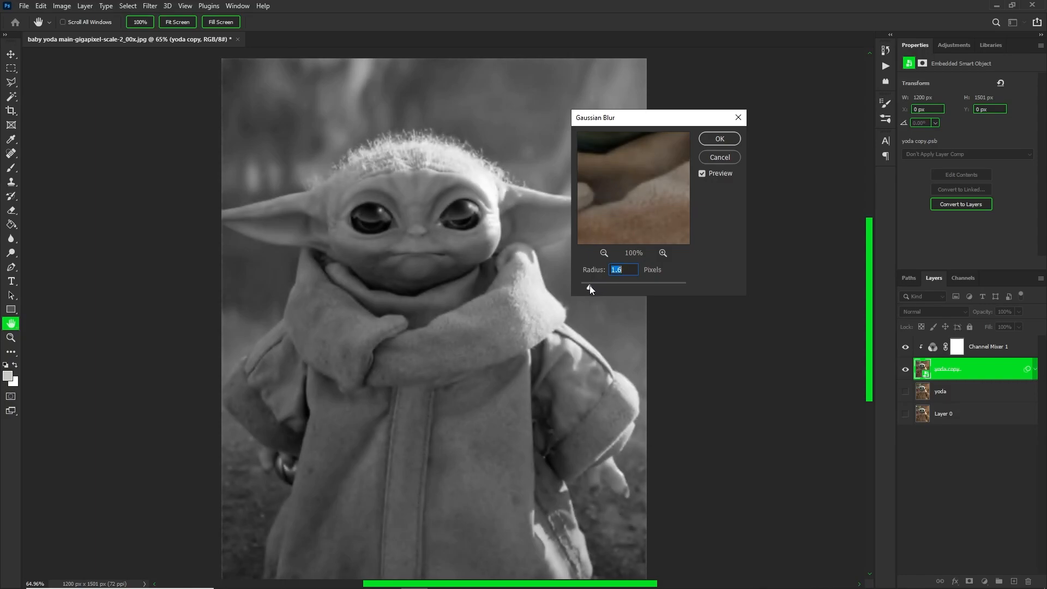
click(720, 139)
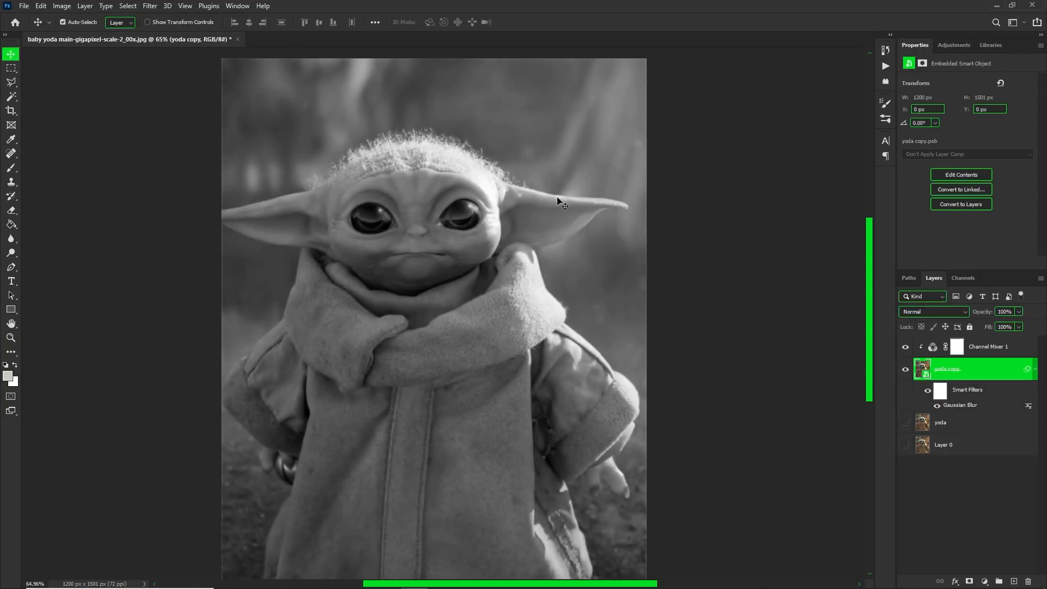
Save the document on the computer as a PSD named "baby yoda displacement" in the "baby yoda proj" folder.
key(ctrl+0)
click(25, 6)
click(32, 139)
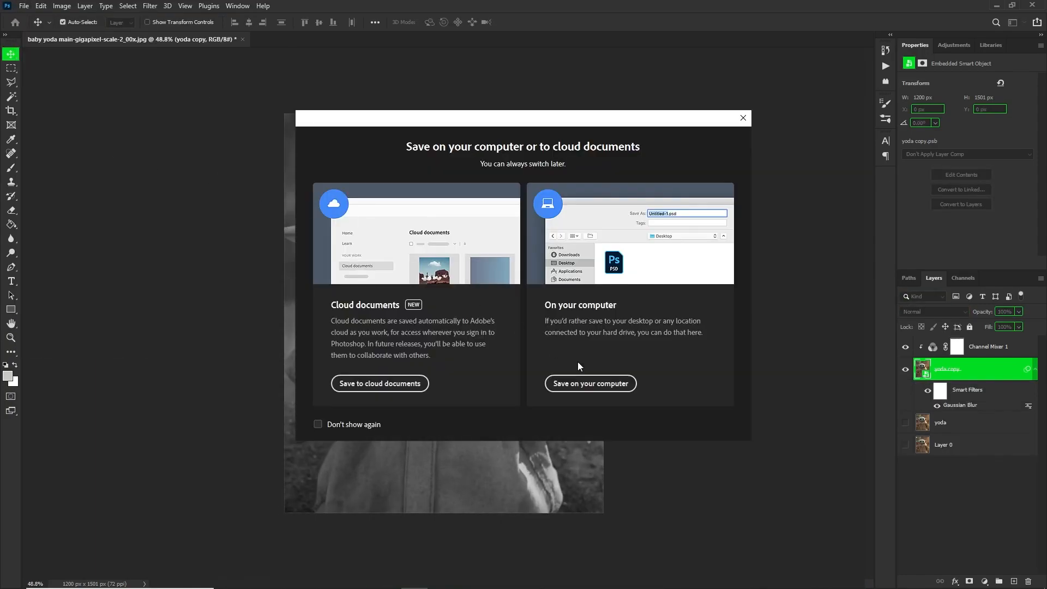
click(582, 383)
text(baby yod)
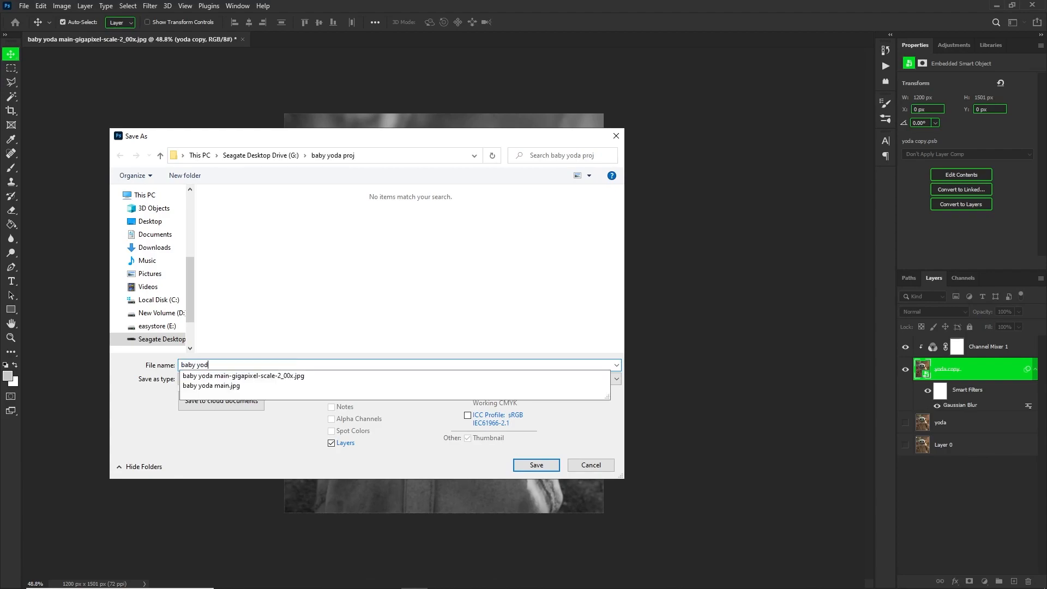
text(a displacement)
key(Return)
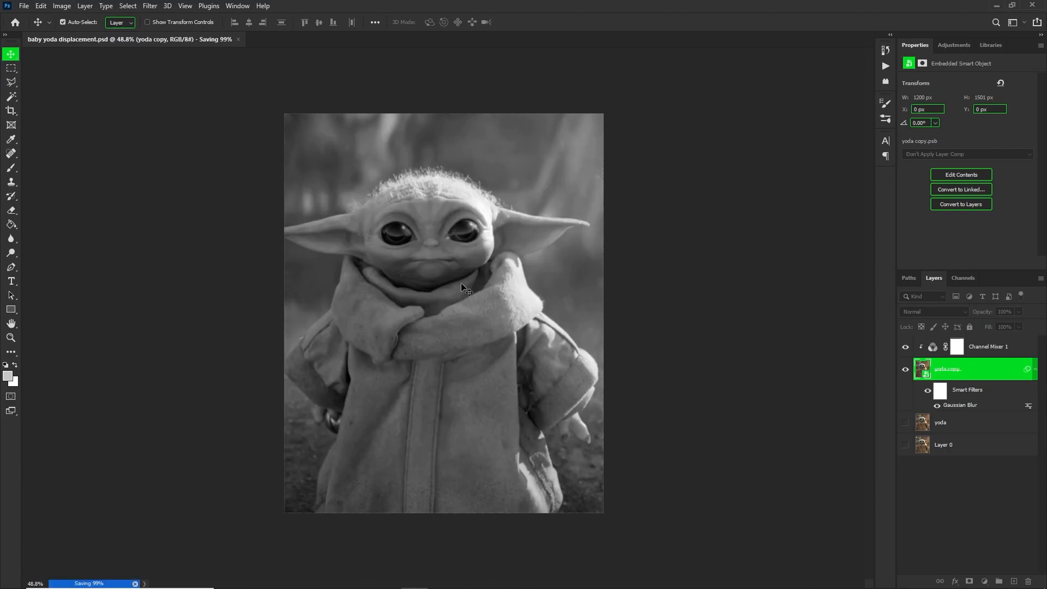
Group the blurred "yoda copy" and its Channel Mixer, and name the group "baby yoda displacement".
scroll(458, 255, up, 3)
shift+click(980, 350)
key(ctrl+g)
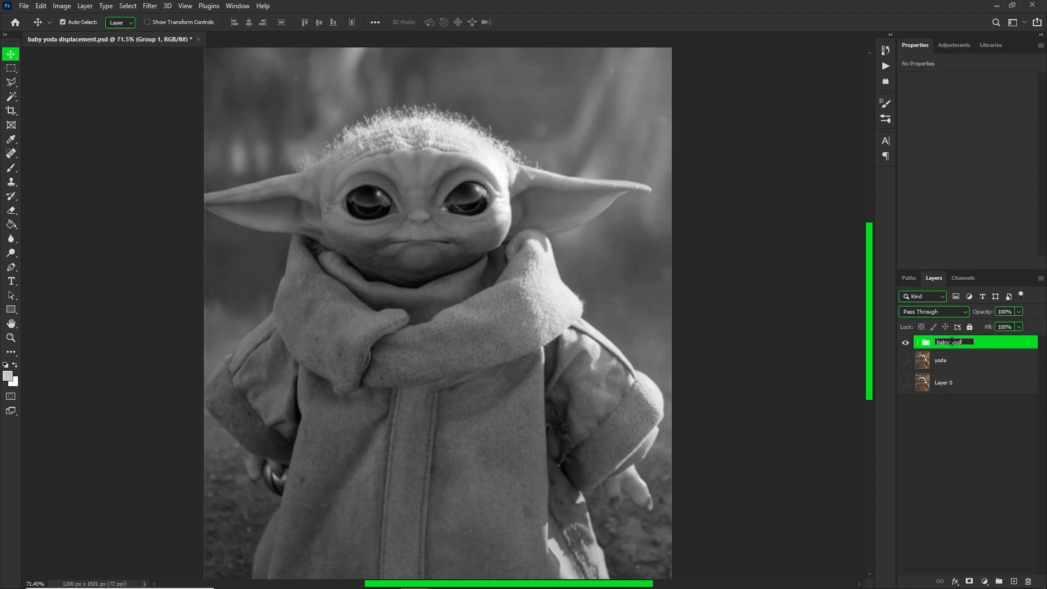
text(ment)
key(Return)
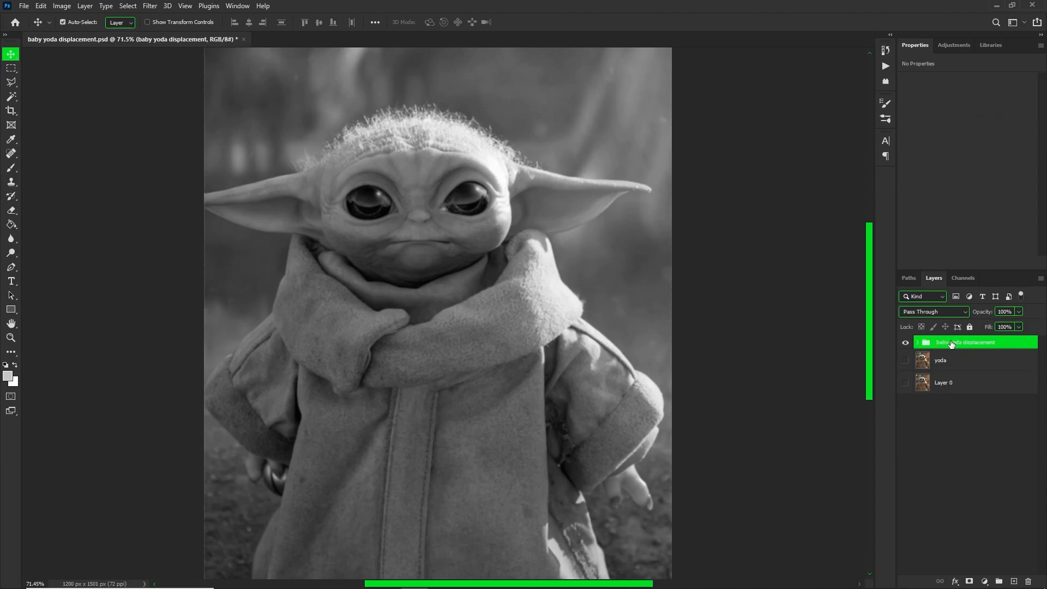
Hide the "baby yoda displacement" group, place it below Layer 0 and show the "yoda" layer.
click(906, 343)
drag(950, 345, 941, 390)
click(906, 348)
scroll(375, 304, down, 2)
Select the Baby Yoda figure on the "yoda" layer automatically with Select Subject.
click(11, 266)
click(125, 6)
click(139, 134)
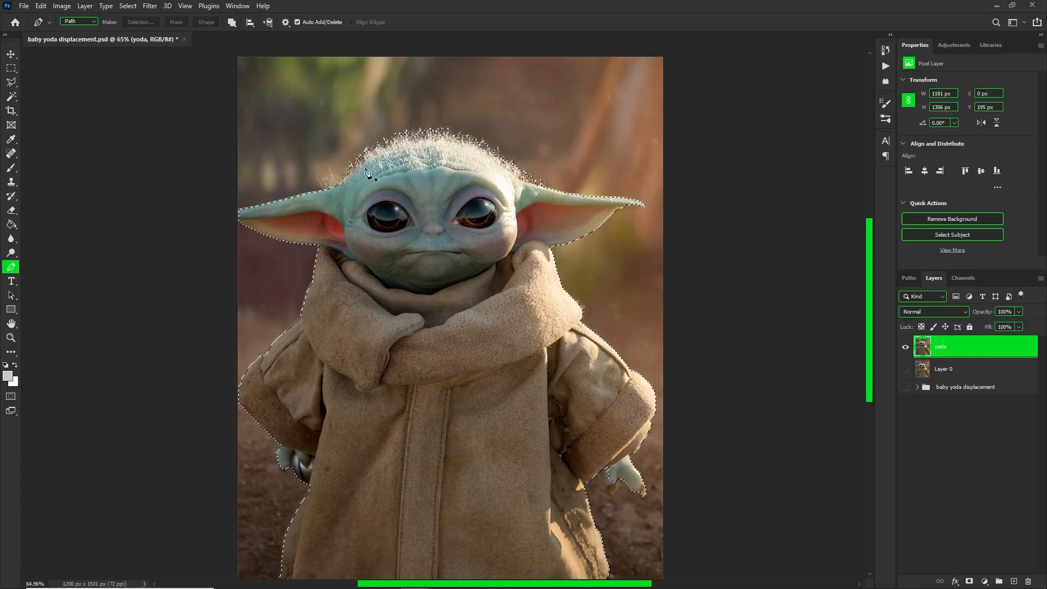
Trace the partly missed finger below the sleeve on the image's right side with a Pen tool path.
scroll(328, 273, up, 2)
scroll(671, 357, down, 3)
scroll(620, 342, down, 3)
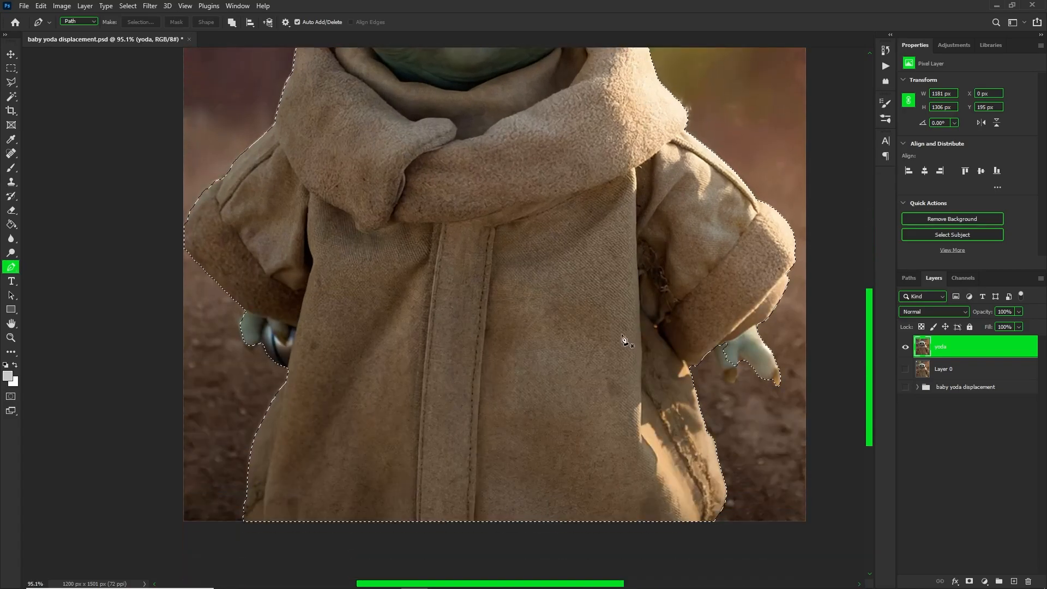
scroll(622, 338, up, 5)
click(650, 292)
click(658, 323)
click(667, 350)
click(674, 366)
click(676, 374)
click(681, 385)
click(688, 396)
drag(697, 411, 701, 414)
click(705, 415)
click(710, 419)
click(714, 418)
click(717, 412)
click(720, 405)
click(726, 398)
click(729, 387)
click(727, 360)
drag(727, 339, 727, 326)
drag(726, 279, 722, 272)
Convert the finger path to an anti-aliased selection with 0 px feather, added to the existing figure selection.
right_click(657, 245)
click(696, 292)
click(492, 222)
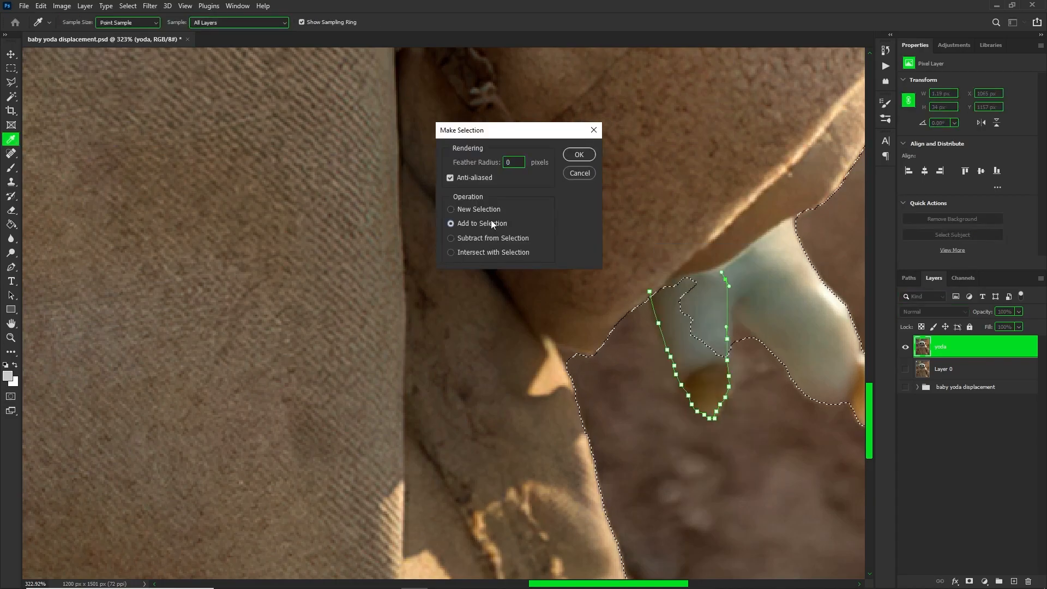
click(579, 156)
Clean up the selection around the finger with the Lasso, including its upper part and excluding the background gap between the fingers.
drag(22, 79, 10, 84)
click(10, 86)
key(ctrl+z)
key(ctrl+z)
key(ctrl+shift+z)
drag(659, 278, 664, 290)
drag(766, 339, 744, 318)
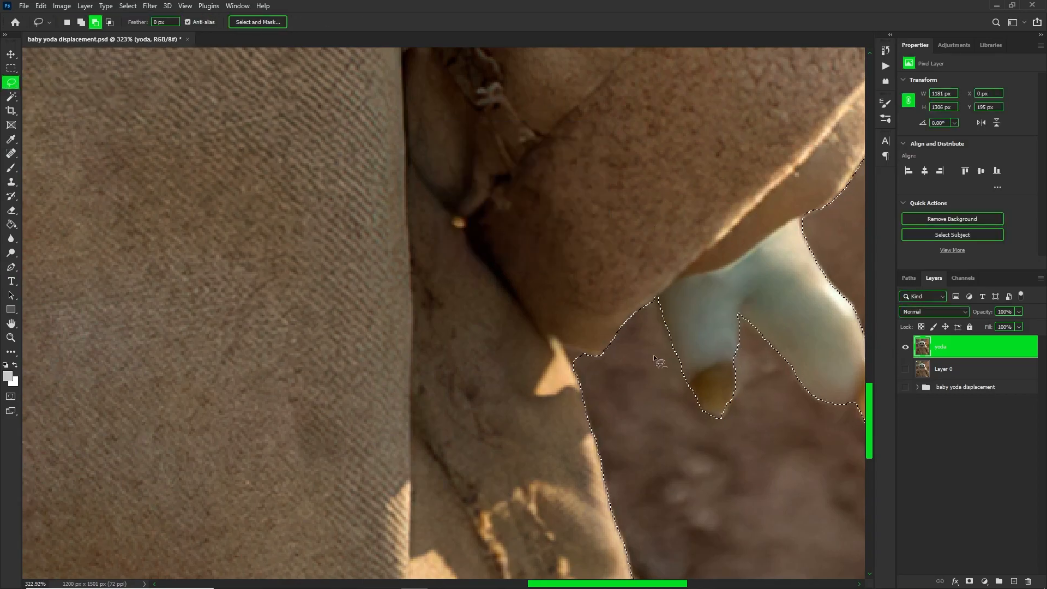
Inspect the selection edges around the hands and robe, and turn on Quick Mask to check the whole figure.
scroll(705, 360, down, 8)
scroll(200, 287, up, 4)
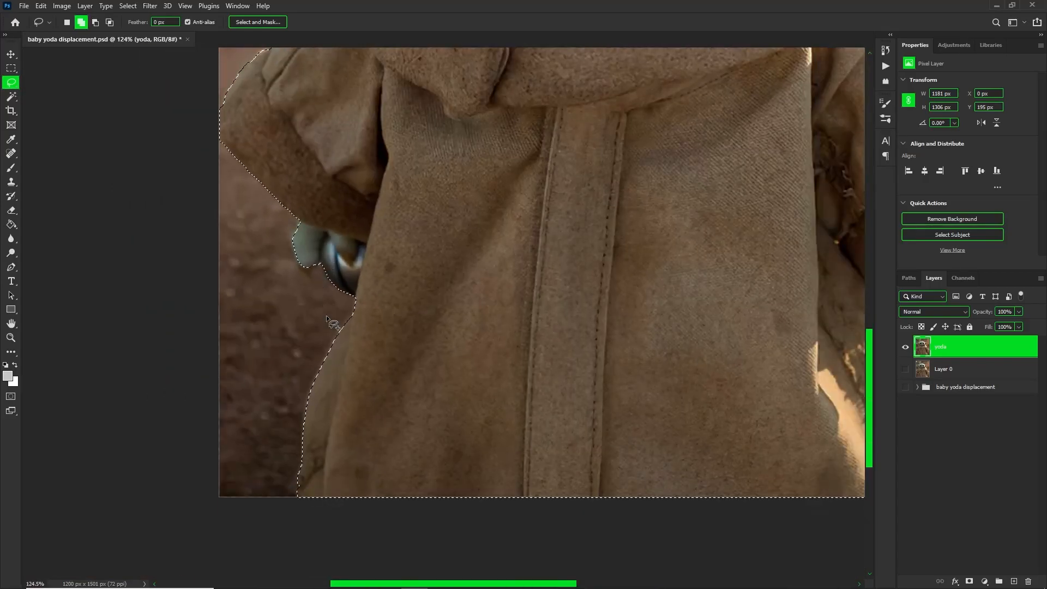
scroll(326, 315, down, 8)
scroll(430, 214, up, 7)
key(q)
scroll(515, 301, down, 2)
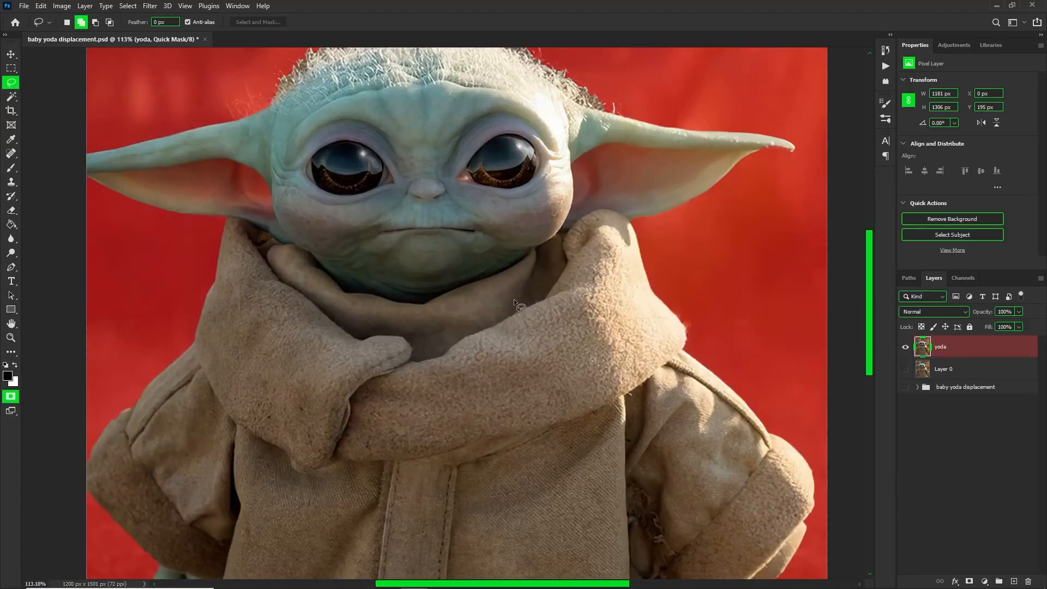
Leave Quick Mask and turn the figure selection into a layer mask on the yoda layer.
scroll(515, 301, down, 3)
key(q)
key(q)
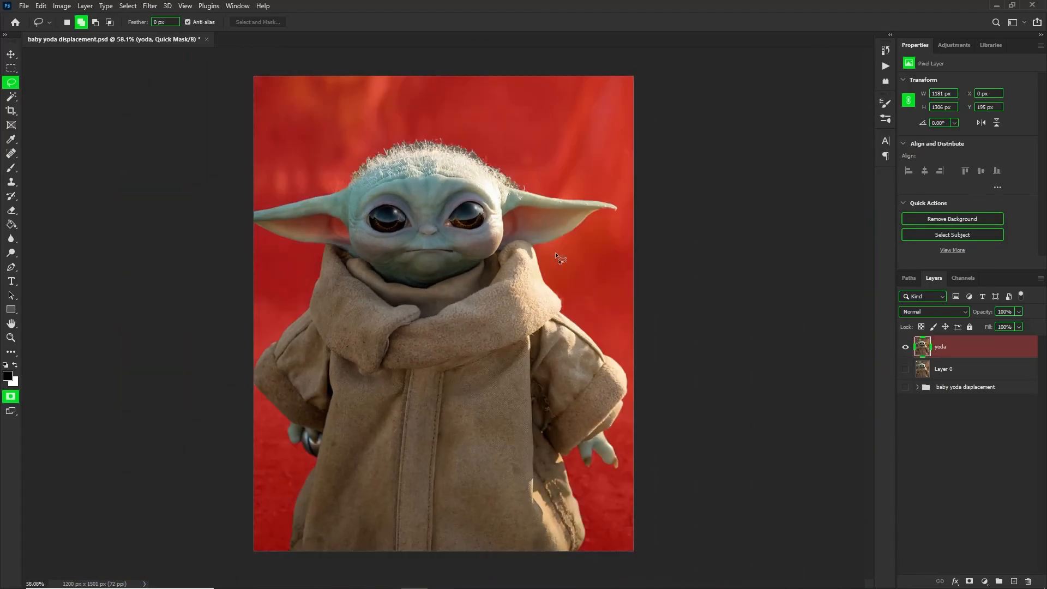
key(q)
click(969, 581)
Refine the hair edge in Select and Mask with Decontaminate Colors on, output it to a new masked layer, and duplicate that layer.
scroll(418, 123, up, 6)
scroll(508, 167, up, 5)
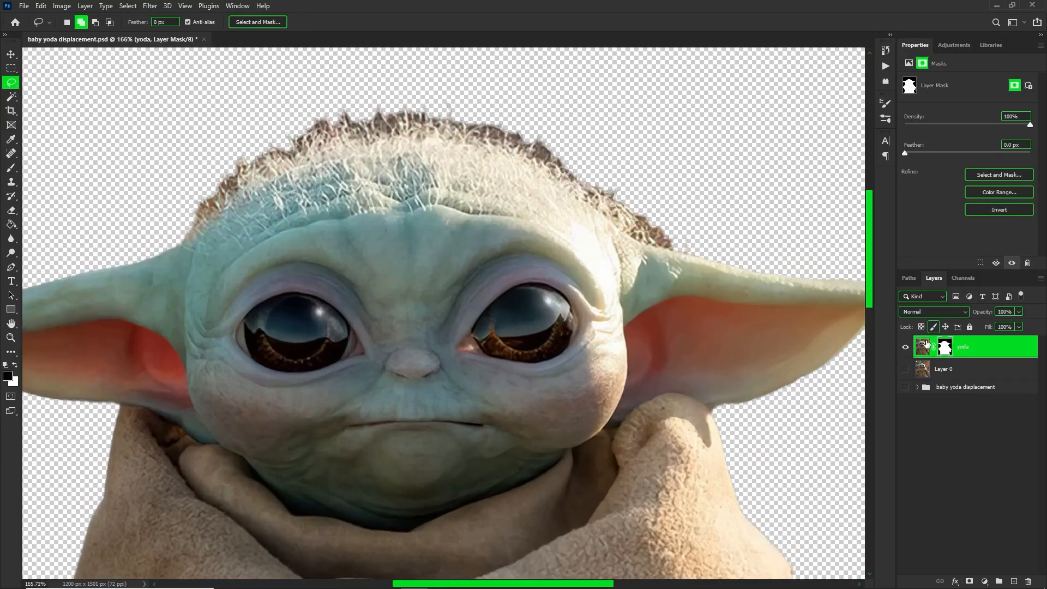
double_click(943, 352)
alt+right_click(329, 127)
mouse_move(206, 211)
mouse_down()
mouse_move(261, 163)
mouse_move(363, 122)
mouse_move(369, 133)
mouse_move(455, 128)
mouse_move(546, 151)
mouse_move(661, 242)
mouse_up()
click(919, 522)
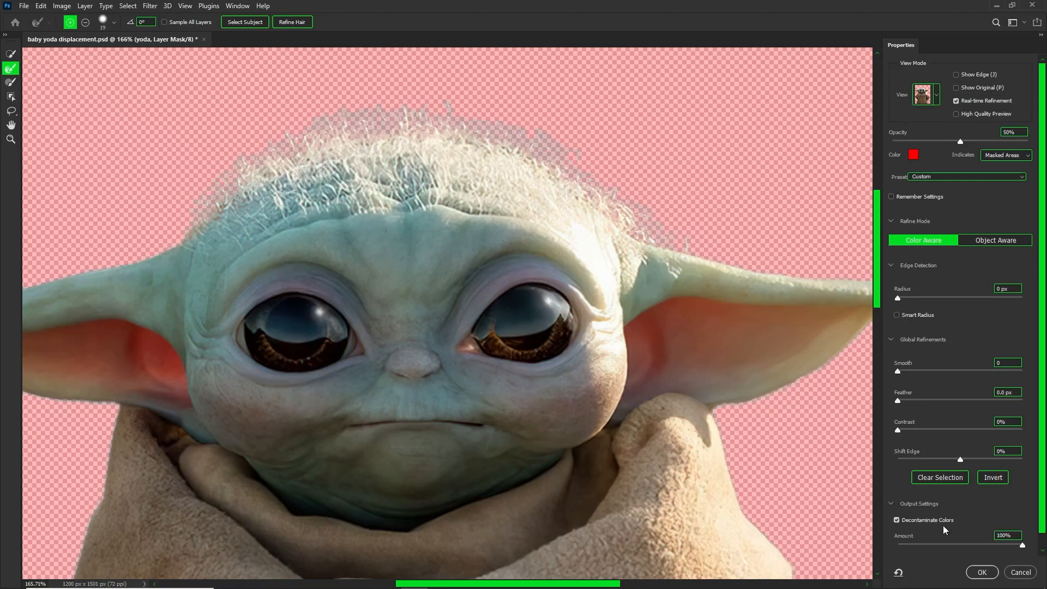
click(972, 571)
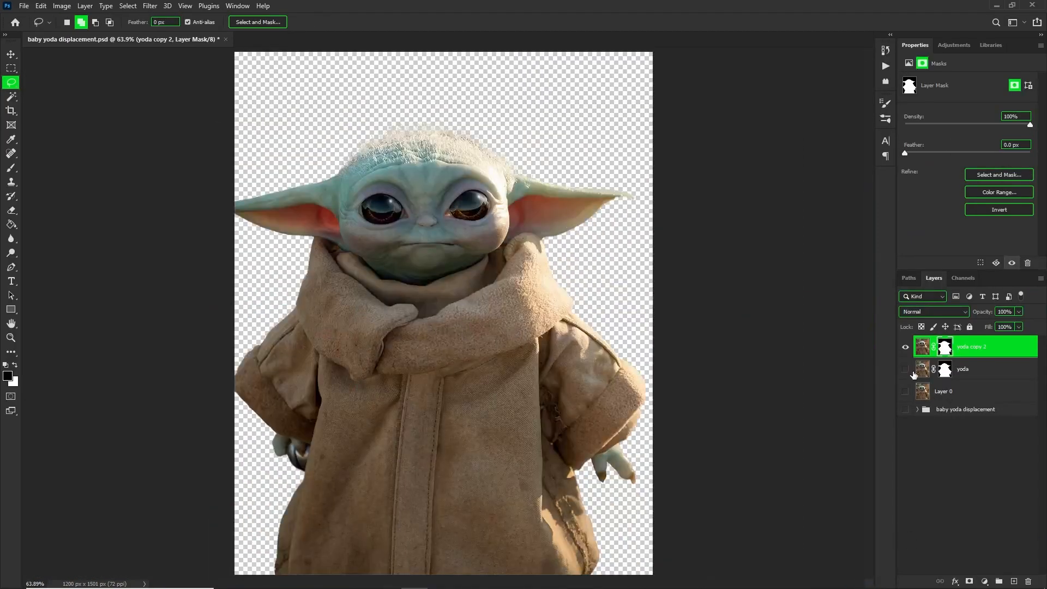
click(959, 348)
key(ctrl+j)
right_click(946, 370)
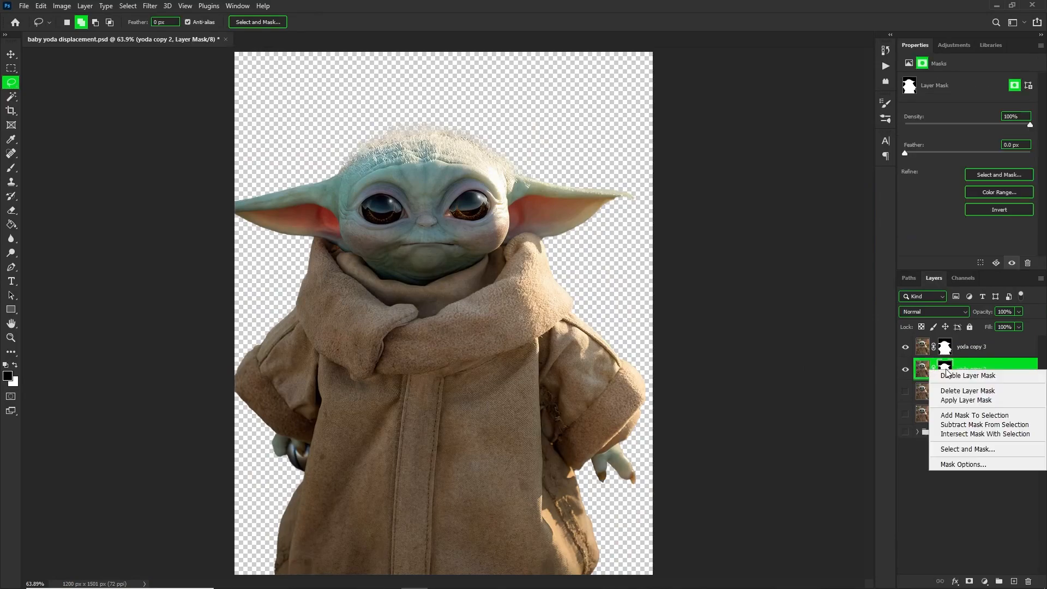
click(966, 401)
key(ctrl+z)
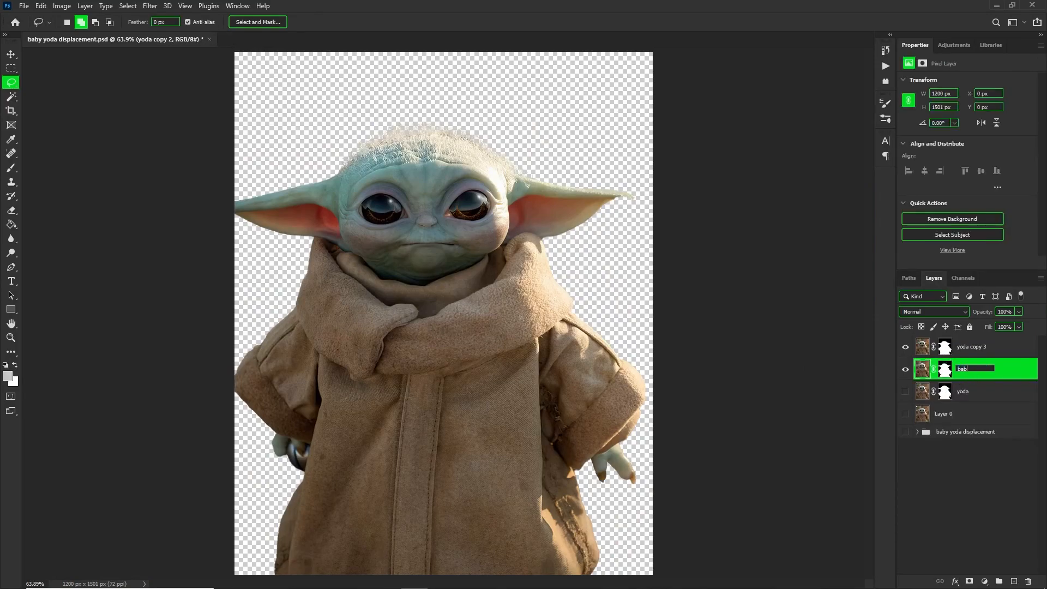
Rename the yoda copy 2 layer as "baby yoda clean mask" and Layer 0 as "back".
text(mask)
key(Return)
click(905, 371)
click(905, 350)
click(905, 349)
click(905, 417)
double_click(939, 413)
key(Return)
click(906, 414)
click(905, 370)
Delete the layer mask from the baby yoda clean mask layer and rename that layer "background".
click(948, 371)
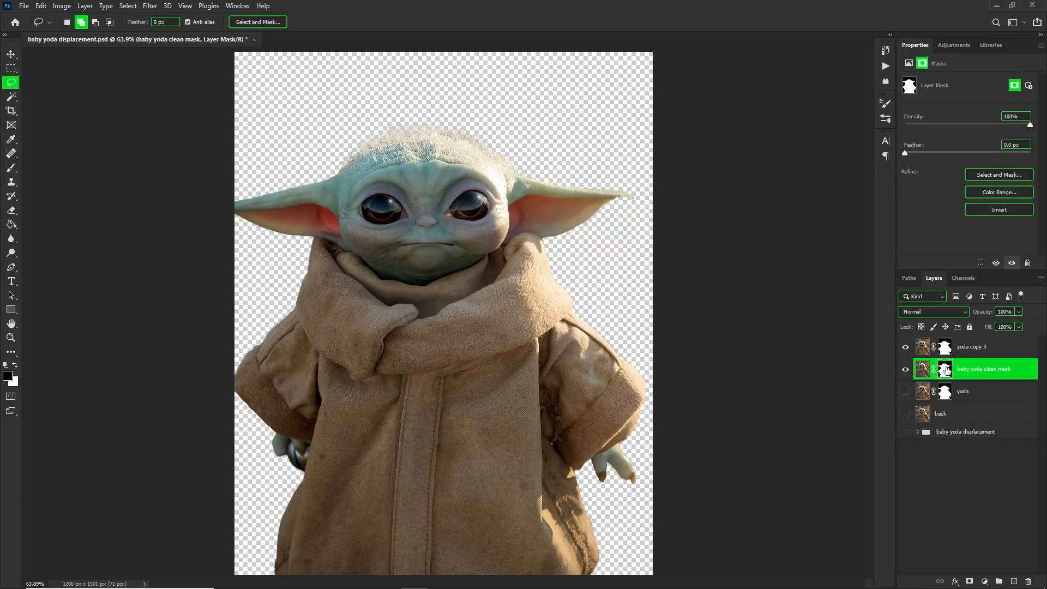
text(background)
key(Return)
scroll(528, 181, down, 1)
scroll(528, 181, up, 2)
click(972, 347)
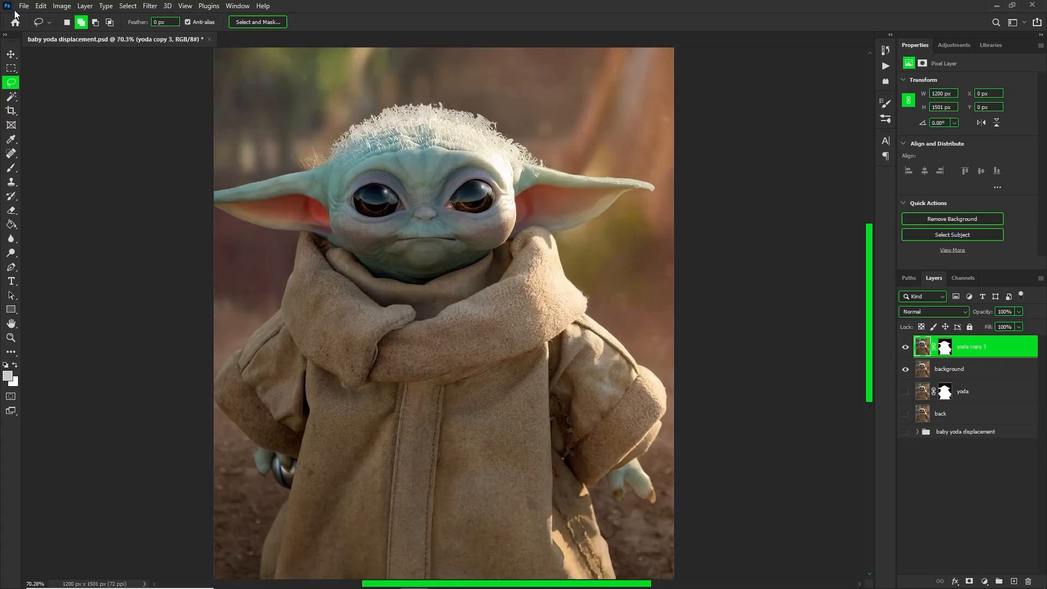
Open the basketball player portrait ant-gigapixel-scale-2_00x.jpg.
click(23, 7)
click(34, 27)
scroll(352, 276, down, 1)
scroll(277, 246, up, 1)
double_click(349, 221)
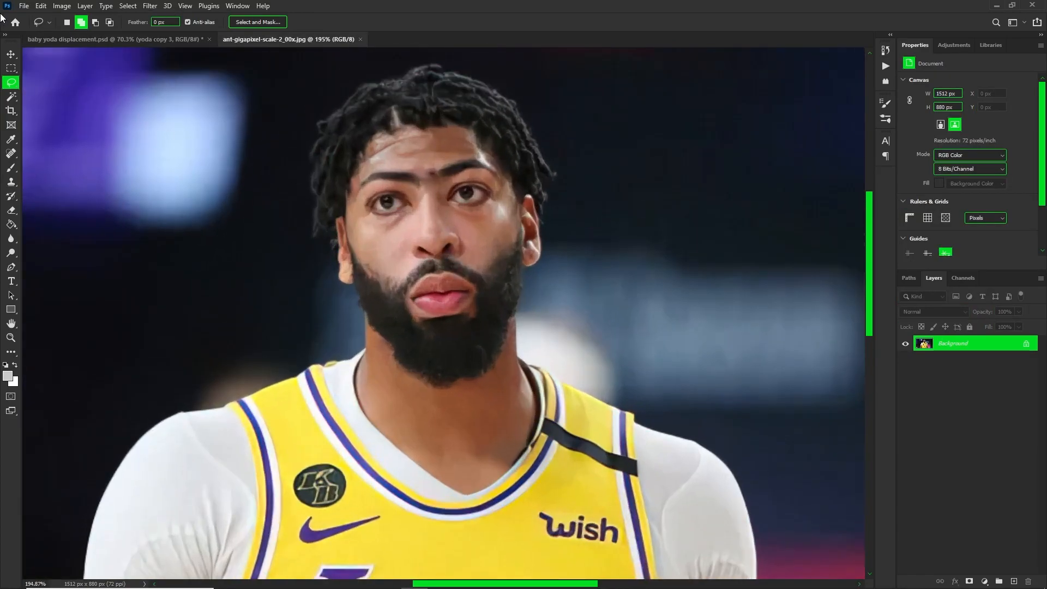
Select the player with Select Subject and subtract the jersey and shoulders with the Lasso, leaving only the head and neck.
click(128, 6)
click(150, 134)
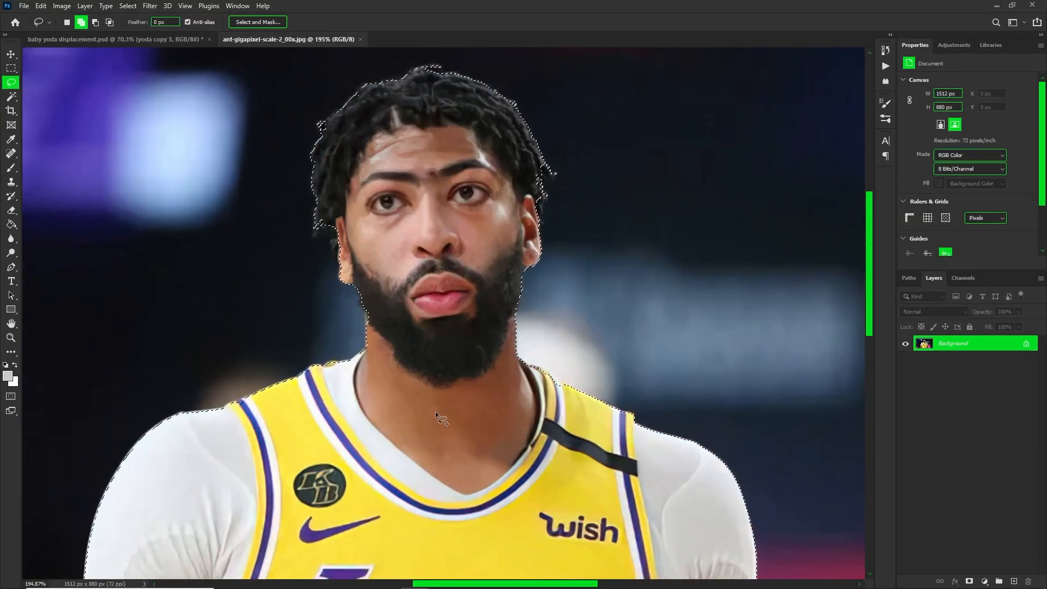
key(alt)
drag(357, 374, 380, 435)
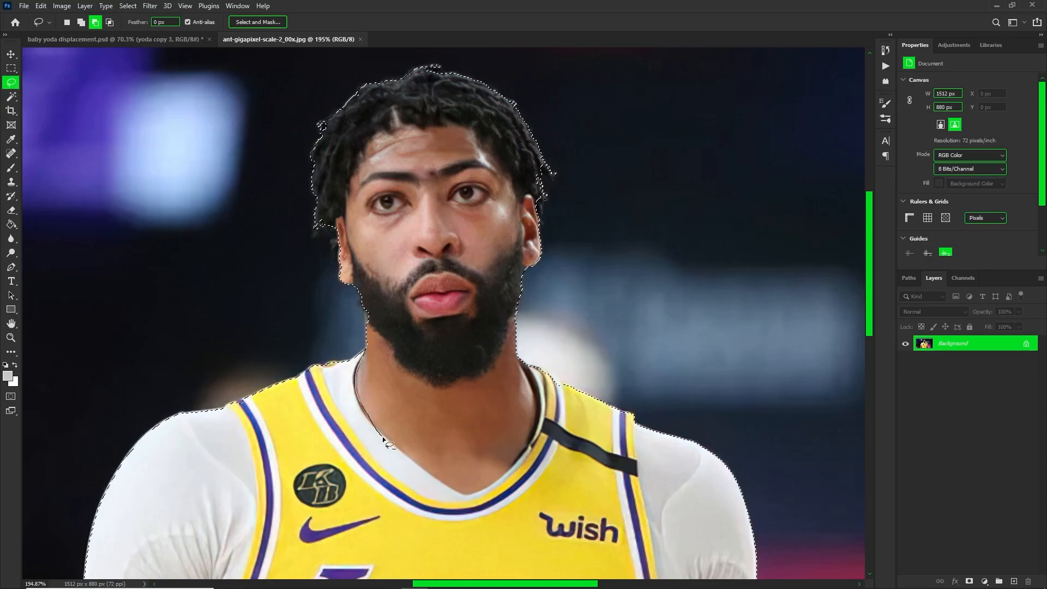
mouse_move(534, 380)
mouse_down()
mouse_move(327, 548)
mouse_move(262, 333)
mouse_up()
scroll(262, 330, down, 5)
mouse_move(300, 268)
mouse_down()
mouse_move(425, 324)
mouse_move(243, 529)
mouse_up()
scroll(426, 176, up, 8)
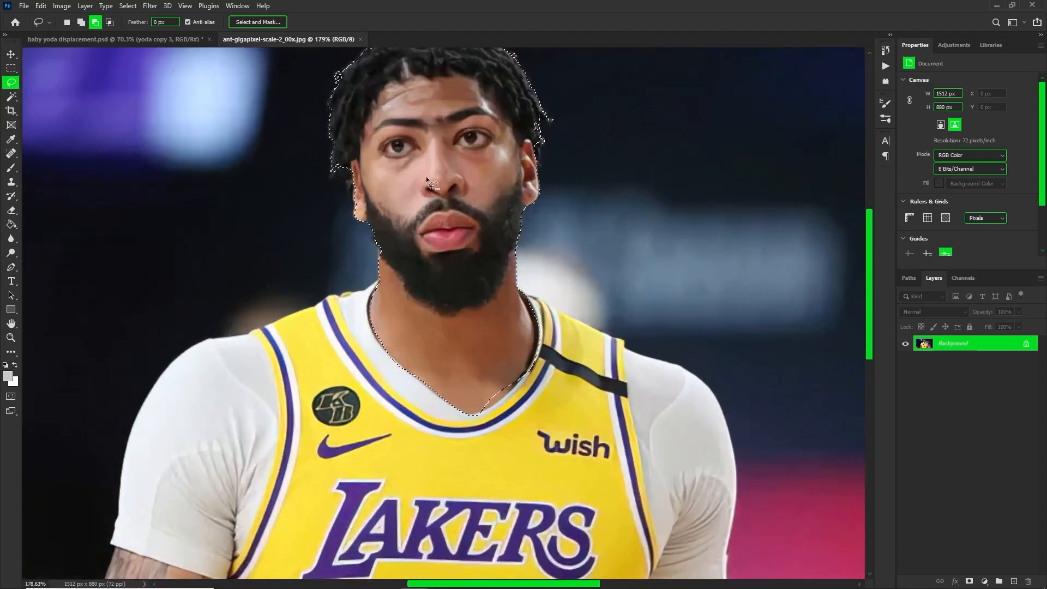
mouse_move(291, 287)
mouse_down()
mouse_move(278, 229)
mouse_move(289, 218)
mouse_up()
scroll(615, 247, down, 3)
Add missed hair strands to the selection with the Lasso and mask the photo down to the head and neck.
scroll(616, 247, up, 3)
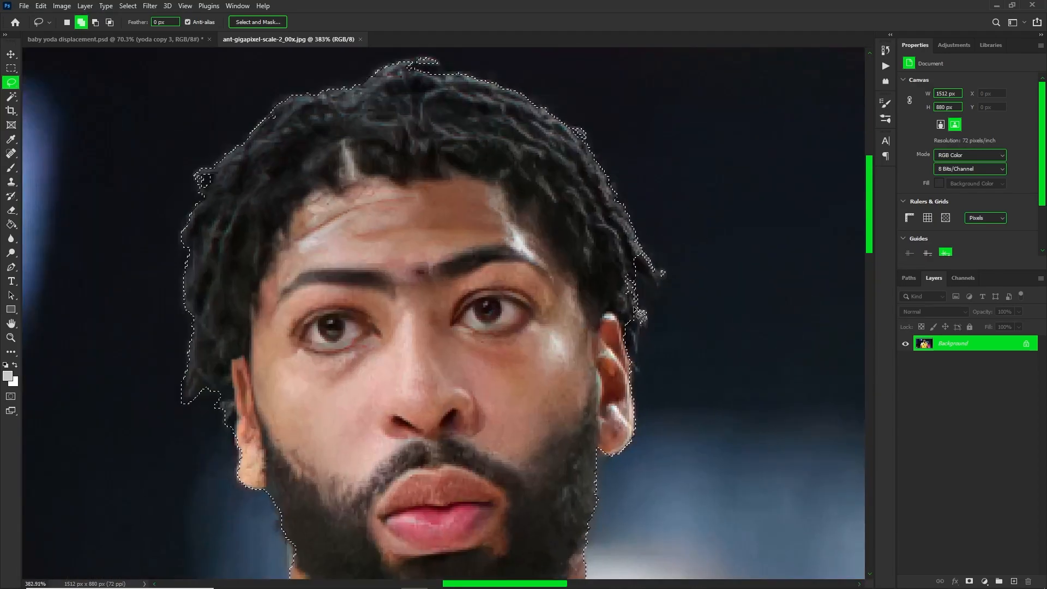
mouse_move(641, 293)
mouse_down()
mouse_move(658, 292)
mouse_move(655, 266)
mouse_move(628, 273)
mouse_up()
mouse_move(315, 94)
mouse_down()
mouse_move(297, 124)
mouse_move(205, 169)
mouse_up()
drag(200, 204, 198, 210)
scroll(244, 323, down, 5)
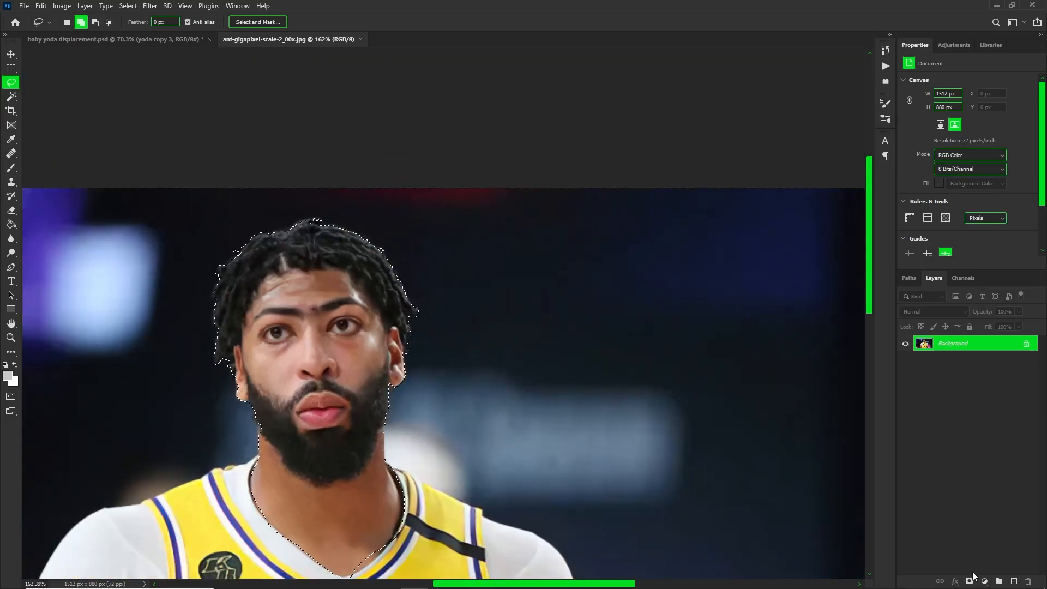
click(970, 580)
Lasso both eyebrows on the photo layer, fill them with matching skin, and deselect.
scroll(203, 317, up, 3)
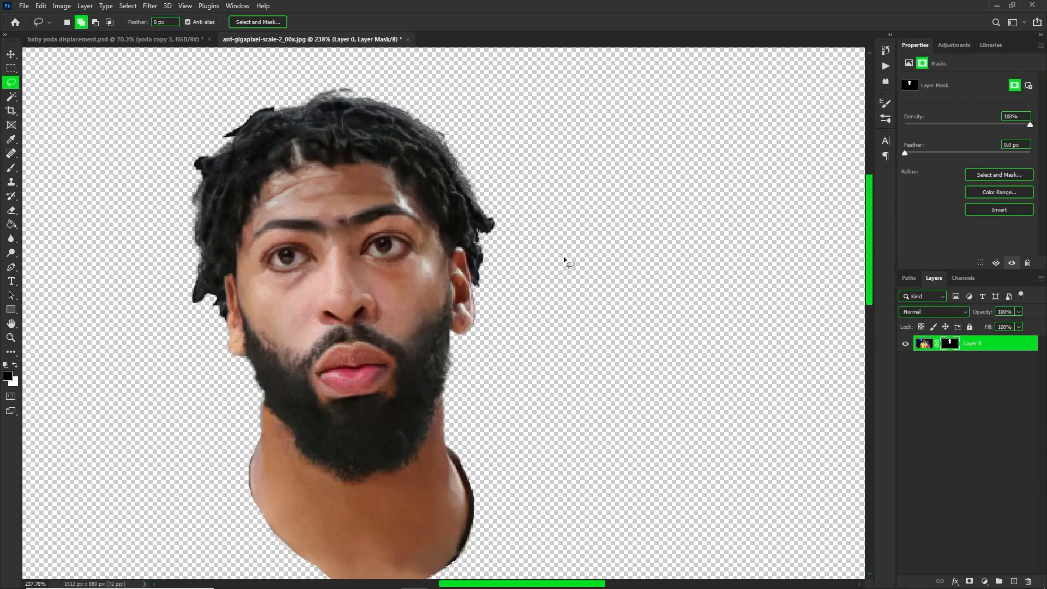
scroll(303, 245, up, 4)
scroll(285, 218, down, 5)
scroll(273, 235, up, 2)
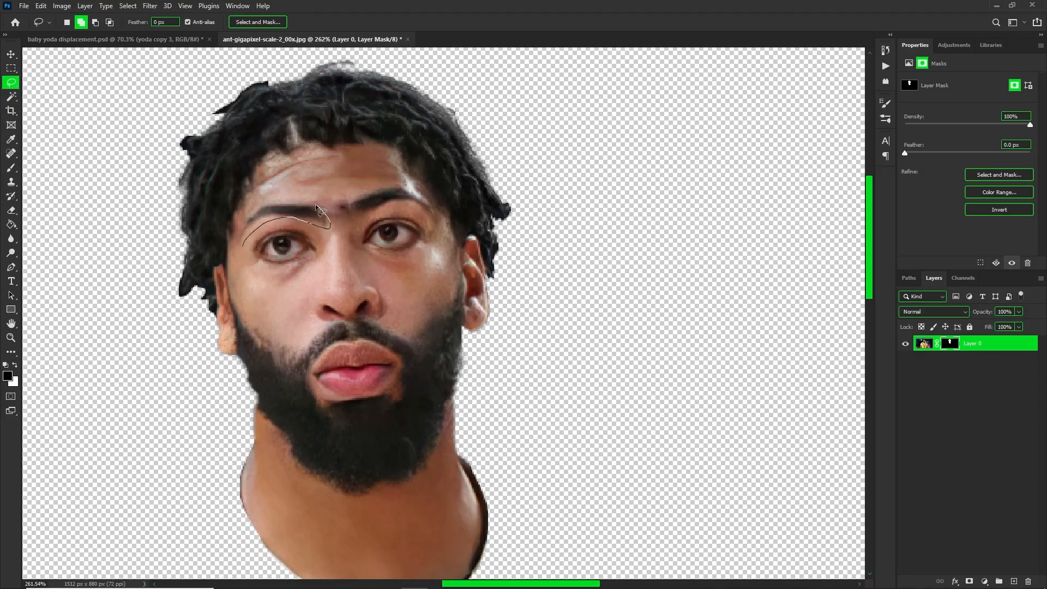
drag(253, 215, 242, 245)
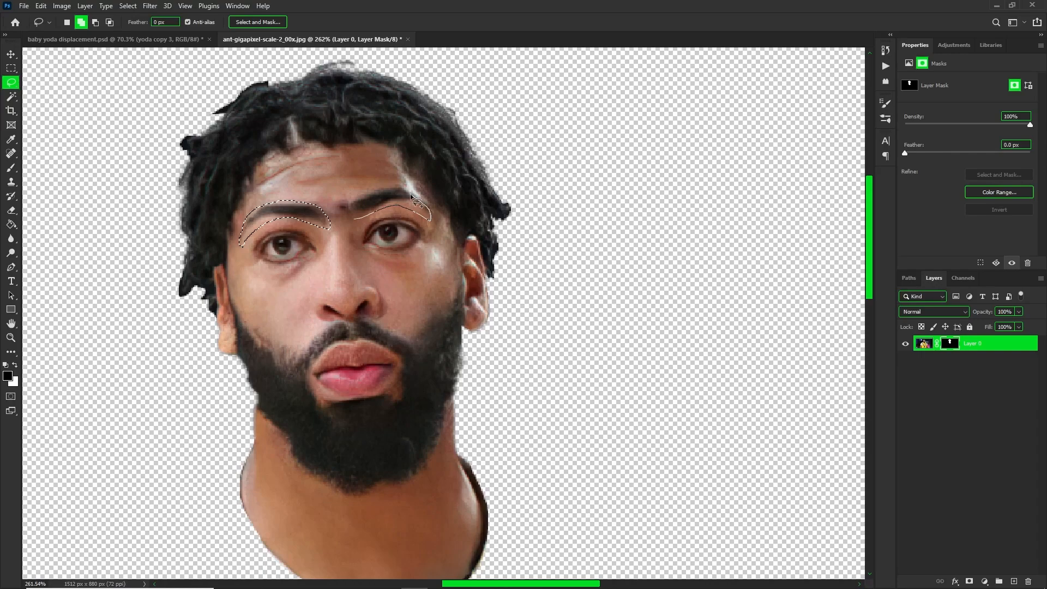
drag(347, 208, 348, 209)
drag(436, 221, 436, 220)
click(1006, 345)
key(ctrl+d)
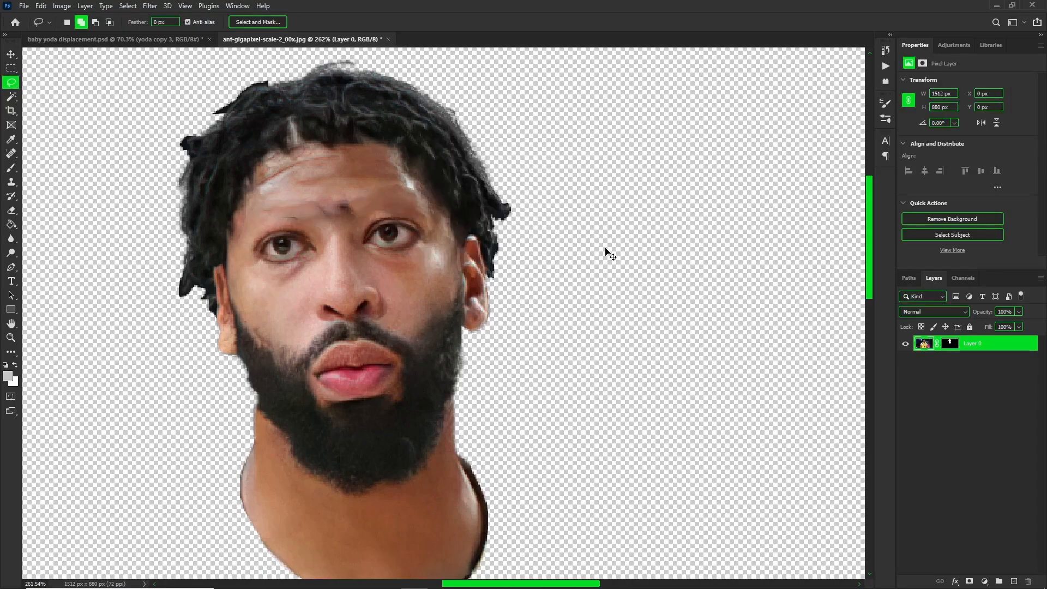
Duplicate the head layer, lasso the leftover marks around one eyebrow area, fill them, and deselect.
scroll(345, 218, down, 6)
key(ctrl+j)
scroll(171, 175, up, 8)
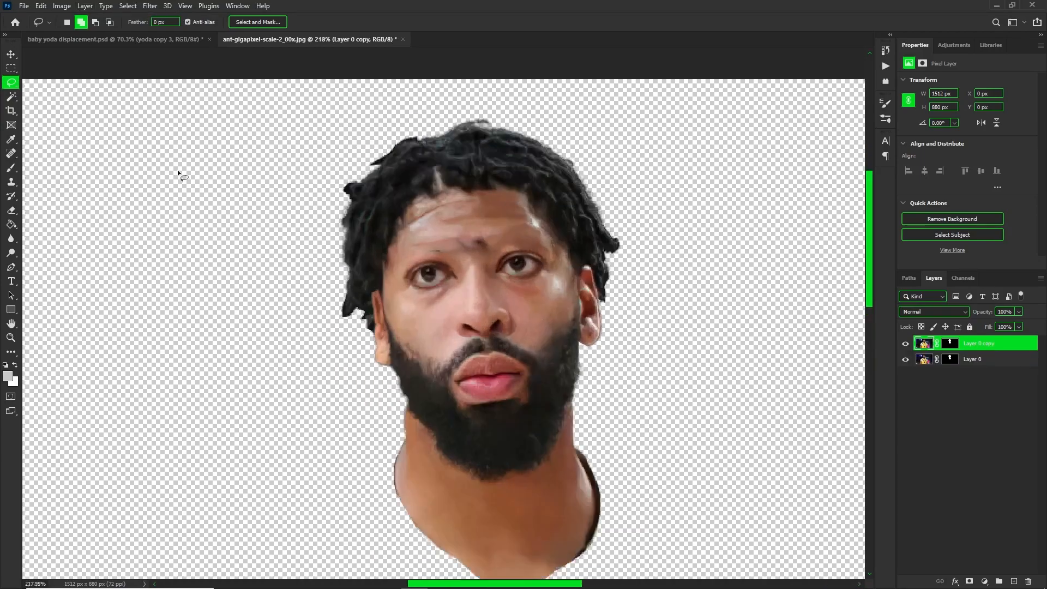
drag(532, 252, 538, 258)
drag(493, 252, 473, 258)
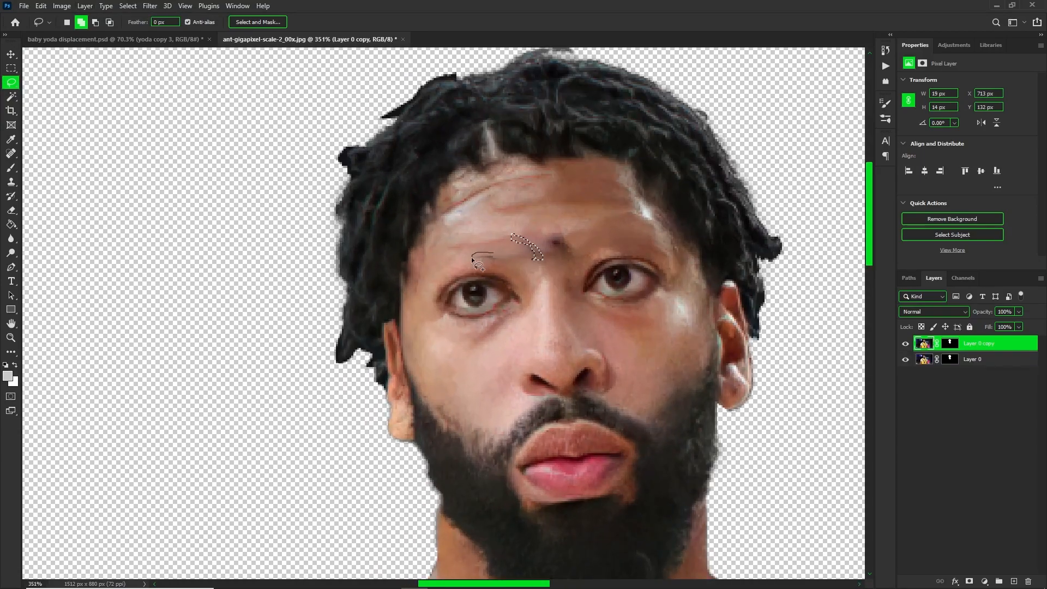
key(shift+BackSpace)
key(Return)
key(ctrl+d)
Remove the dark patch between the eyebrow areas with the Content-Aware Spot Healing Brush.
click(11, 154)
mouse_move(526, 216)
mouse_down()
mouse_move(582, 244)
mouse_move(543, 254)
mouse_move(574, 265)
mouse_up()
scroll(545, 263, down, 10)
scroll(447, 155, up, 6)
scroll(430, 174, up, 3)
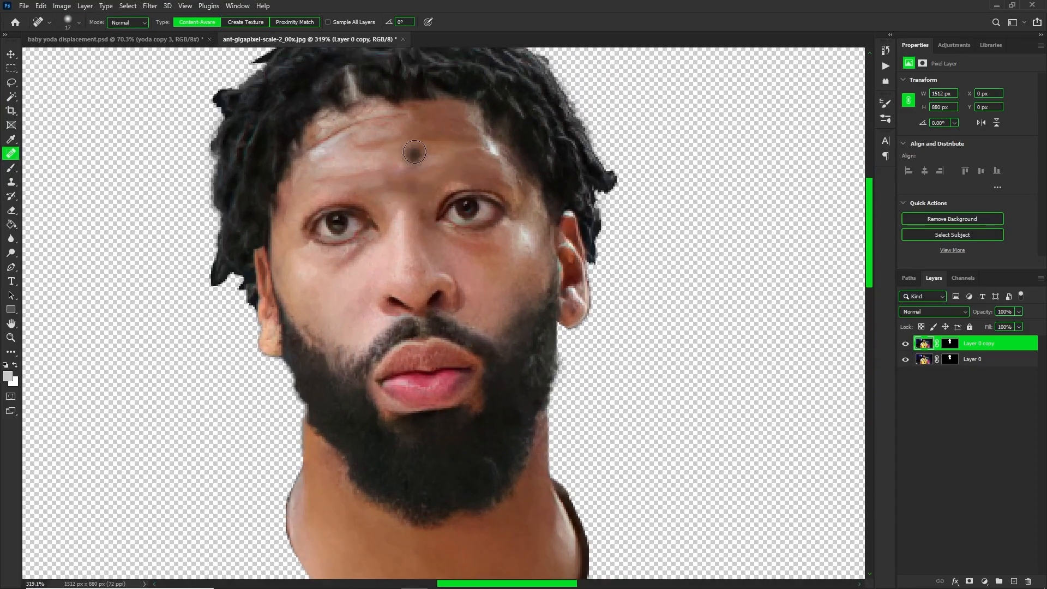
scroll(463, 211, down, 5)
Duplicate the retouched head and refine its hair edges in Select and Mask, output to a new masked layer.
key(ctrl+j)
drag(413, 128, 393, 128)
drag(321, 116, 338, 112)
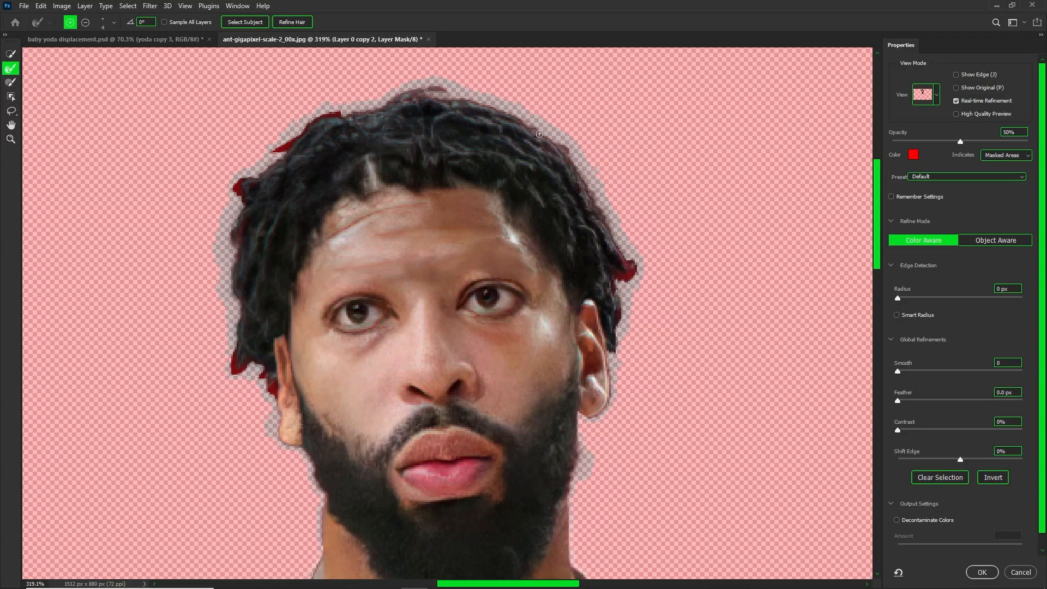
click(984, 574)
Copy the refined head layer into baby yoda displacement.psd and convert the pasted layer to a smart object.
key(ctrl+c)
click(86, 40)
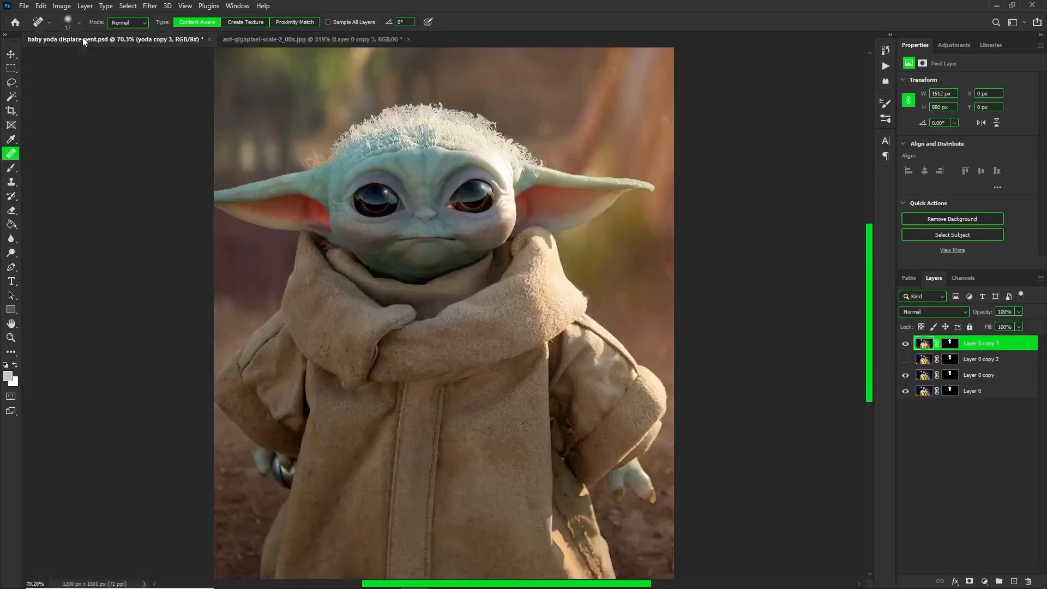
key(ctrl+v)
scroll(471, 272, down, 6)
scroll(451, 307, up, 7)
key(ctrl+t)
key(Escape)
right_click(984, 350)
click(895, 280)
Scale the pasted head, rotate it 5.90°, and place it over Baby Yoda's face at 100% opacity.
key(ctrl+t)
drag(490, 318, 619, 311)
drag(573, 320, 474, 243)
drag(609, 233, 609, 256)
drag(478, 280, 455, 239)
scroll(470, 252, down, 4)
drag(994, 325, 1001, 326)
scroll(633, 267, up, 4)
drag(529, 233, 535, 233)
drag(496, 252, 487, 216)
drag(472, 229, 431, 246)
key(Return)
click(1019, 312)
click(1029, 325)
scroll(437, 240, down, 4)
scroll(431, 238, up, 3)
Readjust the head's size and position over the collar and warp its neck edge to fit the robe opening.
key(v)
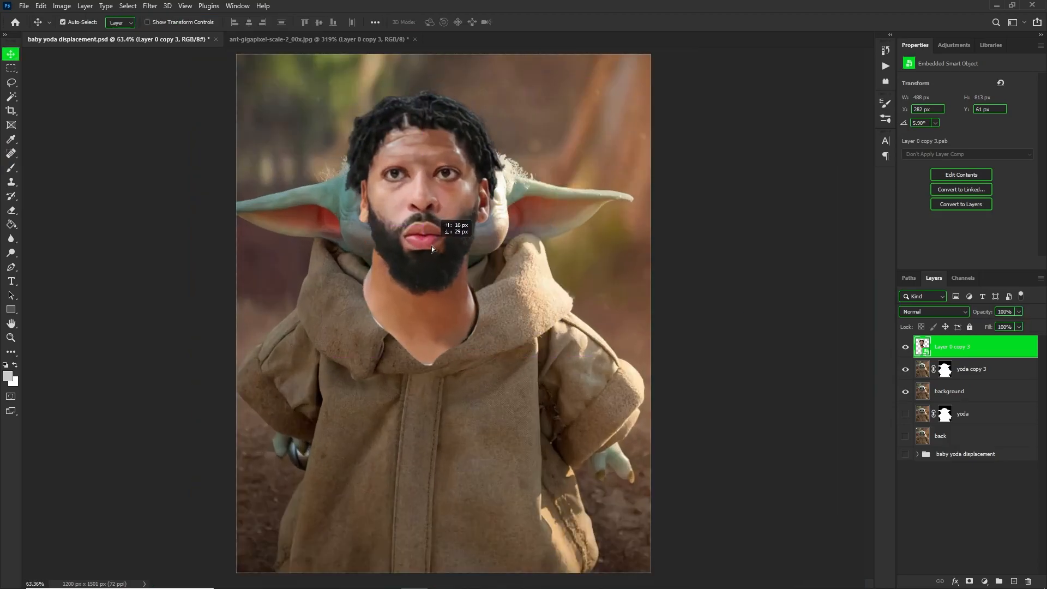
key(ctrl+t)
drag(501, 232, 522, 226)
right_click(378, 227)
click(397, 344)
drag(366, 249, 360, 251)
drag(441, 364, 366, 318)
key(ctrl+z)
drag(369, 260, 362, 253)
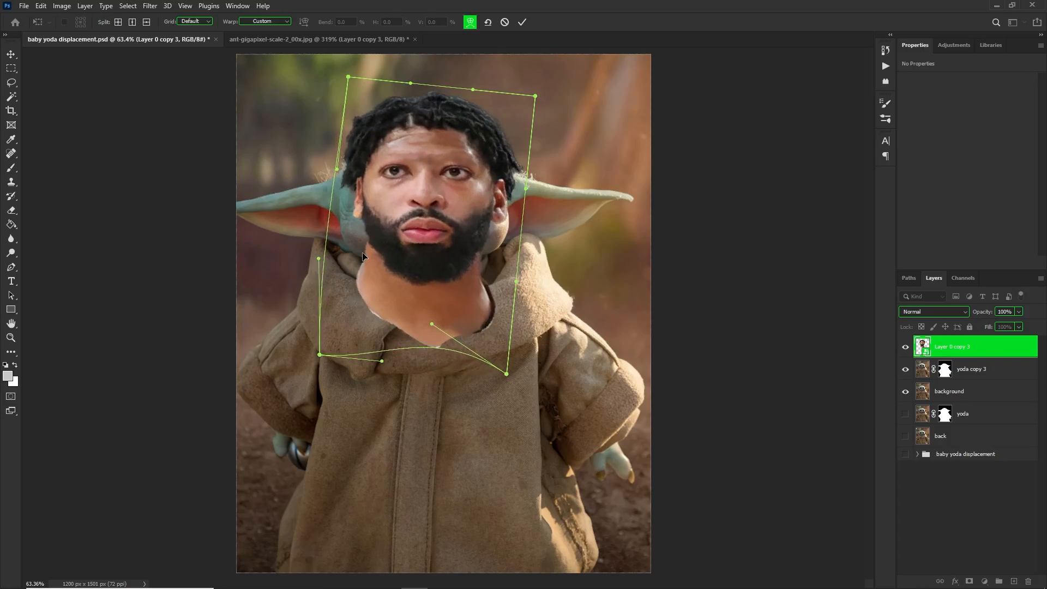
key(Return)
Hide the background layer and mask out Baby Yoda's head and ears above the collar on the yoda copy 3 layer.
click(976, 370)
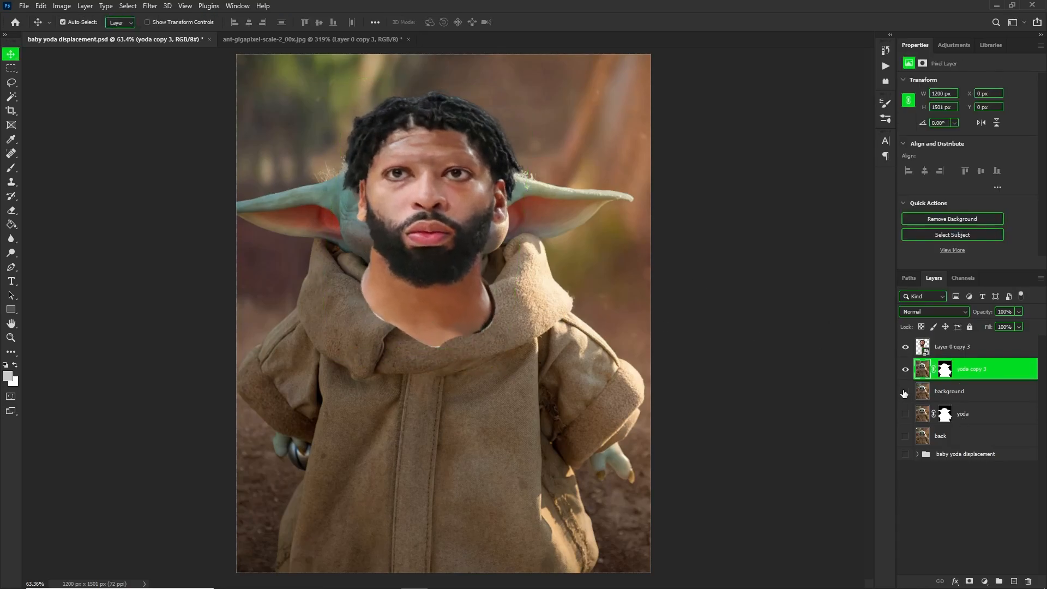
click(905, 392)
click(945, 369)
scroll(352, 220, up, 3)
key(l)
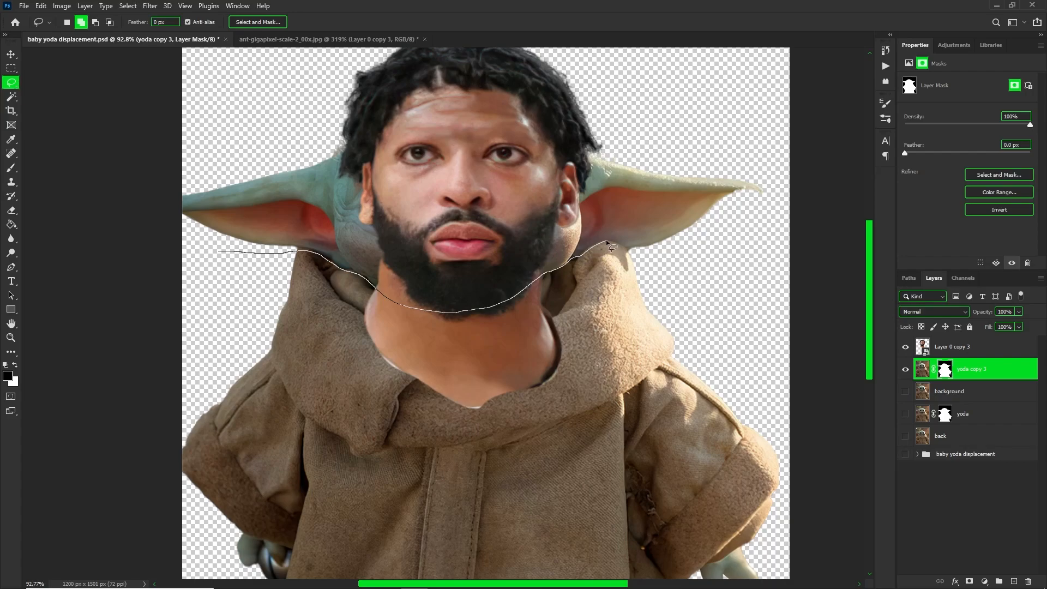
drag(96, 141, 131, 220)
key(b)
mouse_move(278, 198)
mouse_down()
mouse_move(266, 200)
mouse_move(591, 182)
mouse_move(845, 223)
mouse_up()
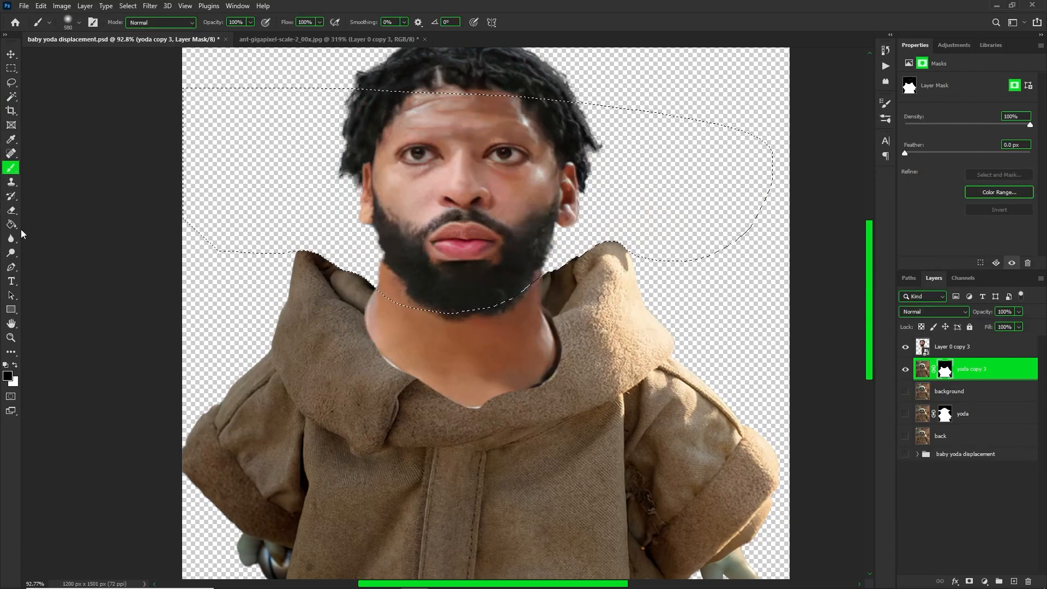
key(ctrl+d)
Nudge the player's head slightly to sit better in the robe's collar.
scroll(437, 283, down, 8)
scroll(437, 284, up, 6)
key(v)
mouse_move(440, 289)
mouse_down()
mouse_move(423, 227)
mouse_move(445, 265)
mouse_move(452, 253)
mouse_move(432, 282)
mouse_up()
Duplicate the hidden yoda cutout layer and make the copy visible.
click(914, 419)
click(906, 414)
key(ctrl+j)
right_click(927, 436)
click(927, 280)
key(ctrl+t)
drag(689, 299, 321, 325)
drag(285, 333, 587, 149)
key(Escape)
key(ctrl+z)
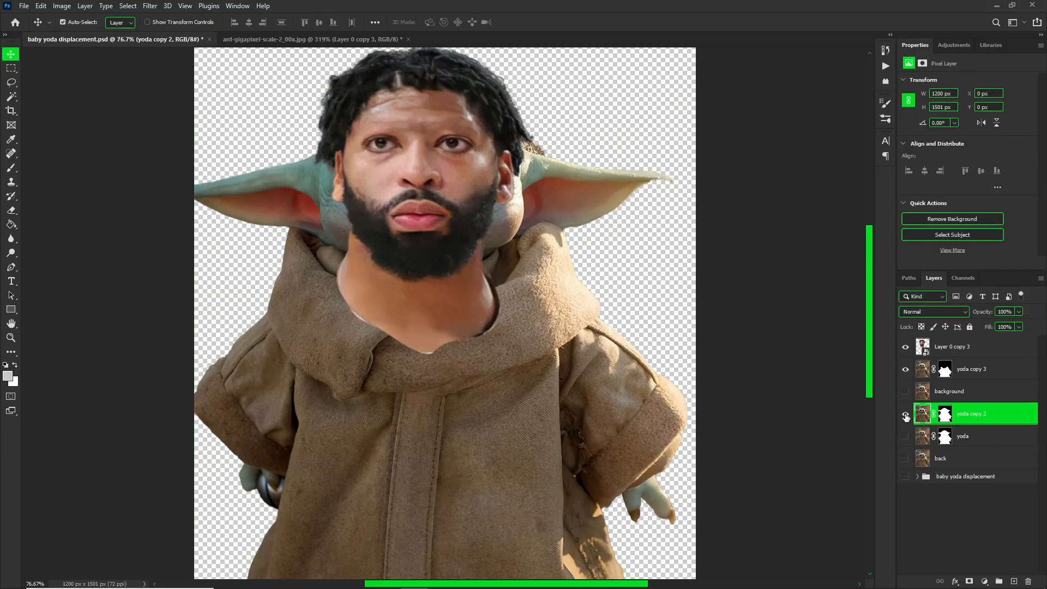
Duplicate the yoda copy 2 layer, convert the copy to a smart object, and scale it to 39.03% at the canvas's upper-right corner.
key(ctrl+j)
right_click(969, 418)
click(843, 281)
key(ctrl+t)
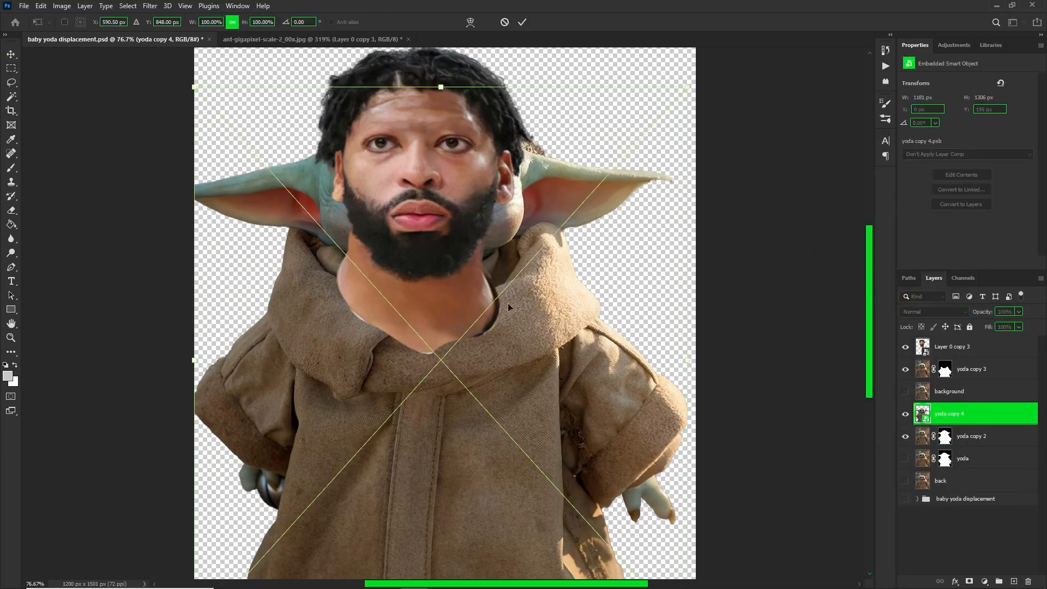
drag(367, 281, 667, 280)
drag(784, 250, 668, 112)
scroll(490, 137, up, 4)
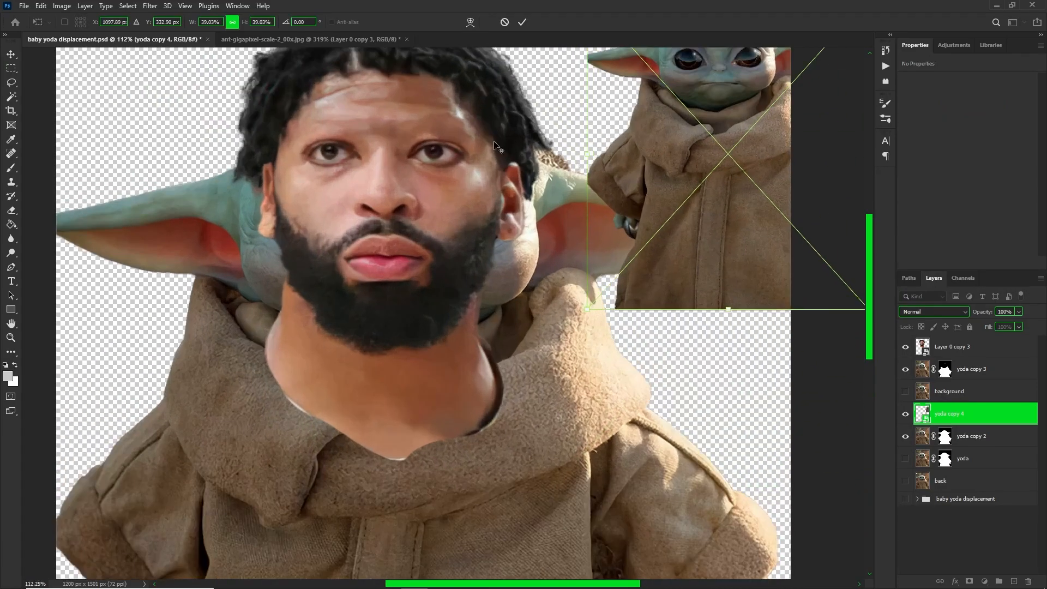
click(932, 394)
scroll(494, 218, down, 3)
scroll(478, 292, up, 1)
Hide the full-size yoda copy 2 layer behind the composite and reselect the masked robe layer.
drag(465, 281, 453, 299)
drag(506, 292, 518, 275)
click(574, 297)
click(906, 437)
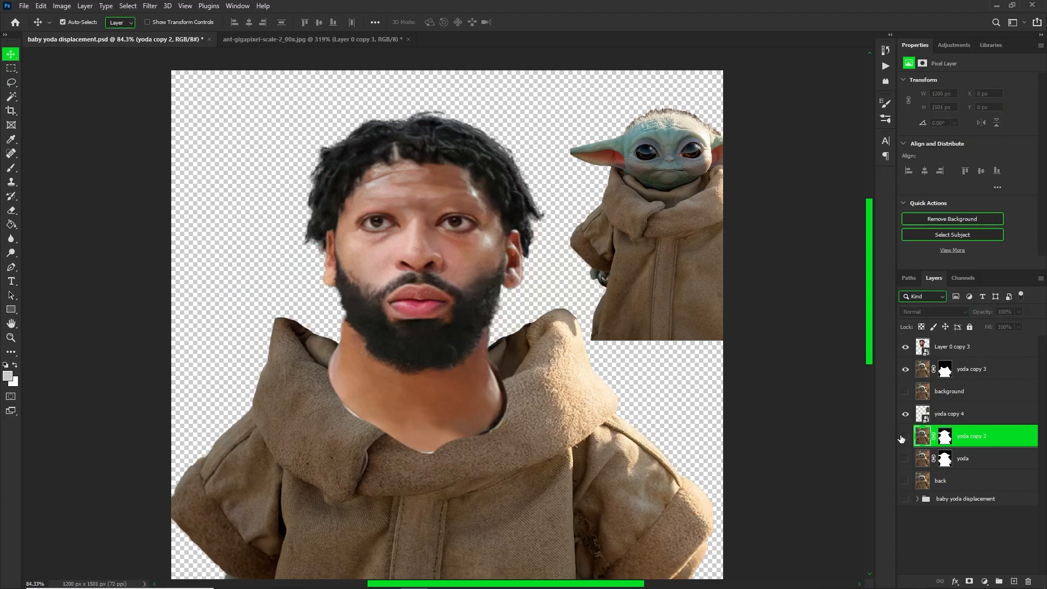
click(409, 313)
click(464, 464)
Target the yoda copy 3 layer's mask and lasso both green hands sticking out below the sleeves.
scroll(463, 464, down, 3)
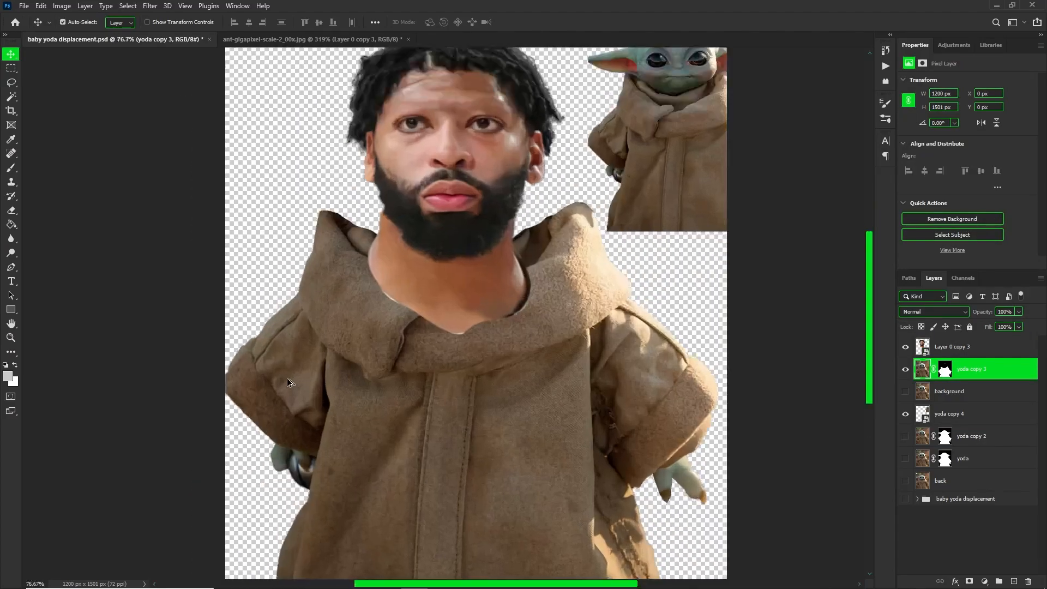
scroll(287, 381, up, 3)
scroll(469, 366, down, 2)
click(946, 369)
scroll(251, 491, up, 4)
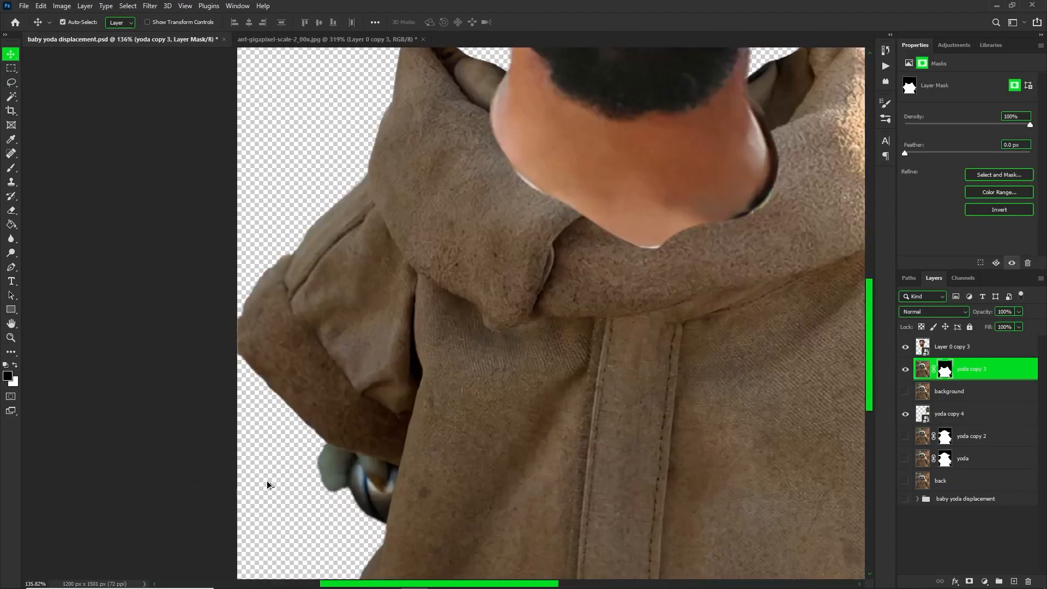
key(l)
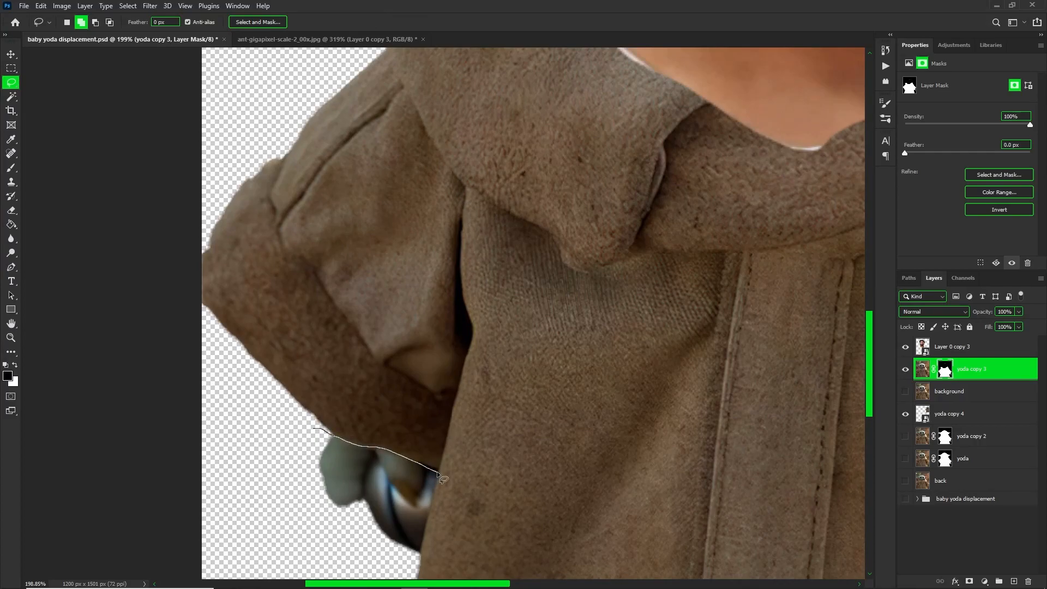
drag(250, 485, 311, 431)
scroll(295, 447, down, 4)
scroll(755, 503, up, 3)
scroll(755, 503, down, 3)
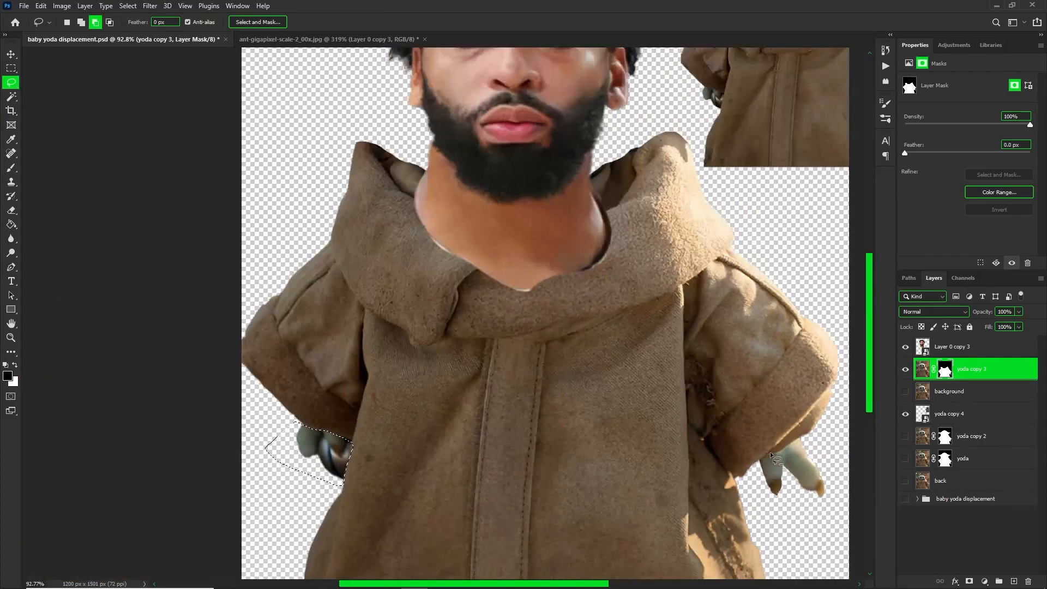
scroll(724, 478, up, 3)
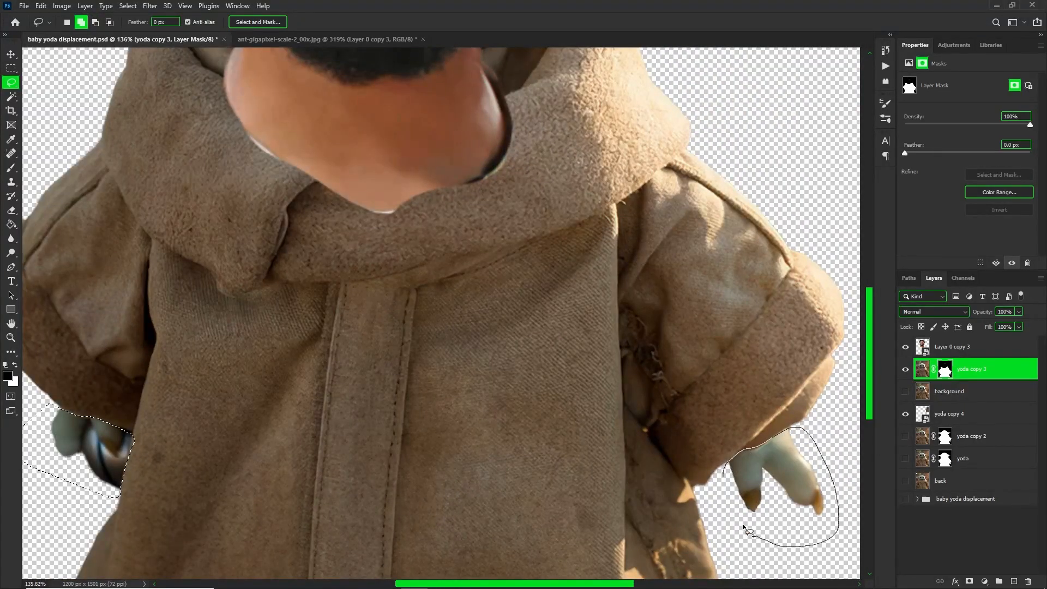
drag(746, 530, 731, 505)
Paint black inside the selections on the mask with a large brush to hide both hands, and clear the selection.
key(b)
key(bracketright)
key(bracketright)
scroll(272, 442, down, 5)
drag(321, 428, 736, 413)
key(ctrl+d)
scroll(476, 298, up, 2)
scroll(477, 295, up, 1)
key(v)
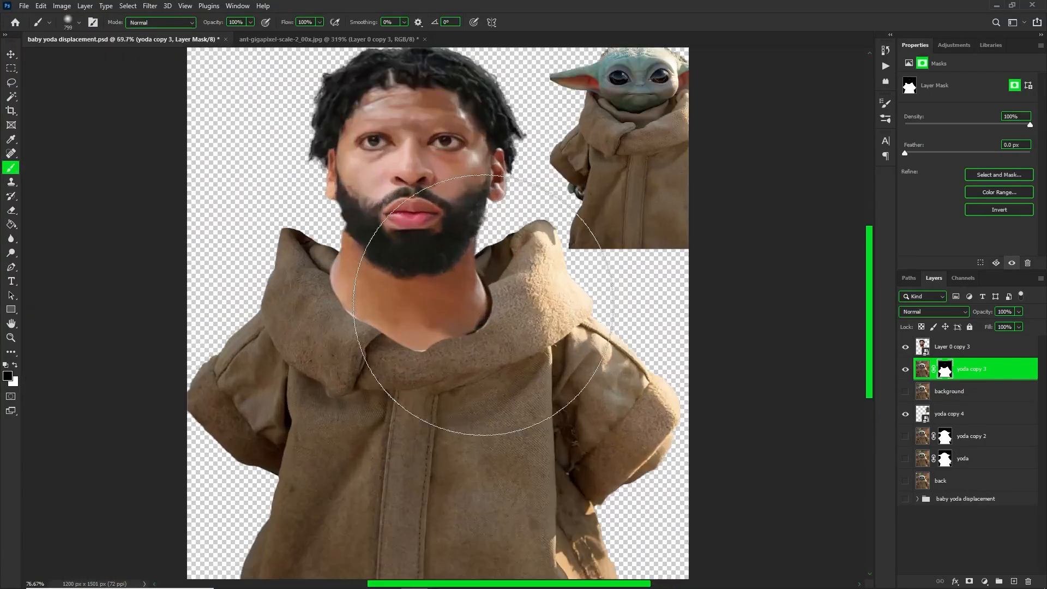
Rename the head layer "anthony davis head" and the masked yoda copy 3 layer "yoda robe".
click(905, 347)
click(905, 347)
double_click(961, 347)
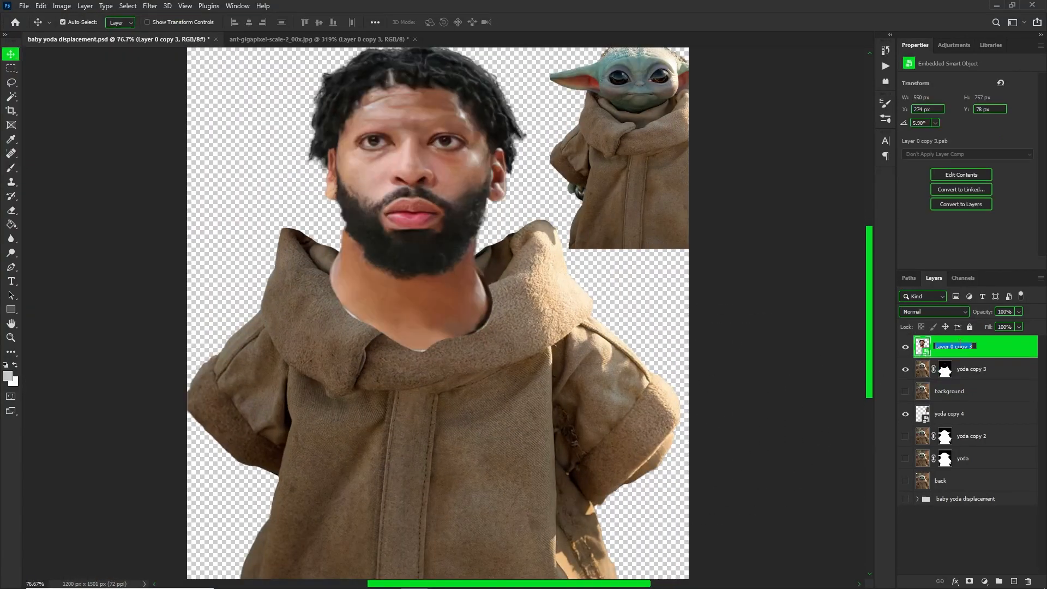
text(anthony davis head)
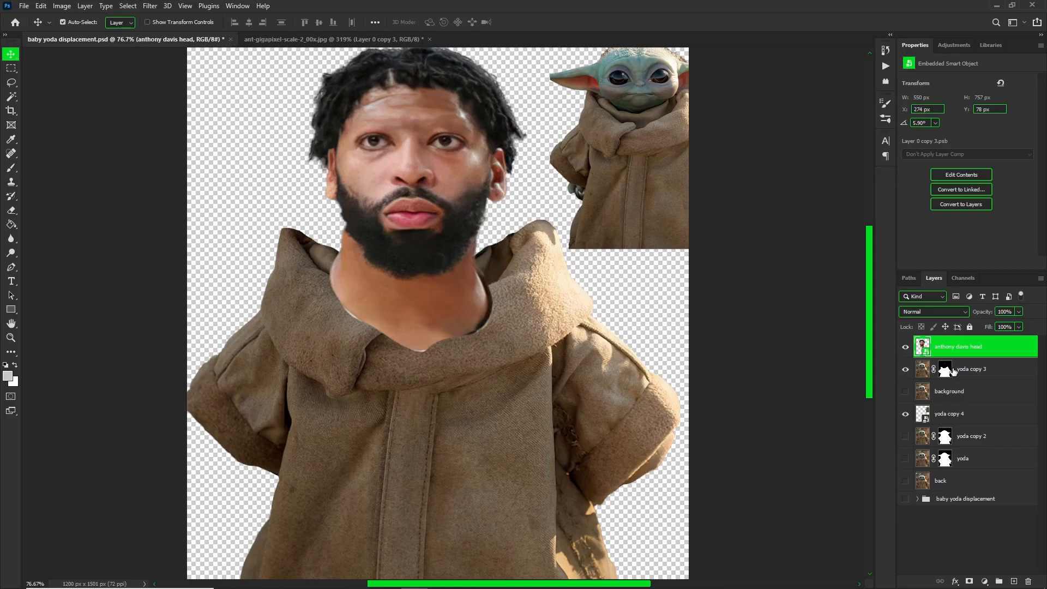
double_click(976, 369)
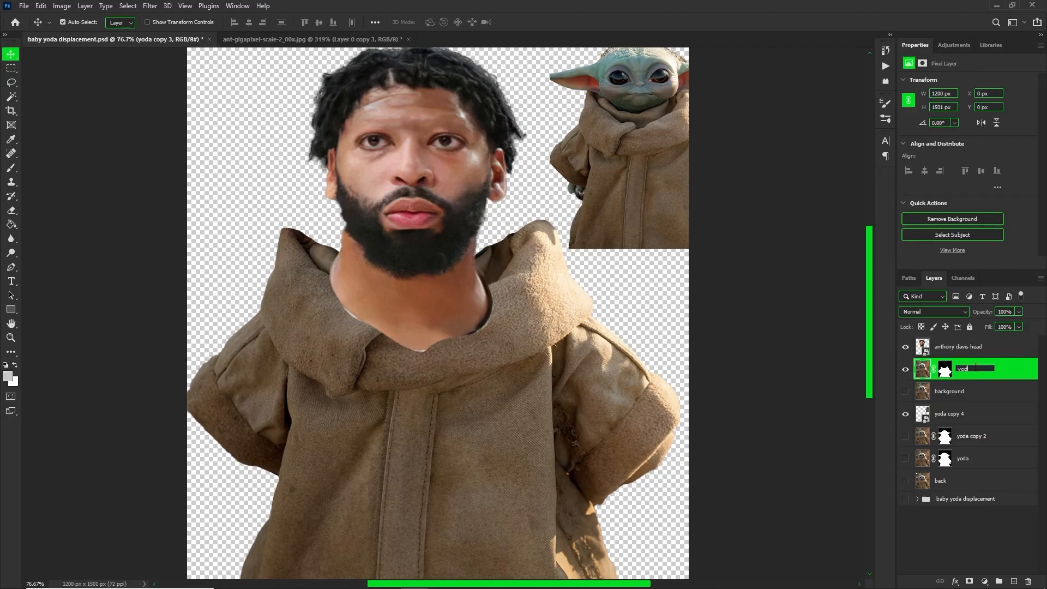
Duplicate the yoda robe layer, hide the original, and apply the copy's layer mask.
key(ctrl+j)
click(903, 396)
right_click(953, 372)
right_click(943, 373)
click(966, 403)
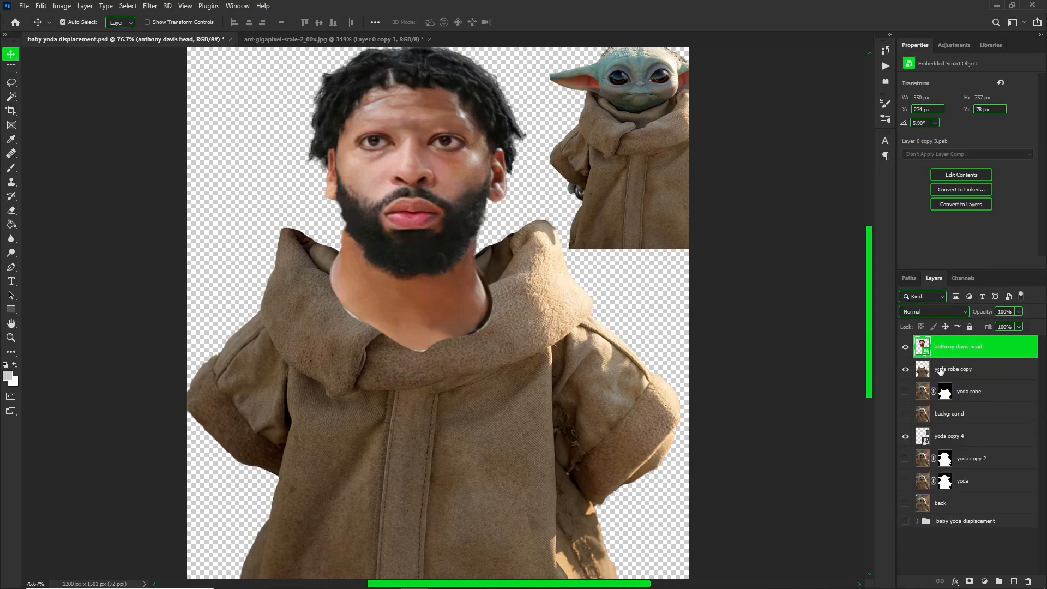
Convert yoda robe copy to a smart object and open Liquify on it with the anthony davis head backdrop at opacity 89.
right_click(939, 370)
click(864, 278)
click(150, 6)
click(162, 109)
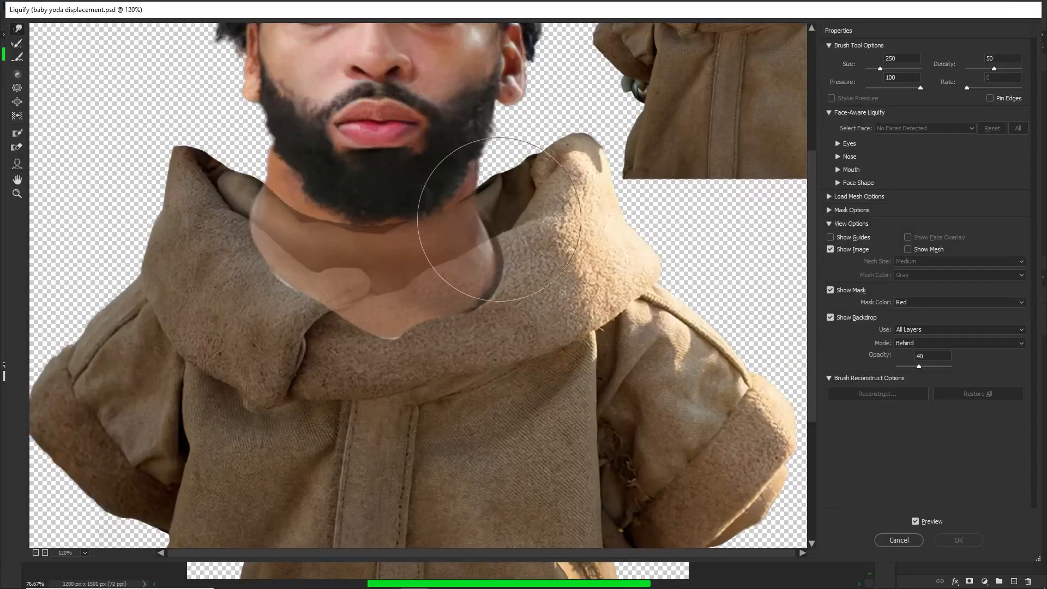
click(927, 330)
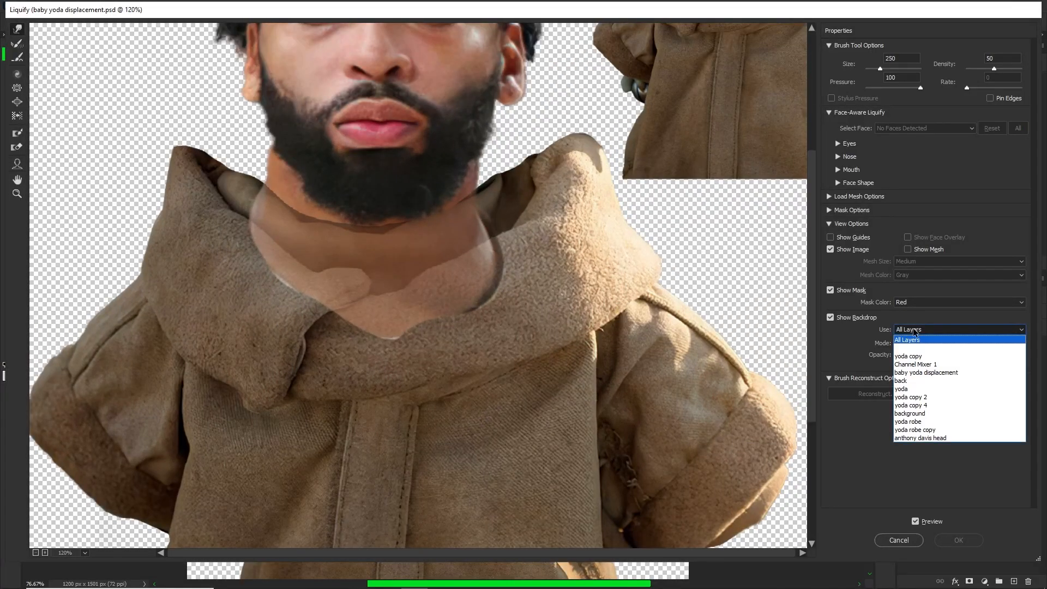
click(919, 440)
mouse_move(924, 366)
mouse_down()
mouse_move(946, 364)
mouse_move(934, 361)
mouse_up()
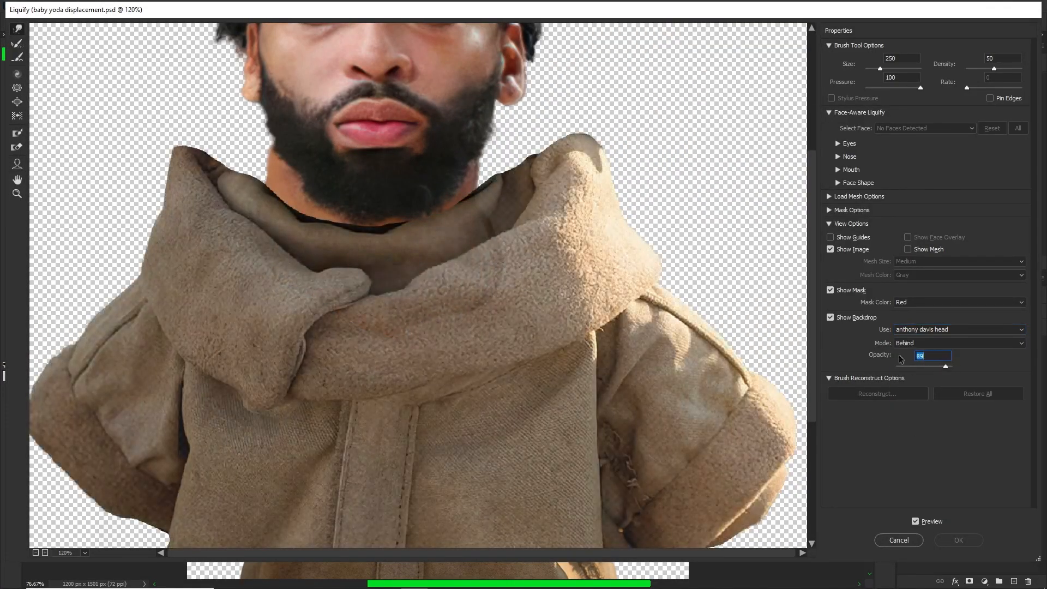
Warp both sides of the robe's collar inward with an enlarged Forward Warp brush so they hug the neck.
key(ctrl+minus)
drag(539, 210, 519, 210)
mouse_move(566, 175)
mouse_down()
mouse_move(503, 181)
mouse_move(472, 156)
mouse_up()
key(bracketright)
key(bracketright)
drag(628, 265, 589, 272)
key(bracketright)
key(bracketleft)
mouse_move(213, 192)
mouse_down()
mouse_move(245, 178)
mouse_move(230, 162)
mouse_move(267, 164)
mouse_up()
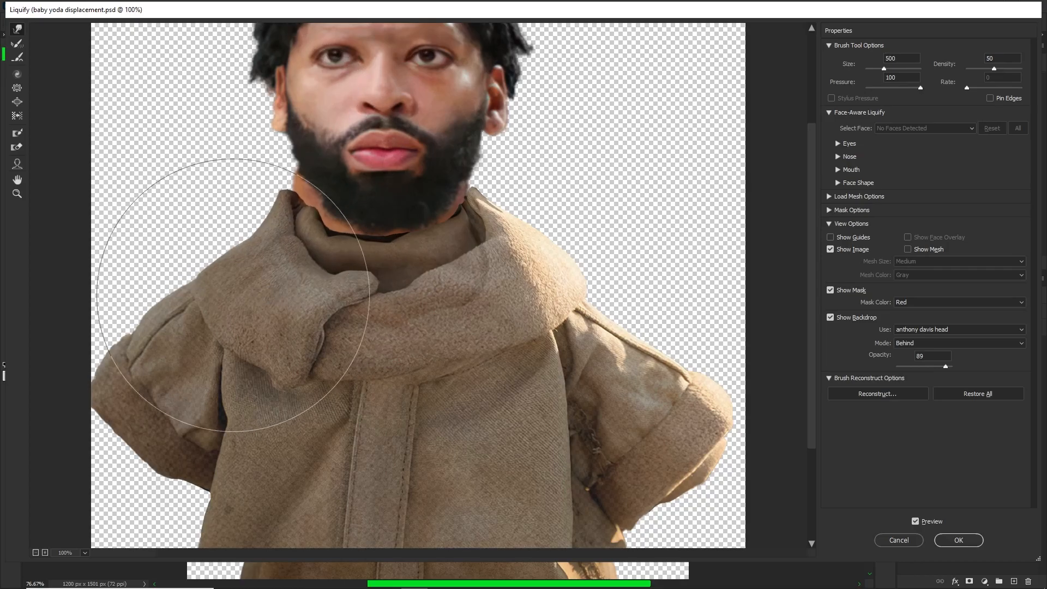
Push the sleeve on the image's left slightly inward, refine the nearby collar edge with a smaller brush, and apply Liquify.
drag(123, 349, 140, 371)
drag(113, 412, 130, 420)
key(bracketleft)
key(bracketleft)
key(bracketleft)
drag(264, 204, 275, 196)
click(959, 541)
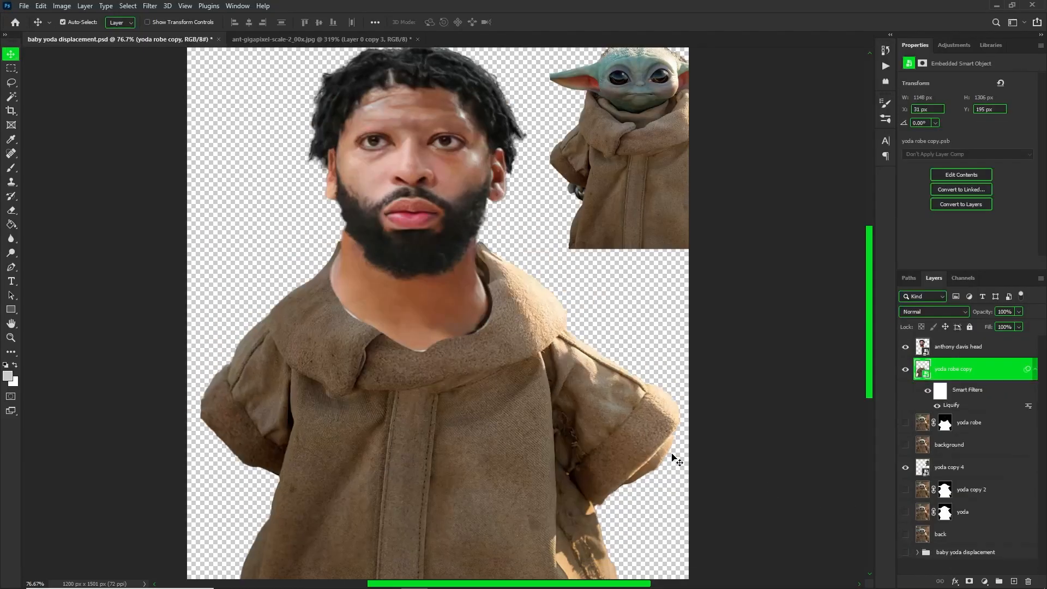
Add a layer mask to the anthony davis head layer and paint out the lower neck overlapping the collar.
scroll(428, 311, up, 1)
click(437, 276)
click(970, 582)
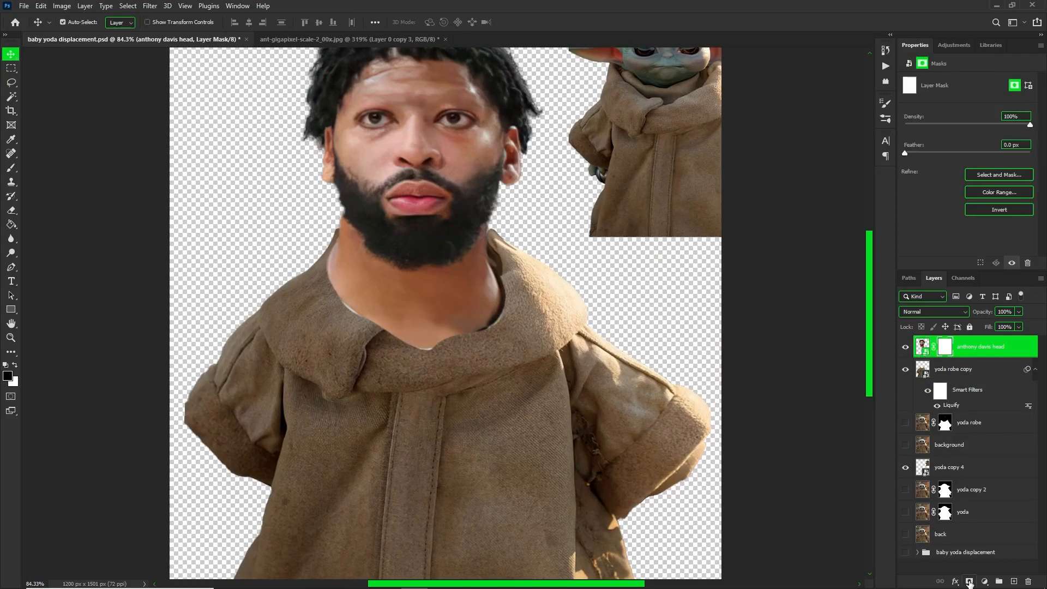
key(b)
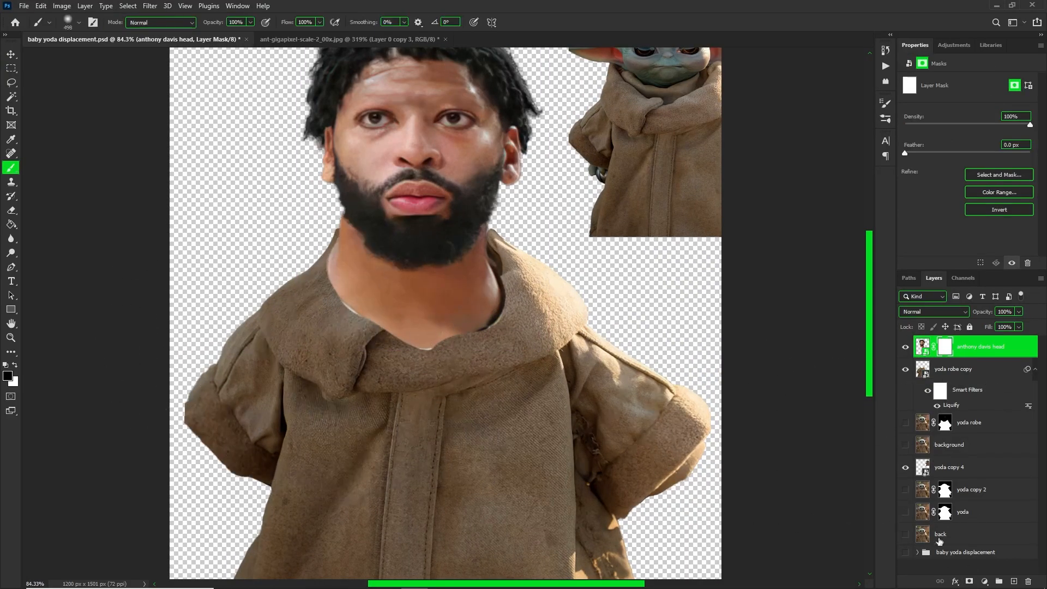
alt+right_click(349, 346)
mouse_move(382, 322)
mouse_down()
mouse_move(360, 360)
mouse_move(376, 369)
mouse_up()
scroll(353, 311, down, 6)
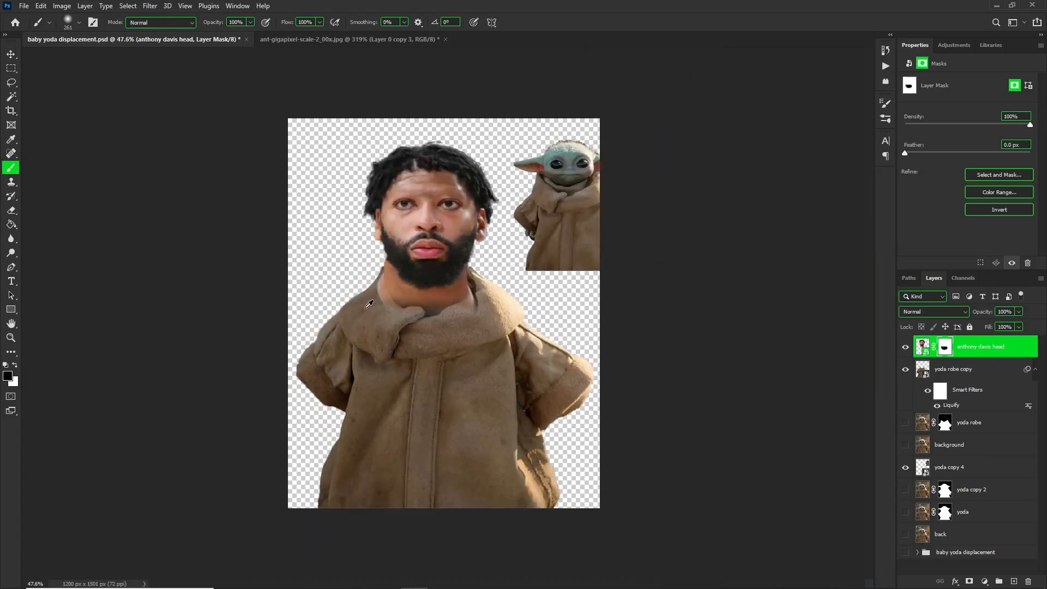
Refine the head mask along the neck and collar edges with a smaller brush.
scroll(357, 308, up, 6)
alt+right_click(339, 316)
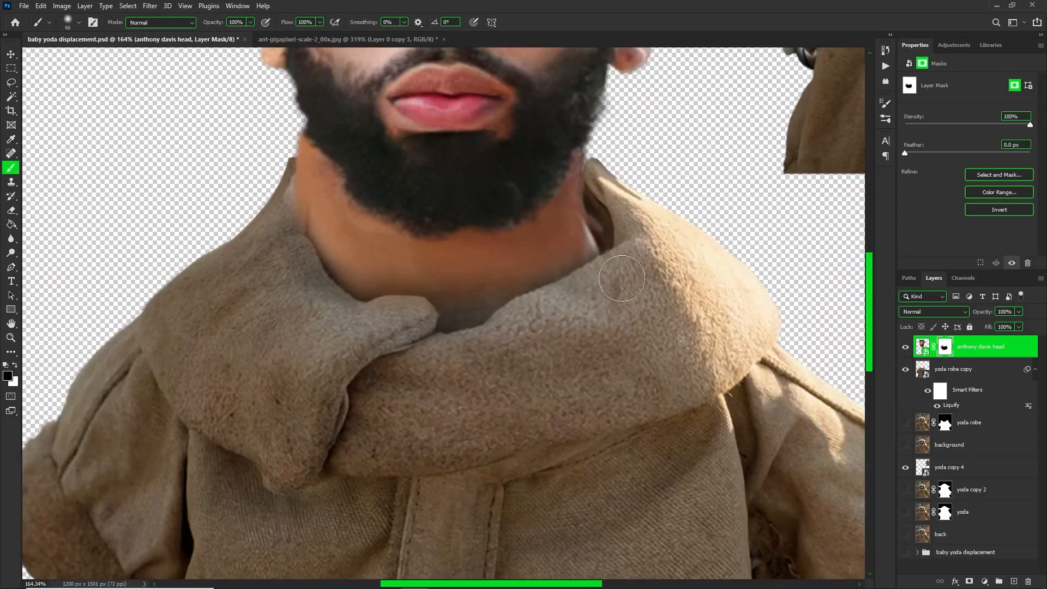
mouse_move(303, 223)
mouse_down()
mouse_move(282, 144)
mouse_move(303, 127)
mouse_up()
key(ctrl+z)
alt+right_click(280, 225)
scroll(283, 210, down, 12)
scroll(401, 315, up, 10)
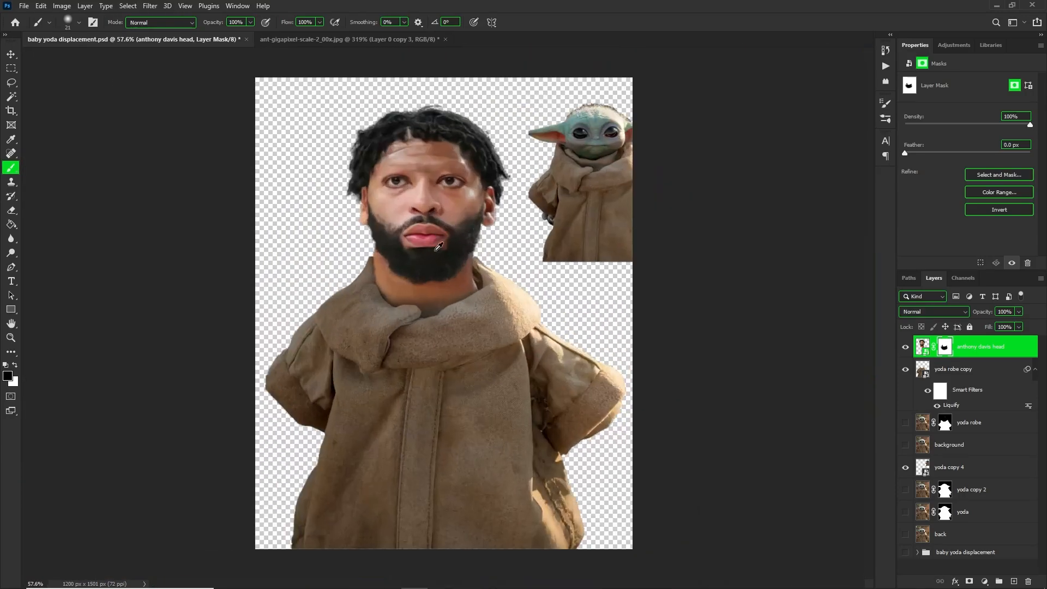
Paint white at 30% flow on the head mask to restore the neck skin inside the collar opening.
key(x)
drag(289, 36, 284, 37)
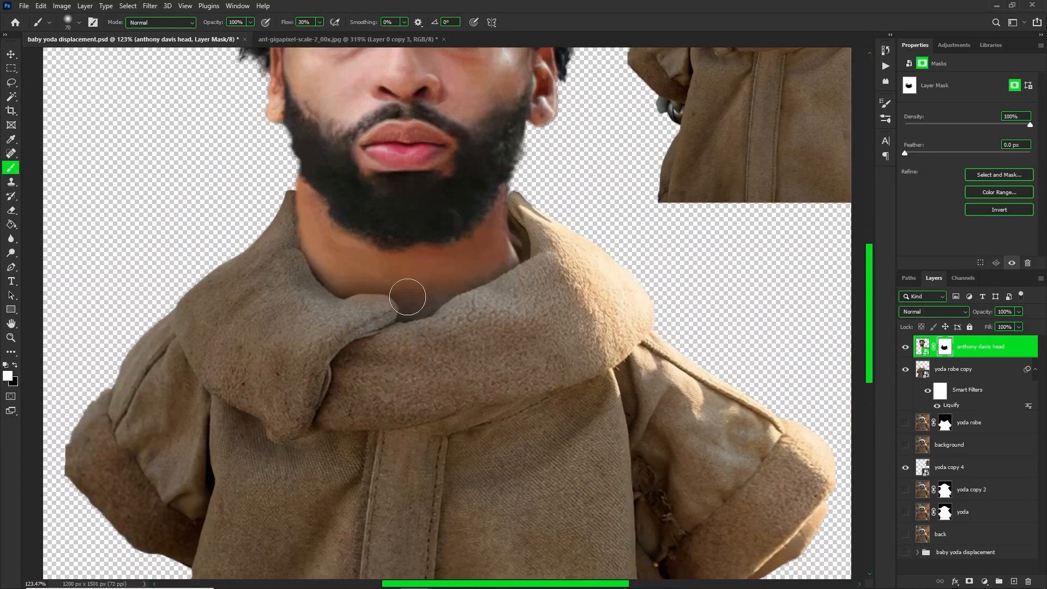
alt+right_click(432, 285)
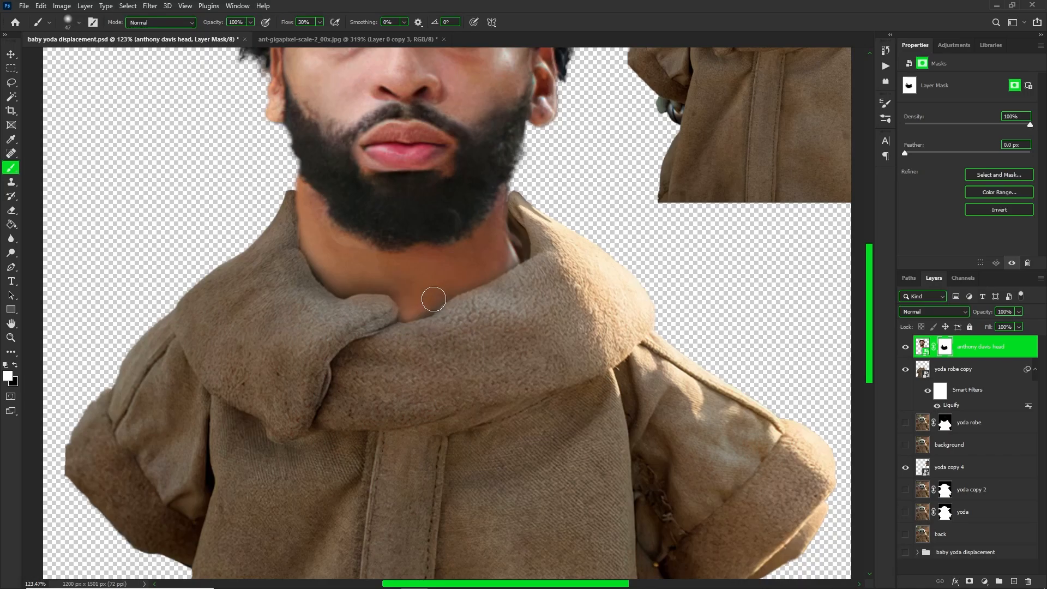
scroll(411, 300, down, 5)
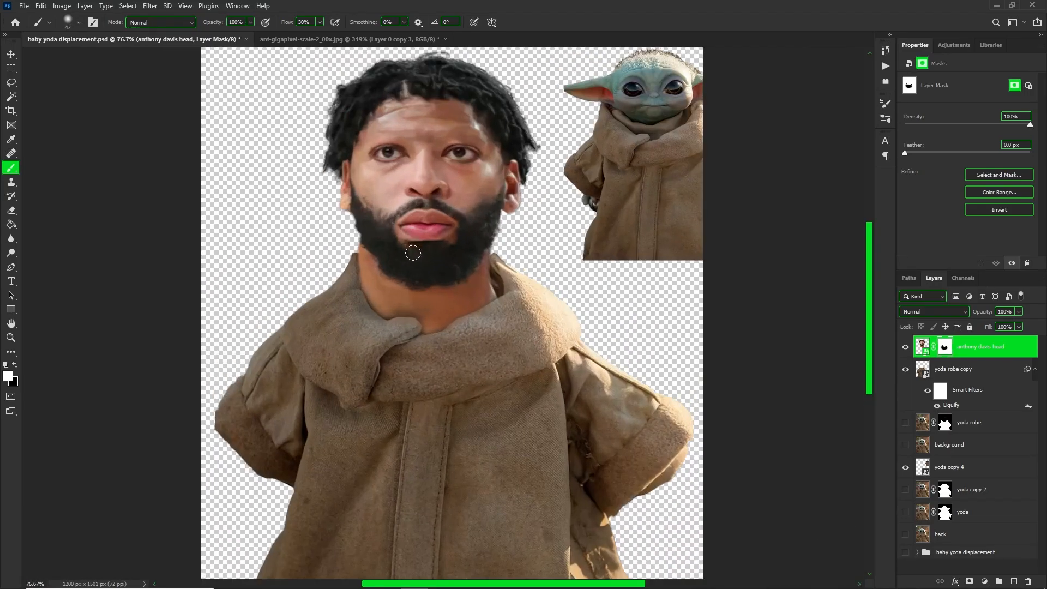
Add a Levels adjustment clipped to the anthony davis head layer and lower its white output level to 97.
click(923, 347)
click(985, 581)
click(977, 434)
click(964, 262)
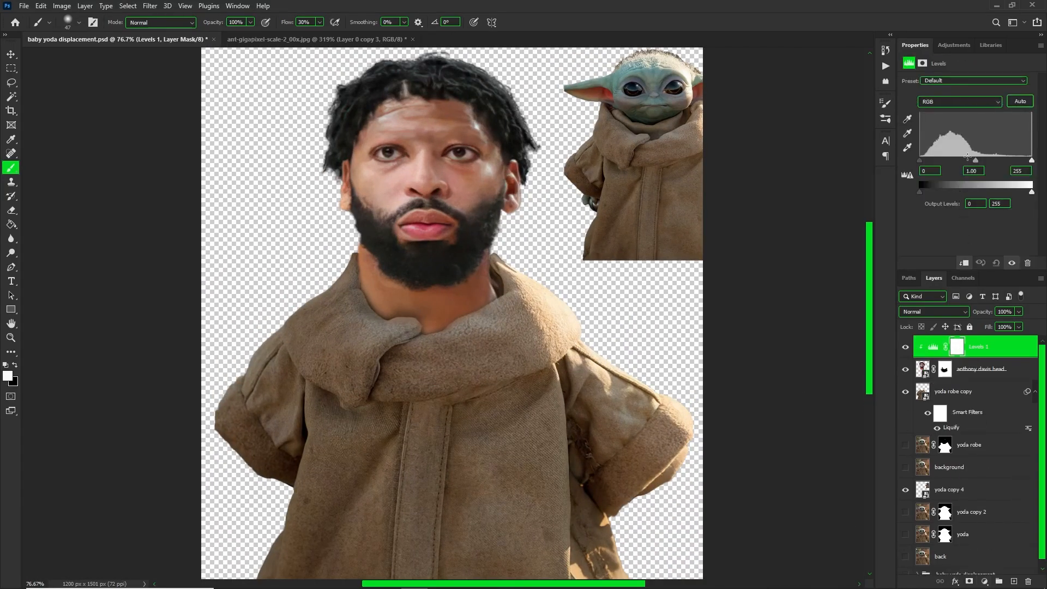
drag(1031, 192, 963, 192)
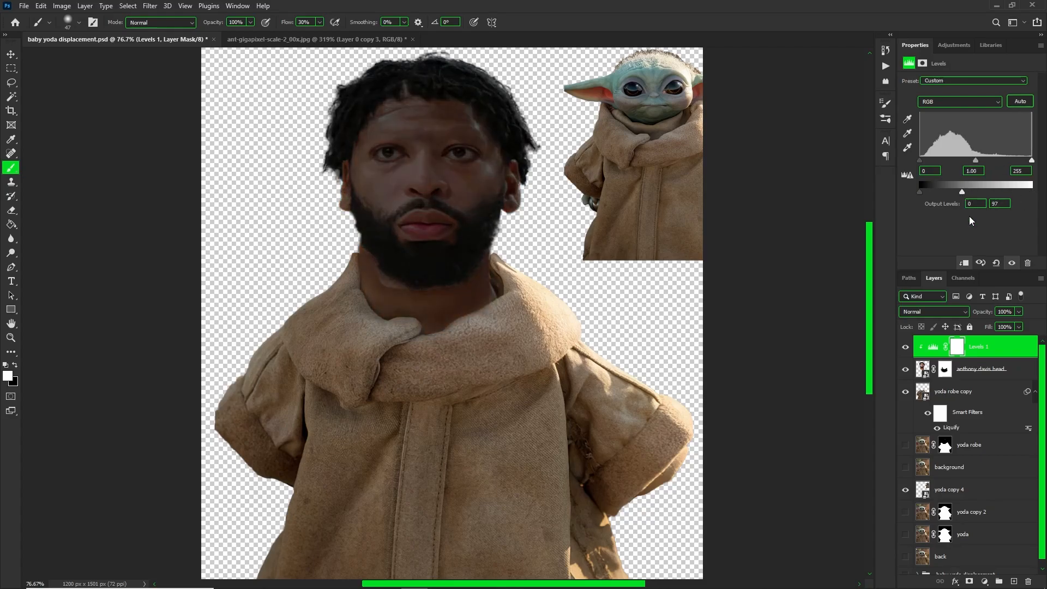
Invert the Levels mask and brush white along the neck beside the collar to add soft shadows.
key(ctrl+i)
scroll(409, 328, up, 3)
alt+right_click(454, 313)
drag(455, 315, 531, 292)
drag(356, 316, 296, 231)
scroll(268, 215, down, 9)
scroll(272, 210, up, 1)
Show the background layer and duplicate it.
click(906, 467)
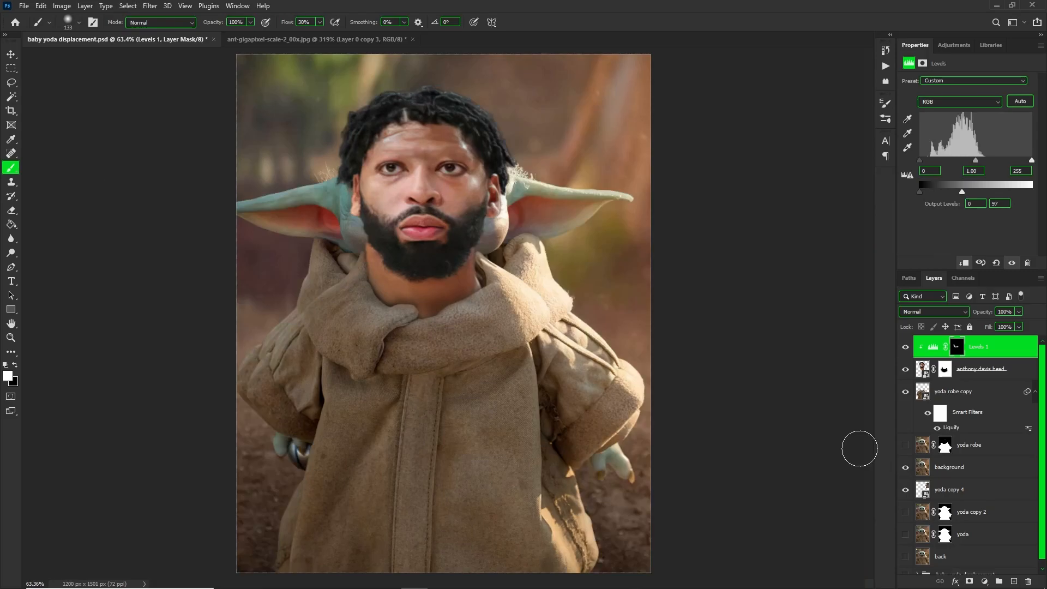
click(905, 467)
click(906, 468)
click(984, 471)
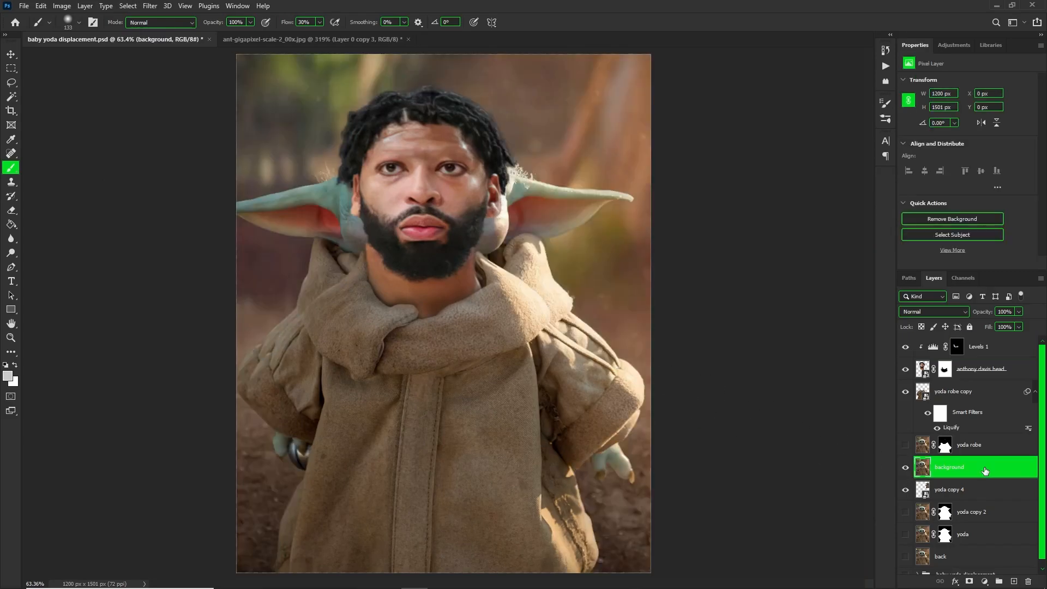
key(ctrl+j)
Remove Yoda's ears, protruding robe edges and hands from the background copy by lassoing them and filling with surrounding scenery.
click(11, 82)
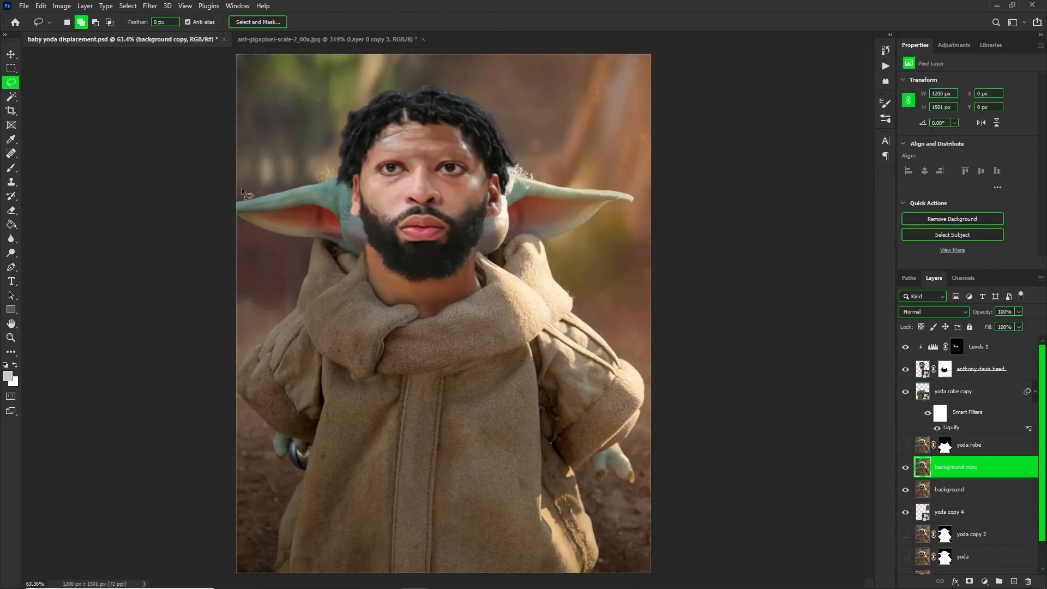
drag(276, 243, 238, 212)
mouse_move(563, 231)
mouse_down()
mouse_move(470, 235)
mouse_move(445, 172)
mouse_up()
mouse_move(461, 252)
mouse_down()
mouse_move(481, 266)
mouse_move(534, 256)
mouse_up()
drag(567, 180, 428, 170)
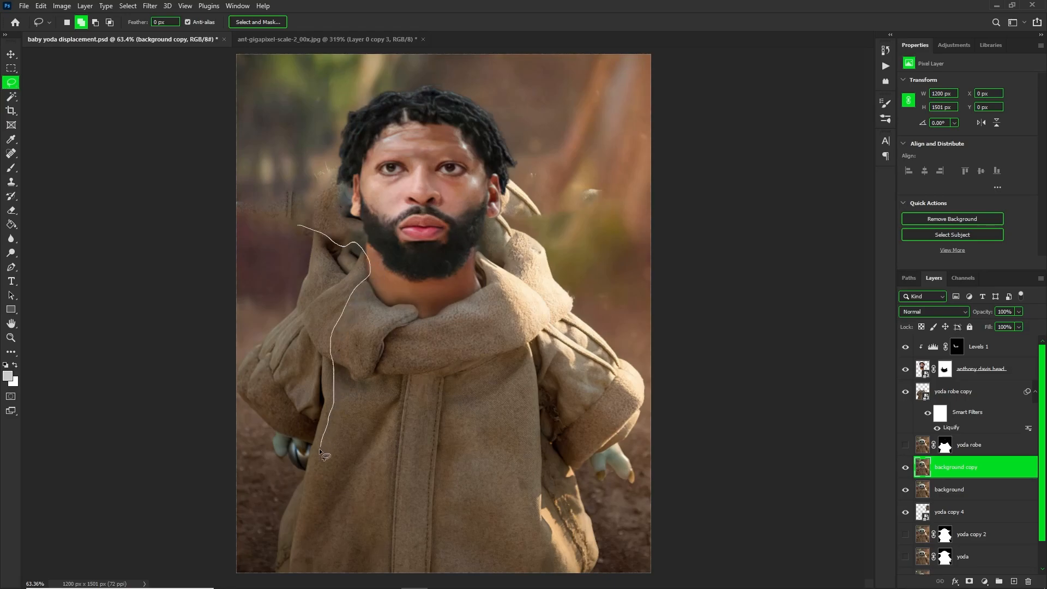
drag(299, 277, 300, 276)
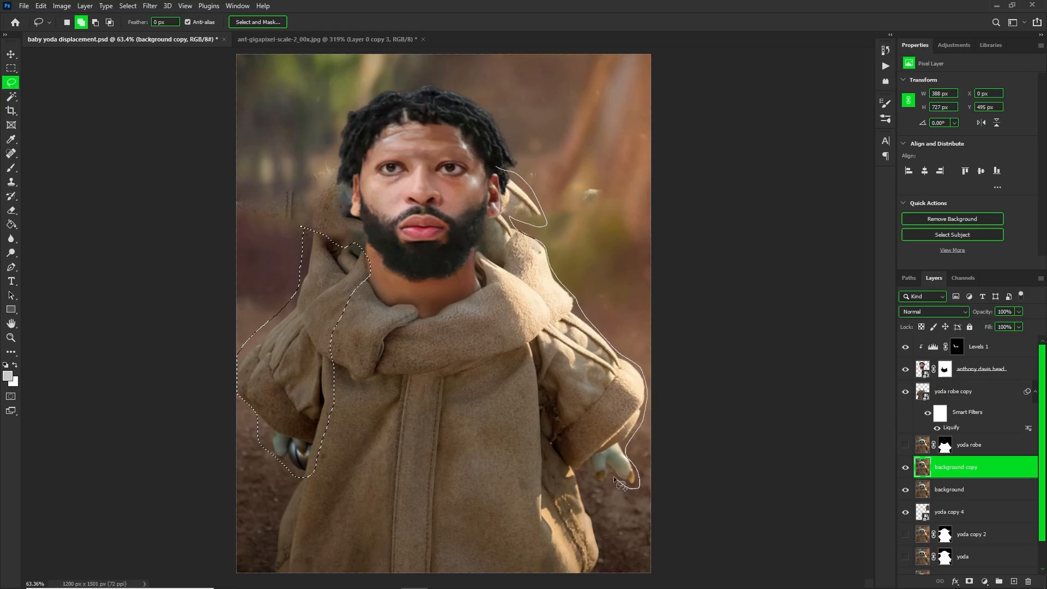
mouse_move(496, 263)
mouse_down()
mouse_move(470, 208)
mouse_move(471, 164)
mouse_up()
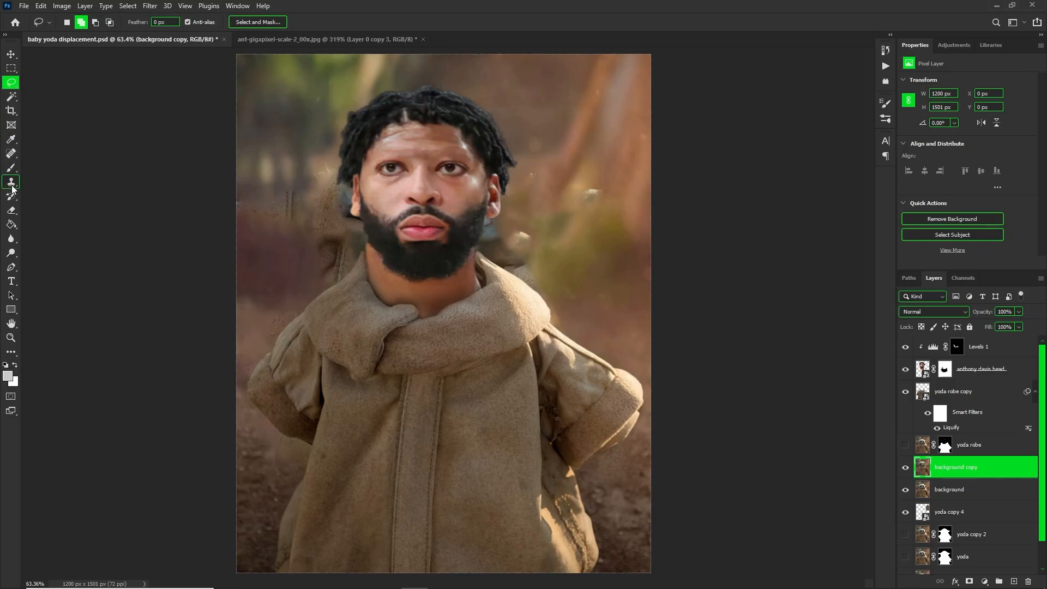
Clean up leftover fill artifacts on both sides of the head with the content-aware Spot Healing Brush.
click(11, 154)
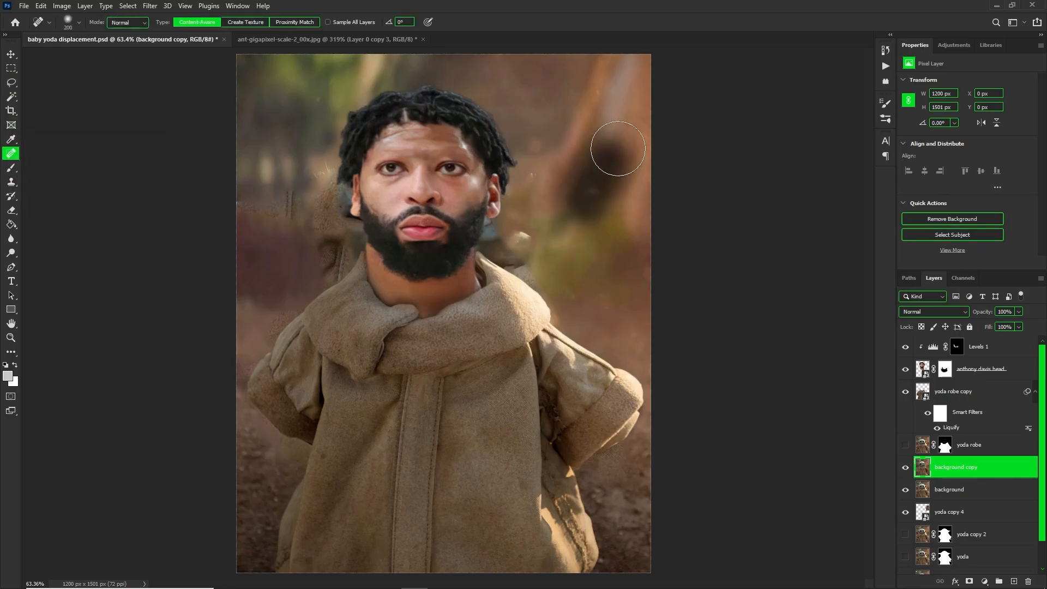
drag(536, 167, 545, 156)
drag(533, 198, 547, 147)
drag(284, 224, 338, 164)
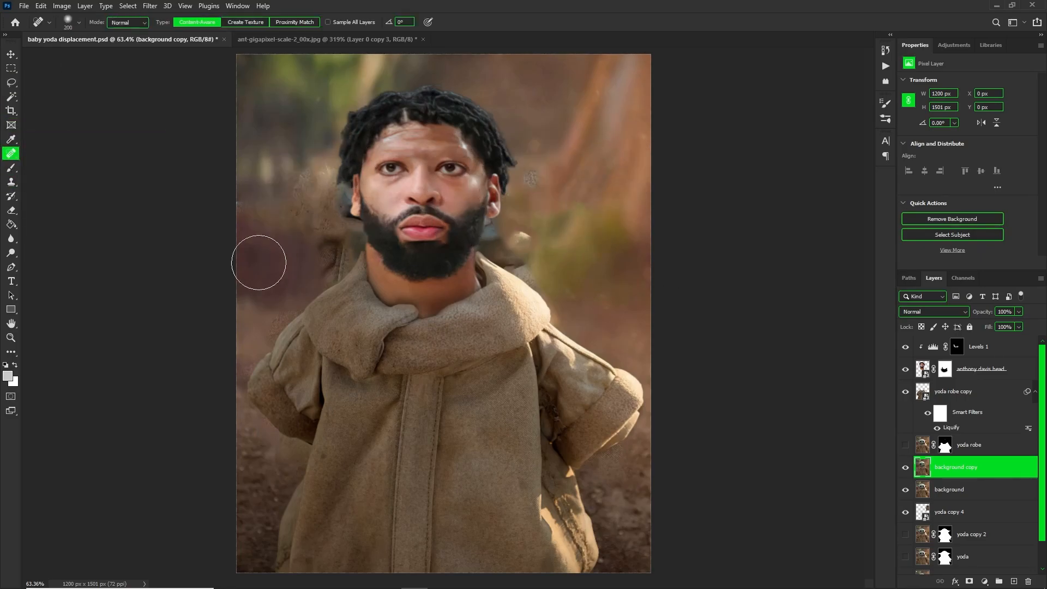
Clone nearby background over the leftover robe and head fragments on both sides of the neck.
click(10, 183)
alt+click(275, 259)
click(287, 214)
alt+click(282, 254)
drag(340, 216, 344, 265)
alt+click(568, 222)
drag(507, 238, 505, 278)
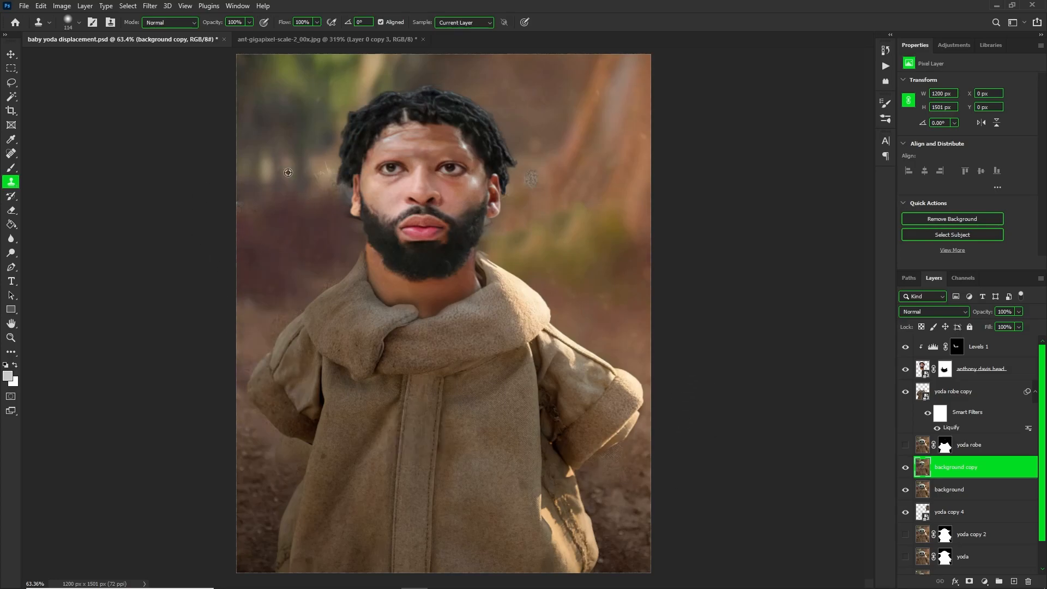
Clone blurred trees and foliage over the remaining blemishes beside the hair and at the image's left edge.
alt+click(299, 150)
drag(330, 179, 331, 179)
alt+click(291, 142)
click(349, 197)
alt+click(282, 252)
click(234, 206)
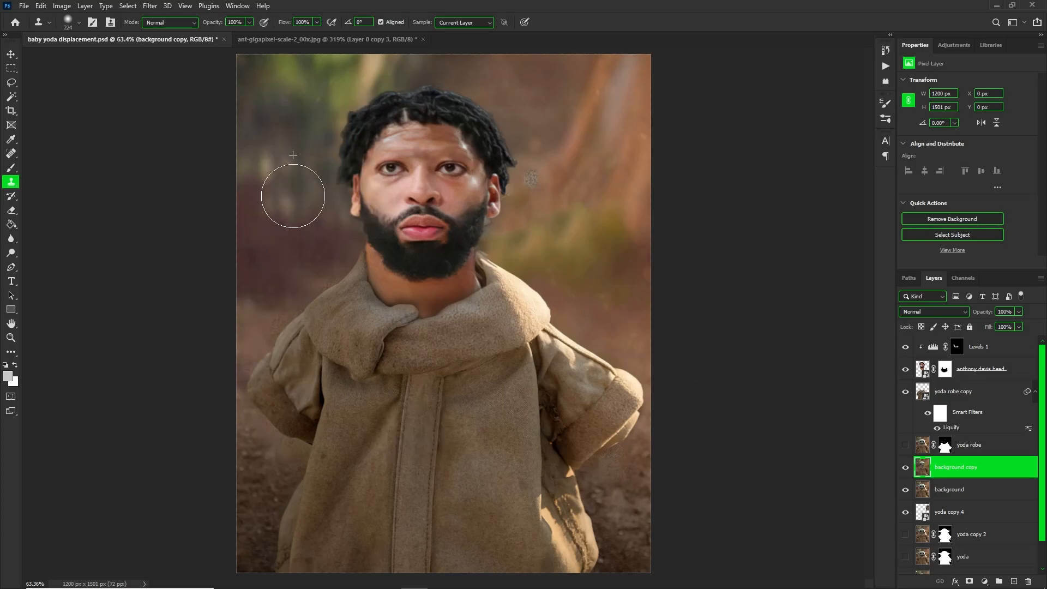
Undo the last clone stroke, and add a Gradient Map adjustment above Levels 1, clipped to the head layer.
key(ctrl+z)
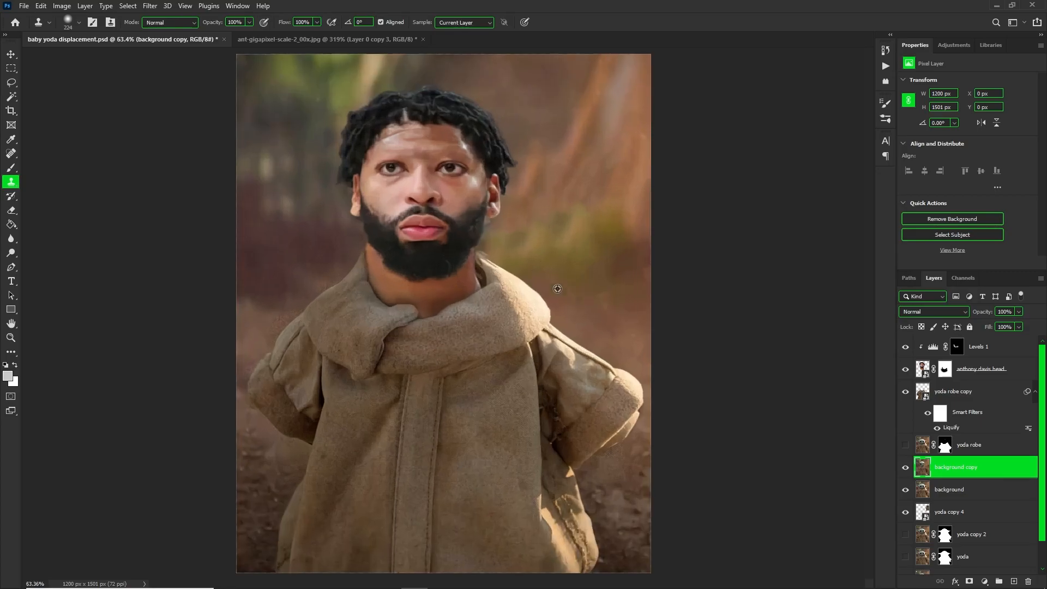
key(v)
click(479, 254)
click(980, 347)
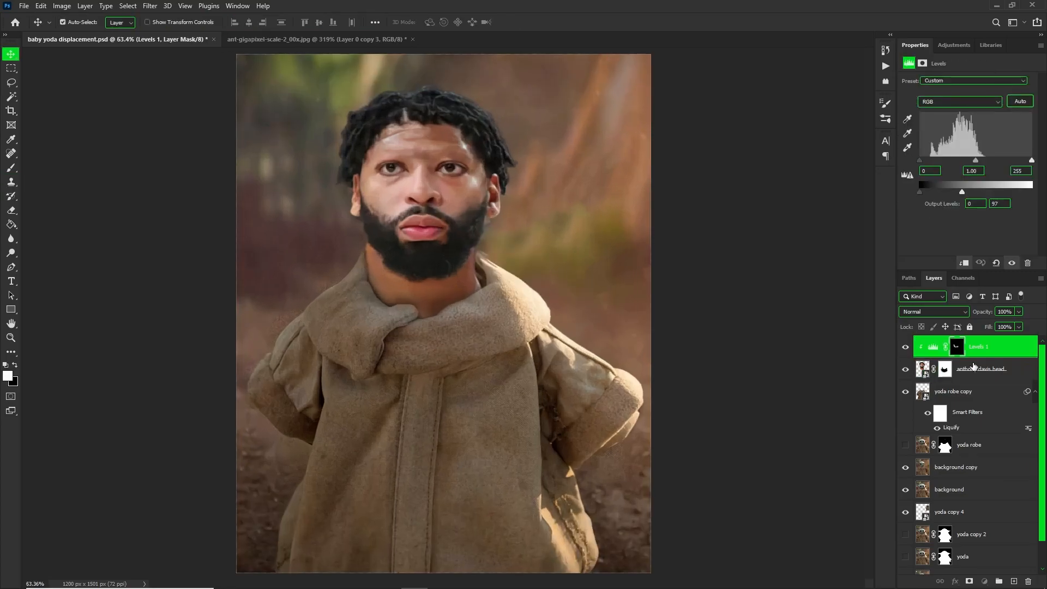
click(985, 581)
click(988, 563)
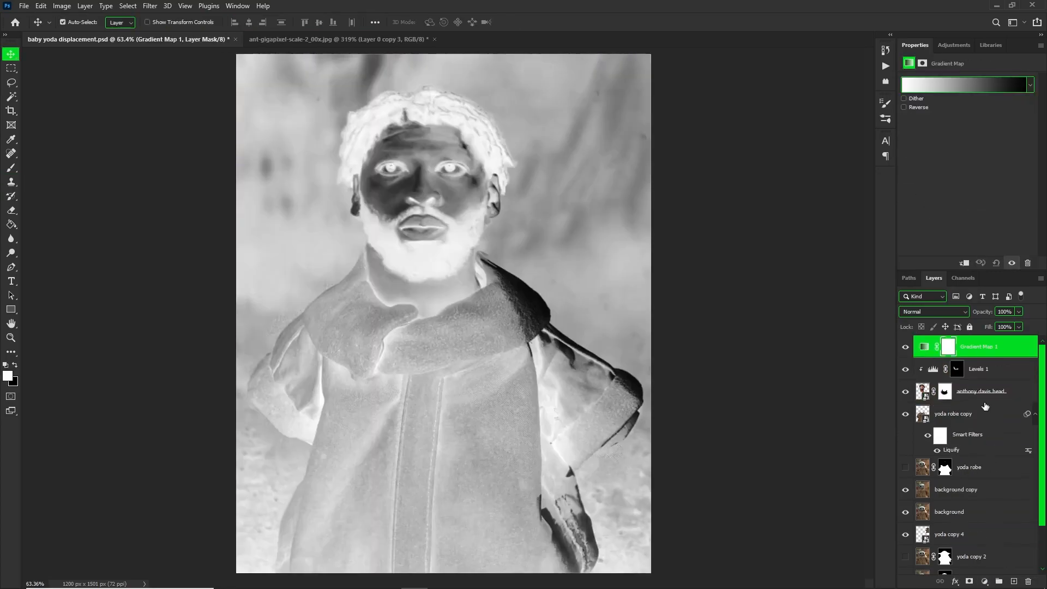
alt+click(977, 358)
Edit the Gradient Map's gradient and change its white stop to the dark brown 281d1c.
scroll(611, 147, up, 4)
click(931, 88)
click(875, 88)
click(931, 352)
click(910, 83)
double_click(678, 268)
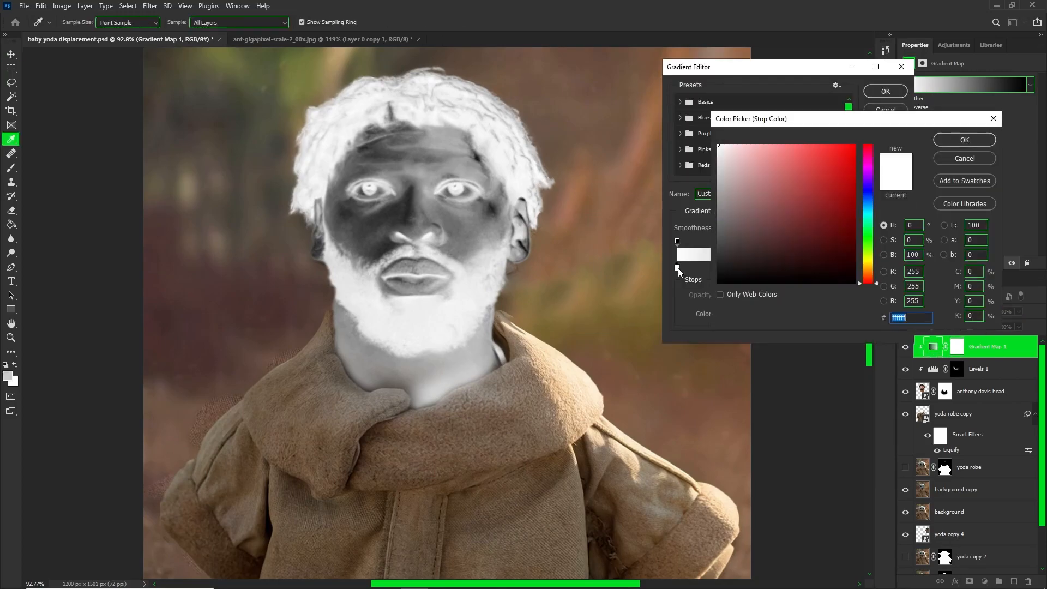
click(191, 330)
click(759, 262)
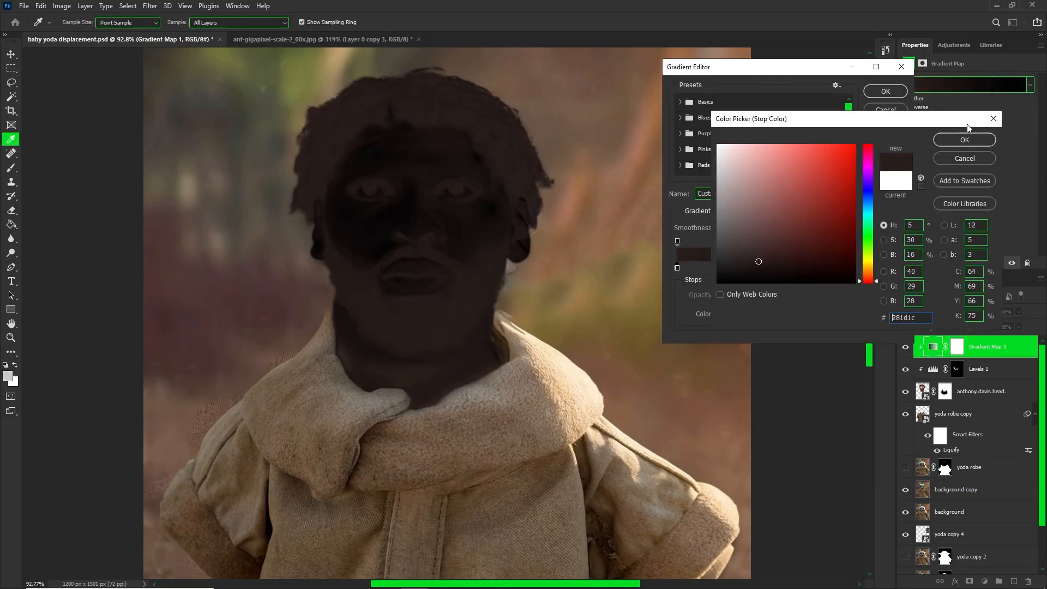
click(966, 138)
Add a middle gradient stop in olive brown 6a5127 and recolour the black end stop to tan a37050, sampling both from the background.
click(768, 267)
double_click(769, 269)
click(630, 334)
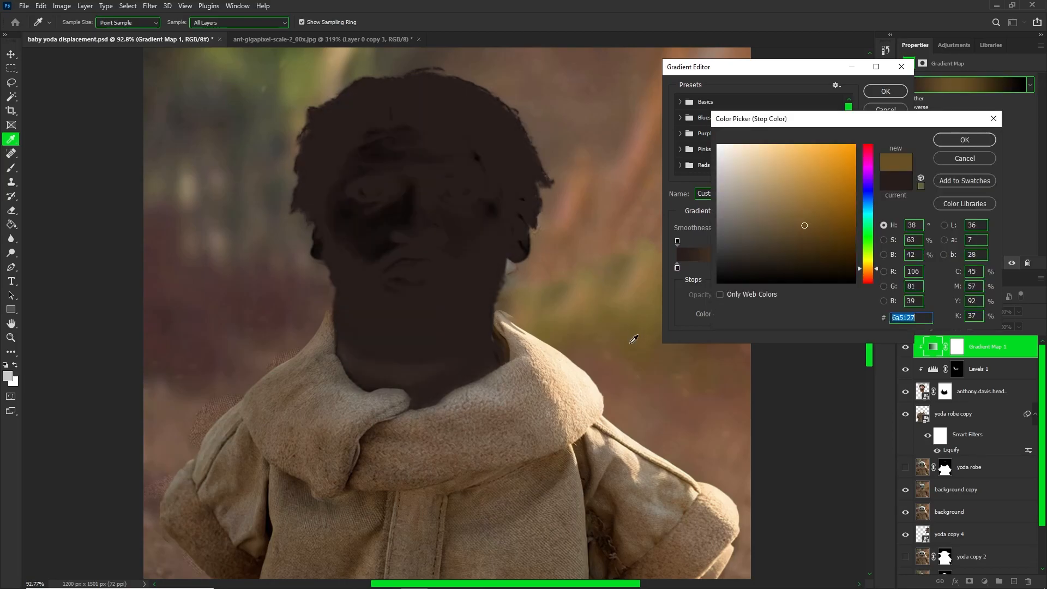
click(938, 140)
double_click(898, 268)
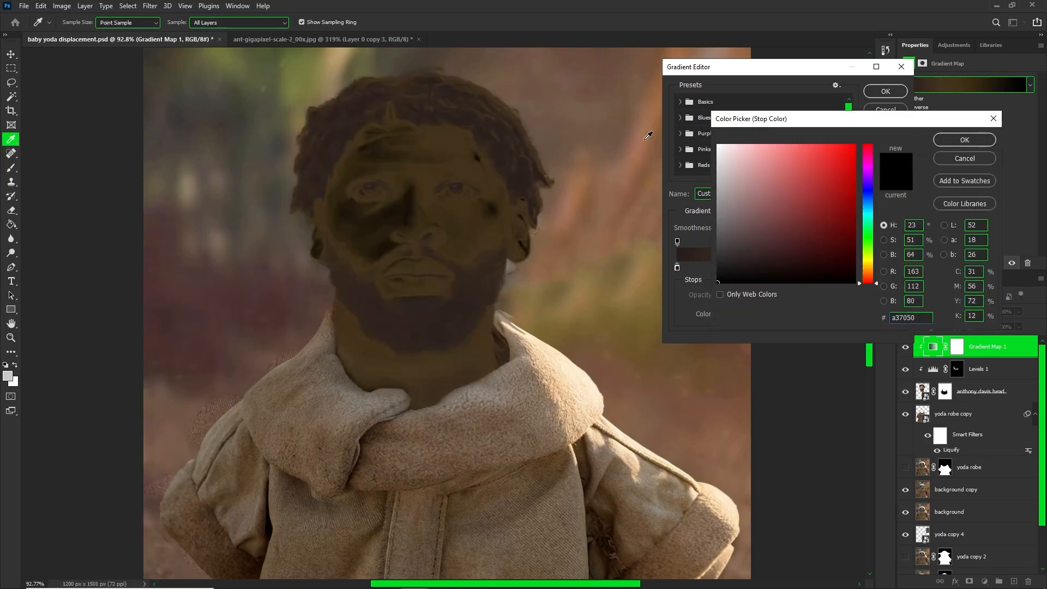
click(649, 137)
click(946, 139)
key(Return)
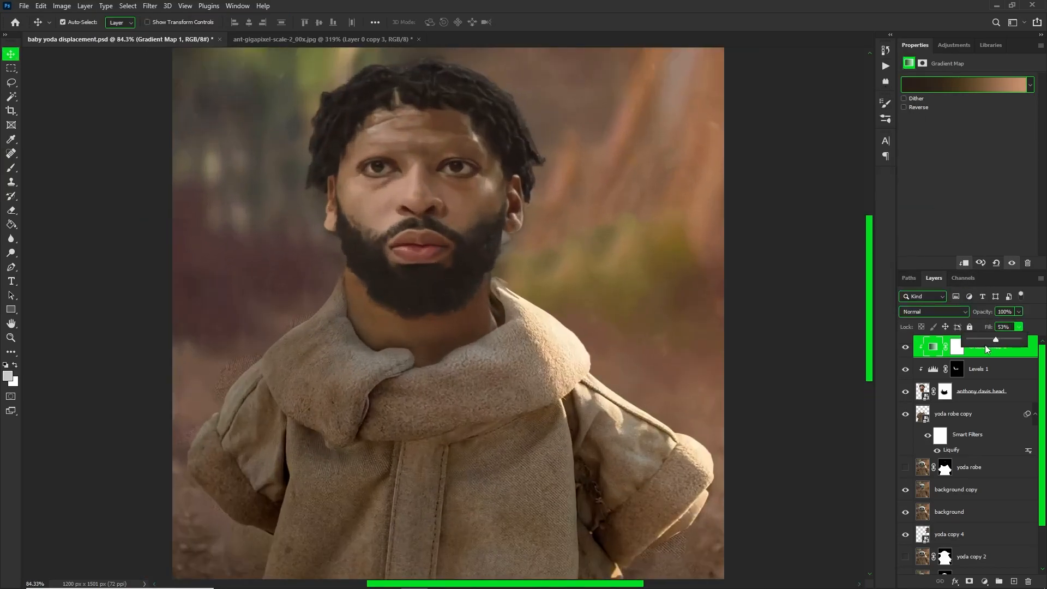
Lower the Gradient Map layer's fill to 49%.
drag(985, 345, 994, 342)
click(984, 374)
click(982, 352)
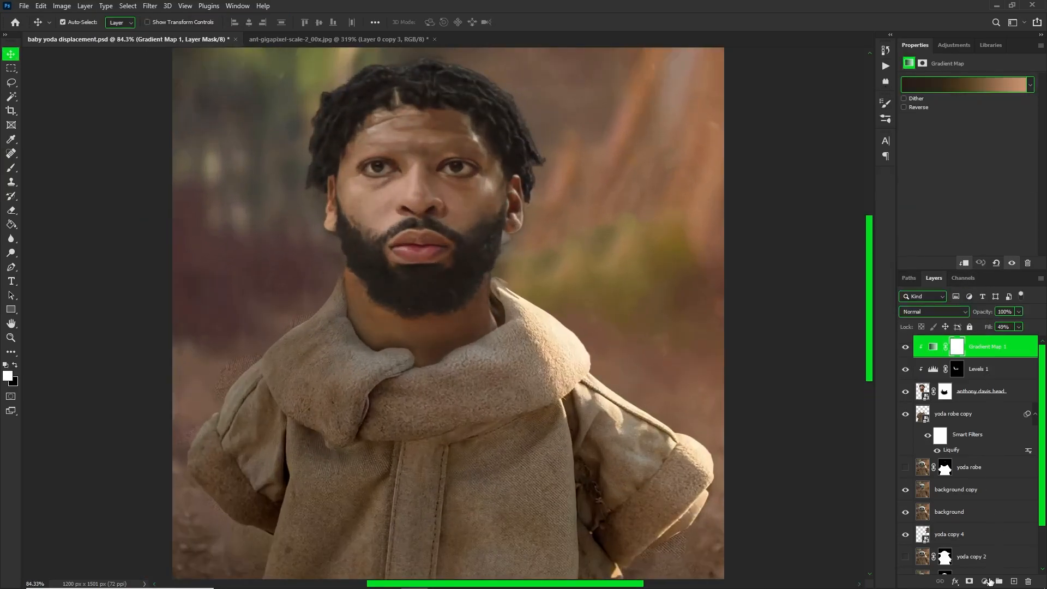
Add a Curves adjustment above the Gradient Map, clipped to the head.
click(990, 579)
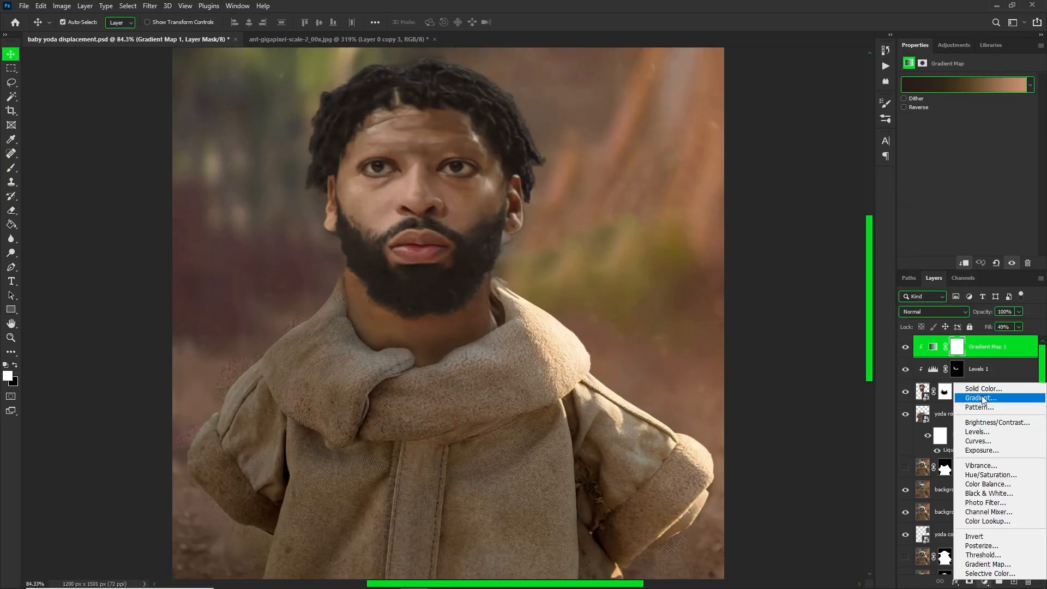
click(977, 441)
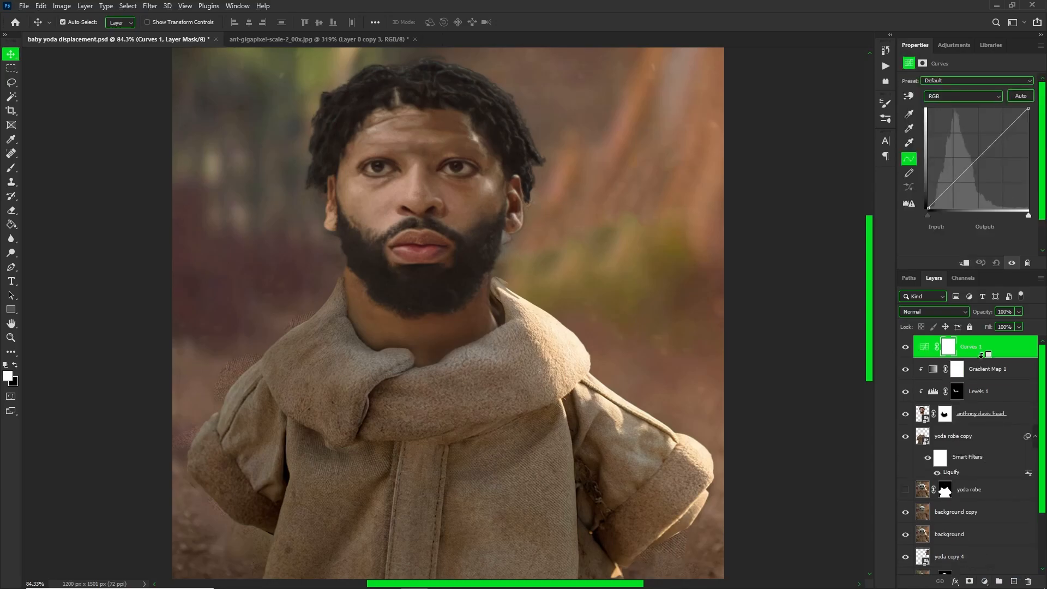
click(1024, 99)
key(ctrl+z)
key(ctrl+shift+z)
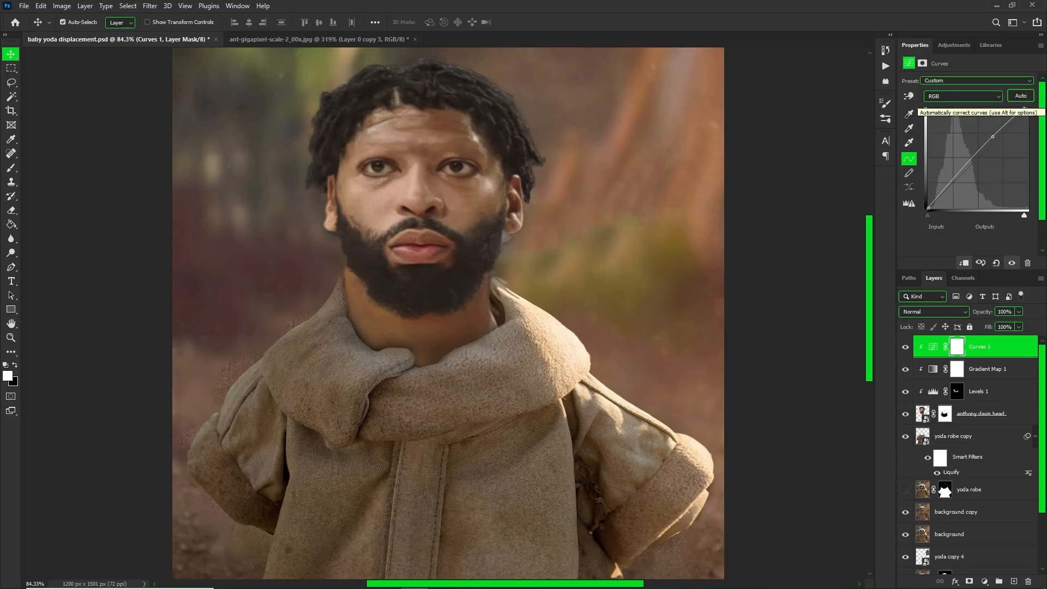
key(ctrl+z)
Raise the Red channel slightly in the clipped Curves and lower the Blue channel's end point to output 216.
click(963, 96)
click(960, 106)
drag(1028, 108, 1008, 109)
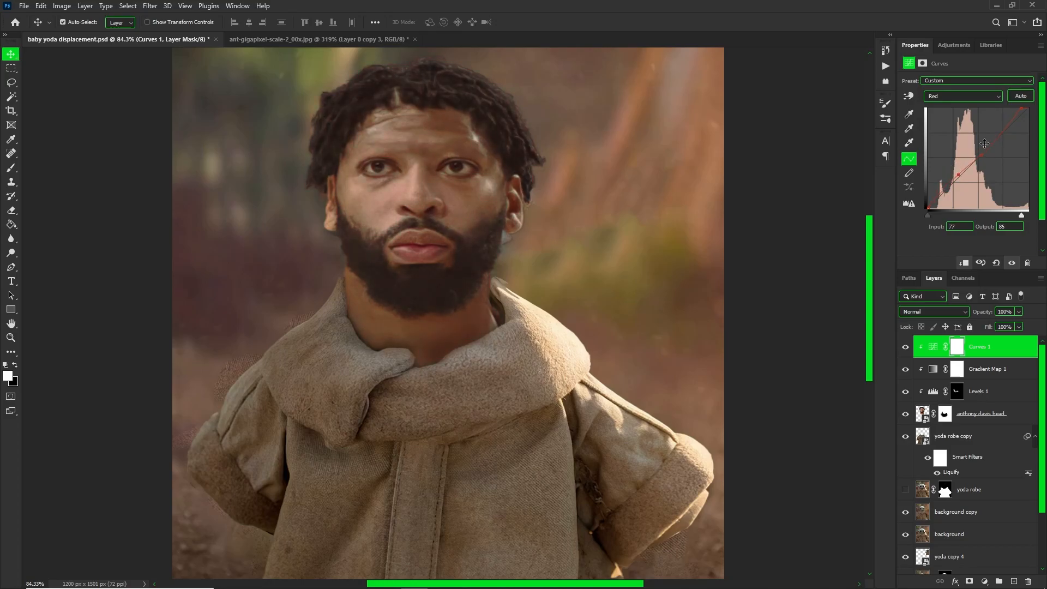
click(962, 96)
click(961, 131)
drag(1029, 108, 981, 110)
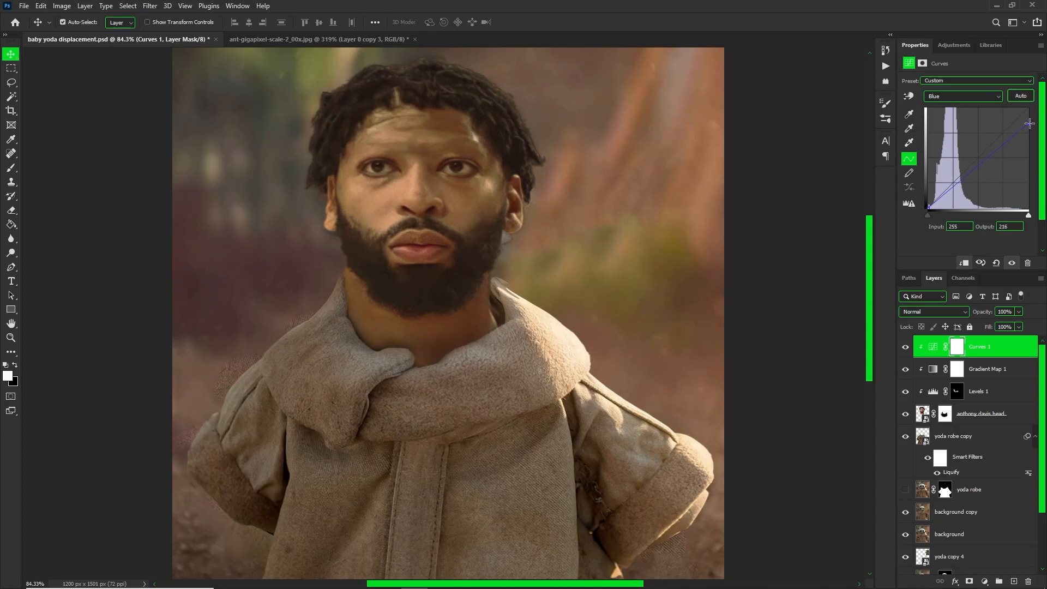
Add an Exposure adjustment above Curves 1, clipped to the head, with exposure lowered to -6.09.
click(934, 347)
click(985, 581)
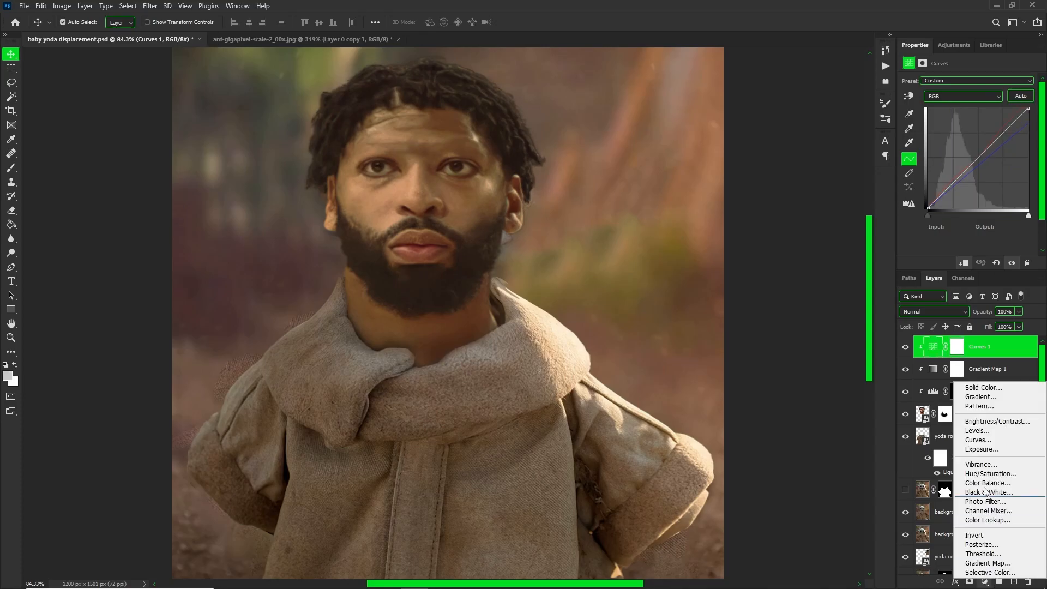
click(980, 449)
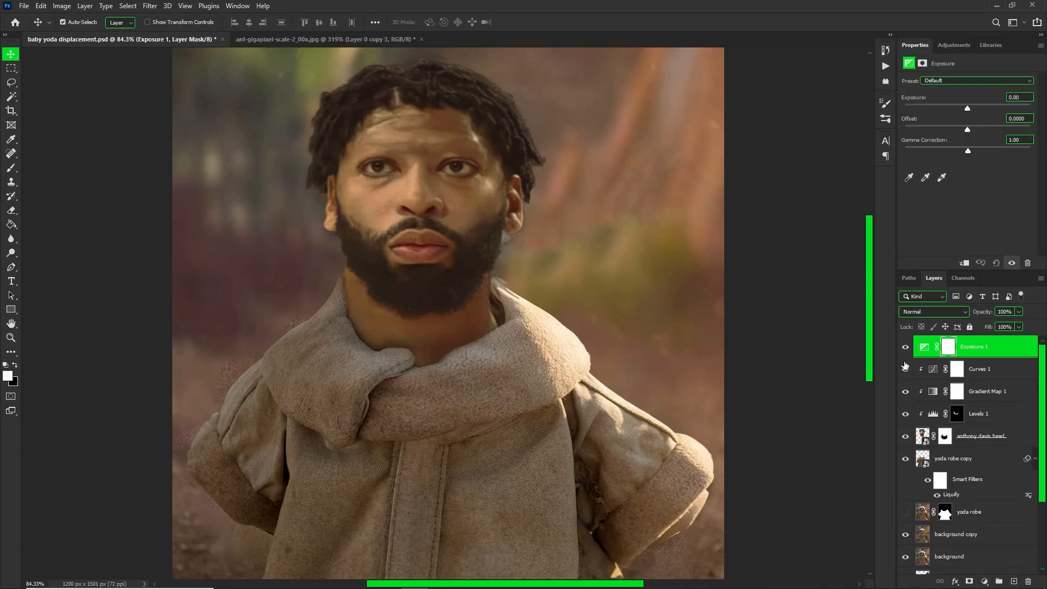
click(976, 368)
click(1019, 327)
click(971, 352)
drag(968, 109, 988, 108)
alt+click(974, 357)
key(ctrl+z)
key(ctrl+z)
drag(967, 109, 927, 115)
Split the Exposure layer's Underlying Layer highlight slider under Blend If to 114 / 255.
right_click(928, 351)
click(947, 360)
drag(770, 356, 830, 356)
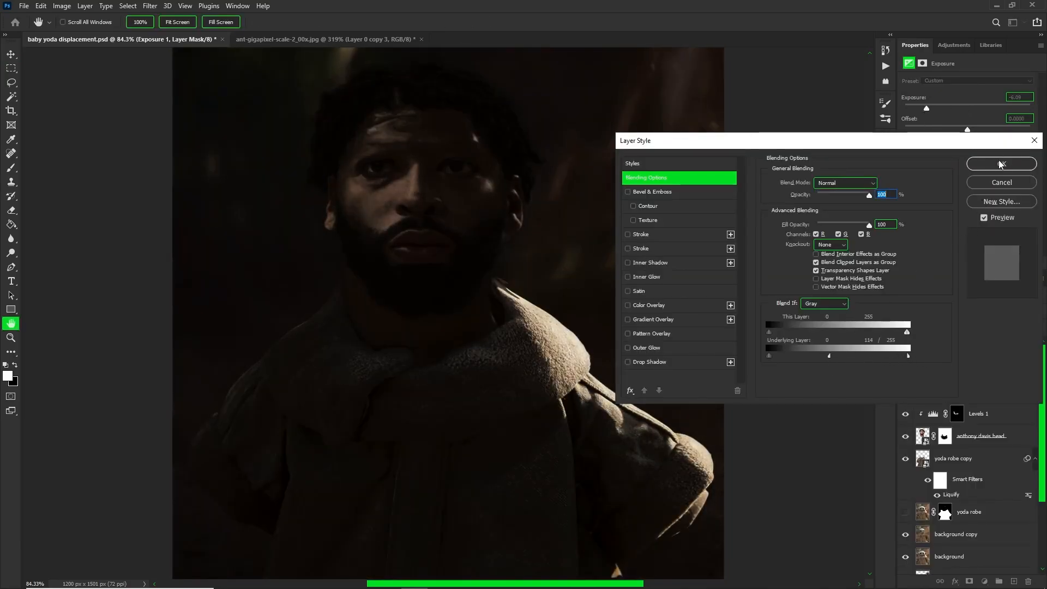
click(1002, 162)
Invert the Exposure mask and paint shadow over the cheek and under-eye area on the image's left side of the face.
key(b)
key(ctrl+i)
scroll(429, 166, up, 3)
scroll(426, 171, up, 1)
click(328, 232)
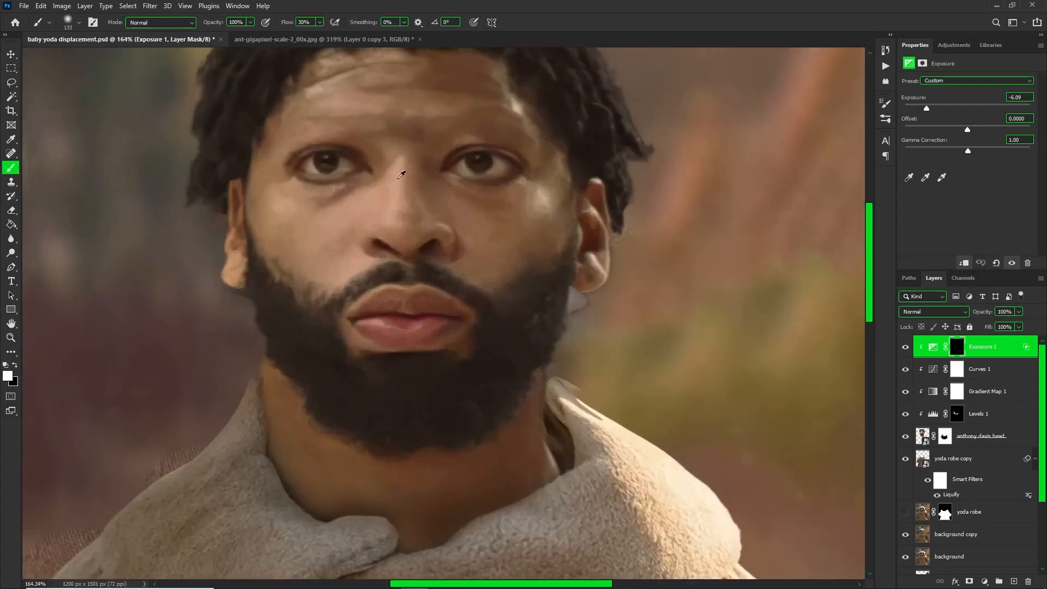
mouse_move(322, 235)
mouse_down()
mouse_move(323, 291)
mouse_move(272, 195)
mouse_move(378, 197)
mouse_move(316, 190)
mouse_up()
drag(378, 182, 313, 181)
drag(398, 155, 398, 216)
key(ctrl+z)
Set the brush flow to 10% and paint softer shadows along the nose, forehead and shaded side of the head.
drag(319, 22, 309, 36)
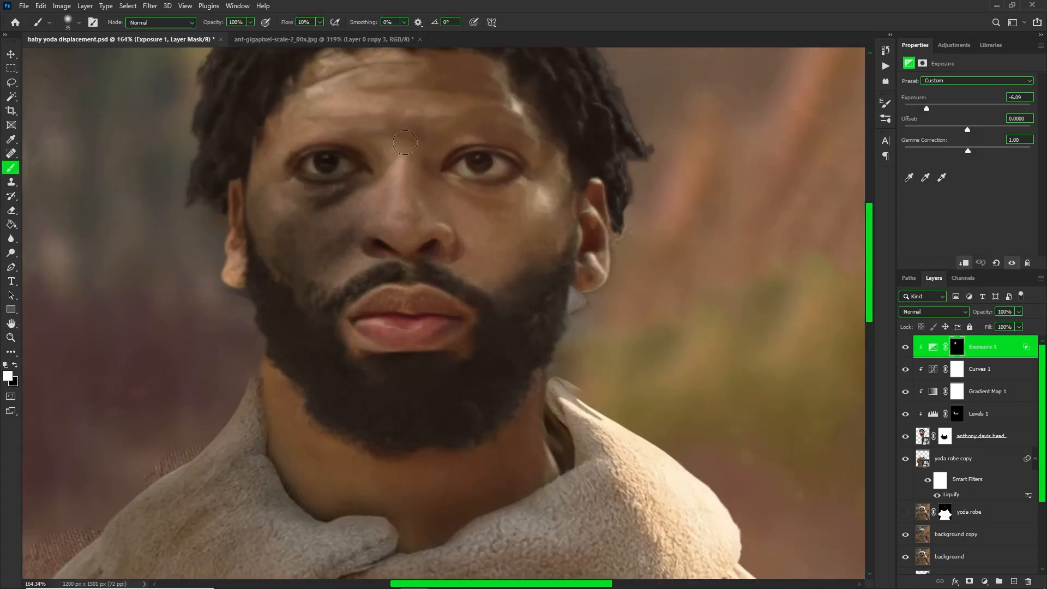
drag(401, 140, 391, 199)
drag(370, 103, 384, 104)
mouse_move(369, 104)
mouse_down()
mouse_move(297, 123)
mouse_move(356, 145)
mouse_move(275, 151)
mouse_up()
scroll(286, 177, down, 7)
mouse_move(295, 256)
mouse_down()
mouse_move(256, 230)
mouse_move(241, 252)
mouse_up()
Reduce the Exposure layer's fill to 53% to soften the painted shadows.
click(1019, 327)
drag(1023, 339, 997, 340)
scroll(384, 141, down, 7)
scroll(440, 218, up, 4)
click(422, 313)
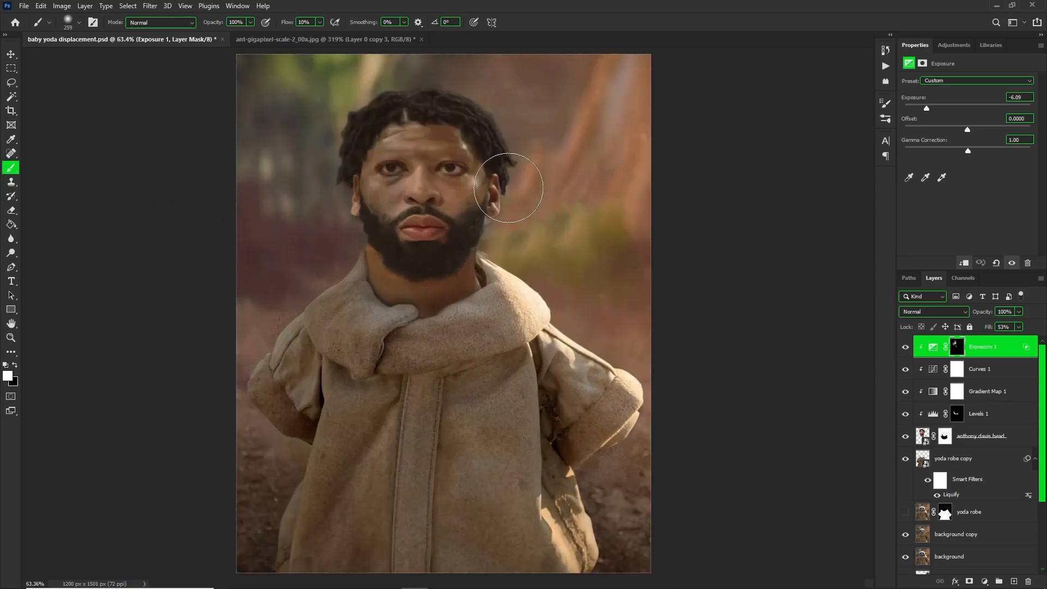
Add a second clipped Curves adjustment lifting input 82 to output 145, and invert its mask to hide the brightening.
click(933, 347)
click(984, 582)
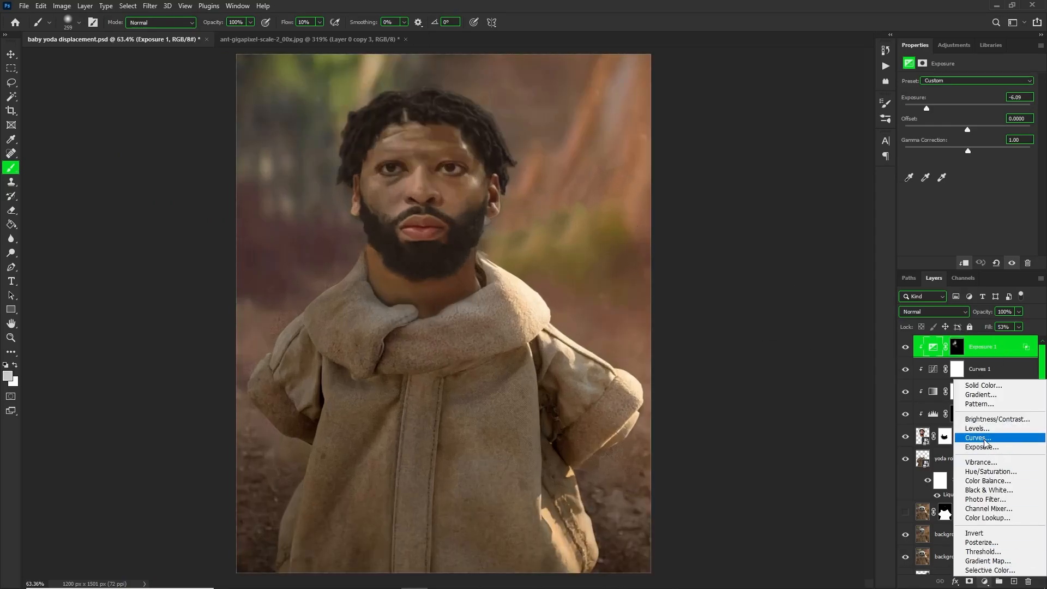
click(985, 438)
drag(960, 177, 960, 152)
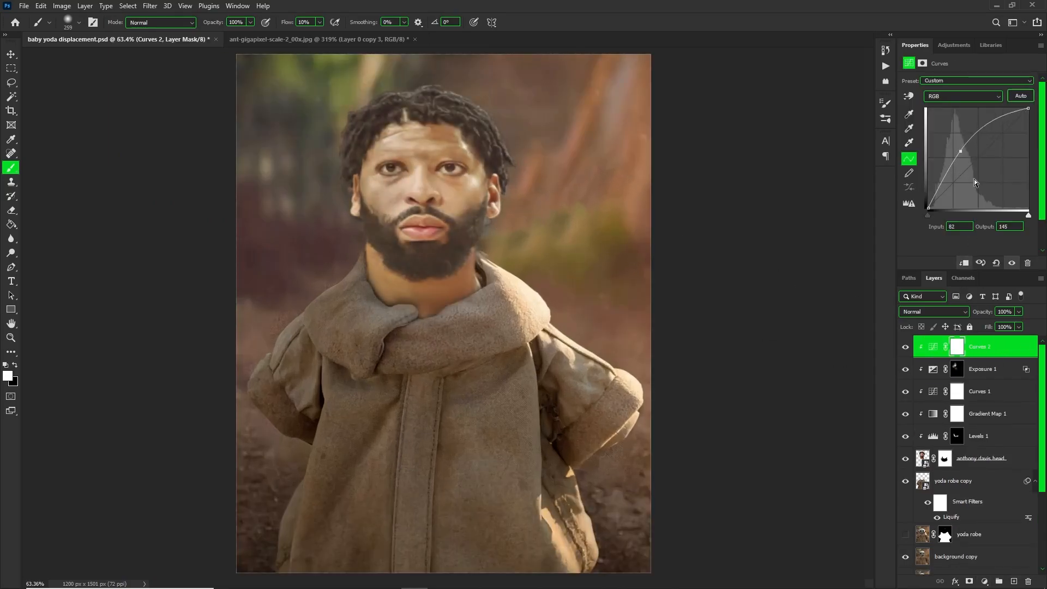
key(ctrl+i)
Paint highlights onto the sunlit cheek at the image's right through the Curves 2 mask, using a smaller brush at 100% flow.
scroll(540, 149, up, 5)
key(bracketleft)
key(bracketleft)
key(bracketleft)
key(bracketleft)
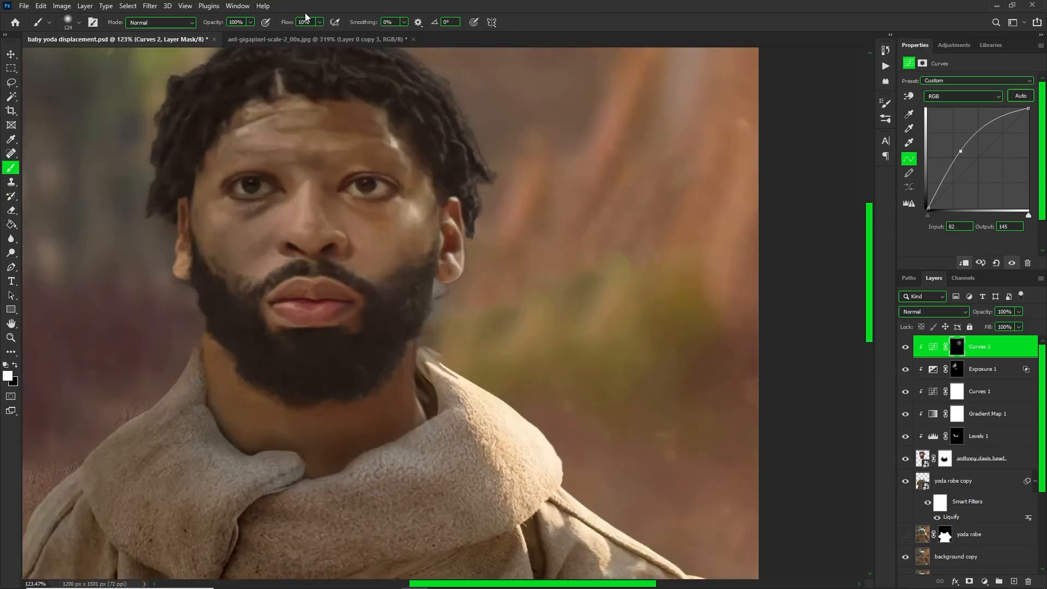
click(320, 23)
scroll(476, 269, up, 5)
drag(456, 245, 440, 267)
right_click(437, 211)
drag(433, 193, 450, 210)
Paint finer highlights around the sunlit eye, brow, nose and neck edge on the Curves 2 mask.
key(bracketleft)
key(bracketleft)
key(bracketleft)
mouse_move(438, 152)
mouse_down()
mouse_move(464, 182)
mouse_move(454, 206)
mouse_move(458, 163)
mouse_move(456, 188)
mouse_up()
mouse_move(367, 168)
mouse_down()
mouse_move(392, 169)
mouse_move(382, 205)
mouse_up()
right_click(353, 92)
mouse_move(236, 195)
mouse_down()
mouse_move(221, 190)
mouse_move(273, 239)
mouse_move(272, 226)
mouse_move(346, 204)
mouse_move(403, 244)
mouse_up()
scroll(273, 401, down, 5)
scroll(336, 186, up, 2)
scroll(281, 243, down, 5)
scroll(407, 248, down, 5)
key(bracketright)
key(bracketright)
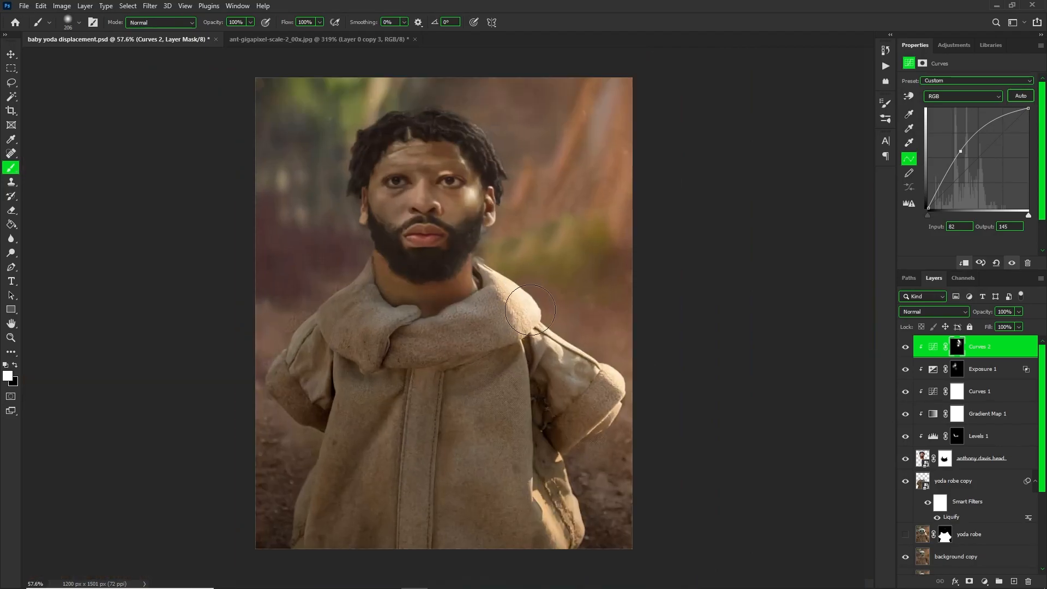
Mask out the excess highlight above the sunlit eye by painting black on the Curves 2 mask.
scroll(465, 209, up, 5)
click(10, 238)
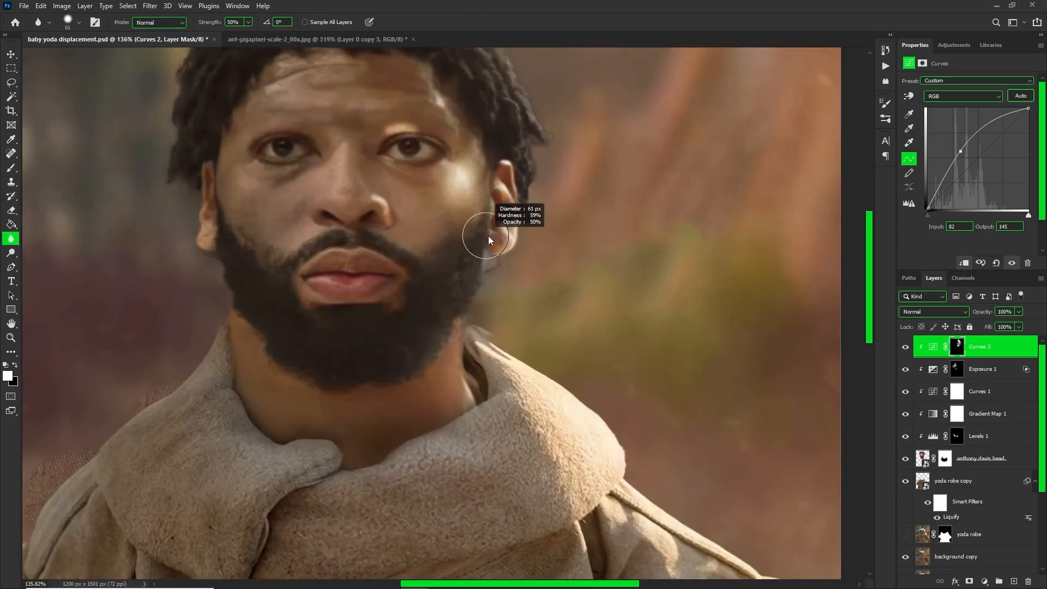
click(16, 173)
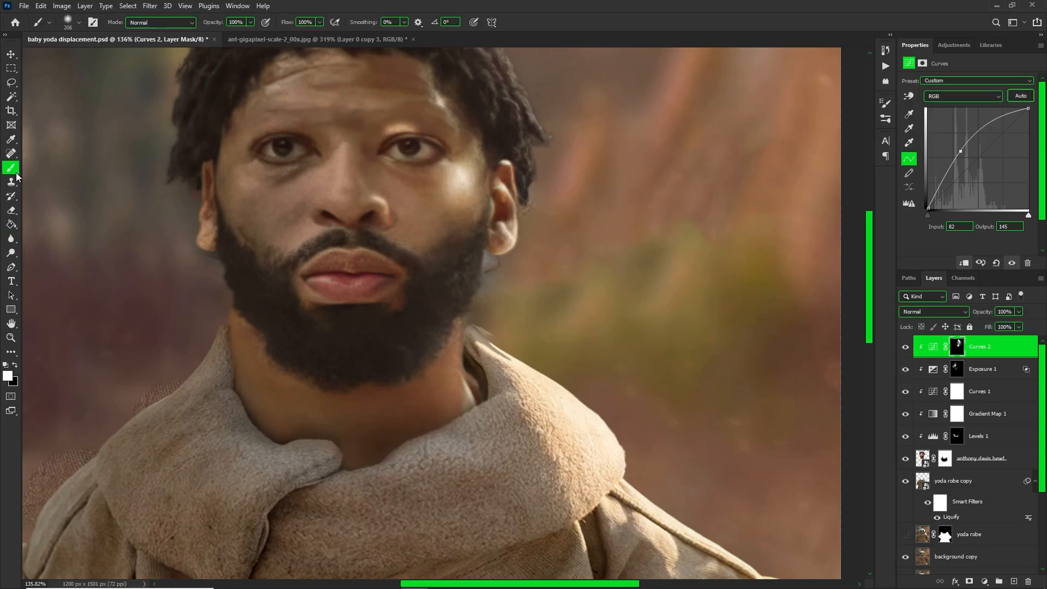
scroll(349, 215, up, 1)
key(x)
drag(453, 321, 393, 322)
drag(358, 165, 390, 153)
key(bracketright)
drag(457, 215, 440, 239)
key(ctrl+z)
Set the brush flow to 36%, tone down the sunlit cheek highlight and brighten the bridge of the nose.
click(319, 23)
drag(317, 34, 288, 35)
click(390, 278)
drag(467, 224, 440, 263)
key(x)
drag(387, 224, 330, 223)
mouse_move(339, 195)
mouse_down()
mouse_move(340, 232)
mouse_move(346, 199)
mouse_up()
key(x)
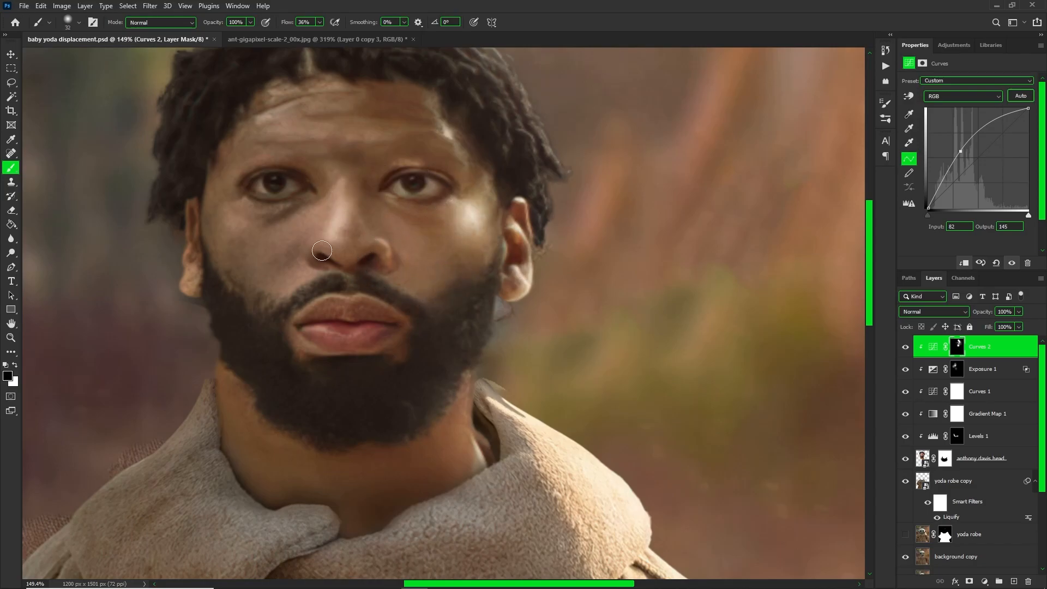
scroll(371, 205, down, 9)
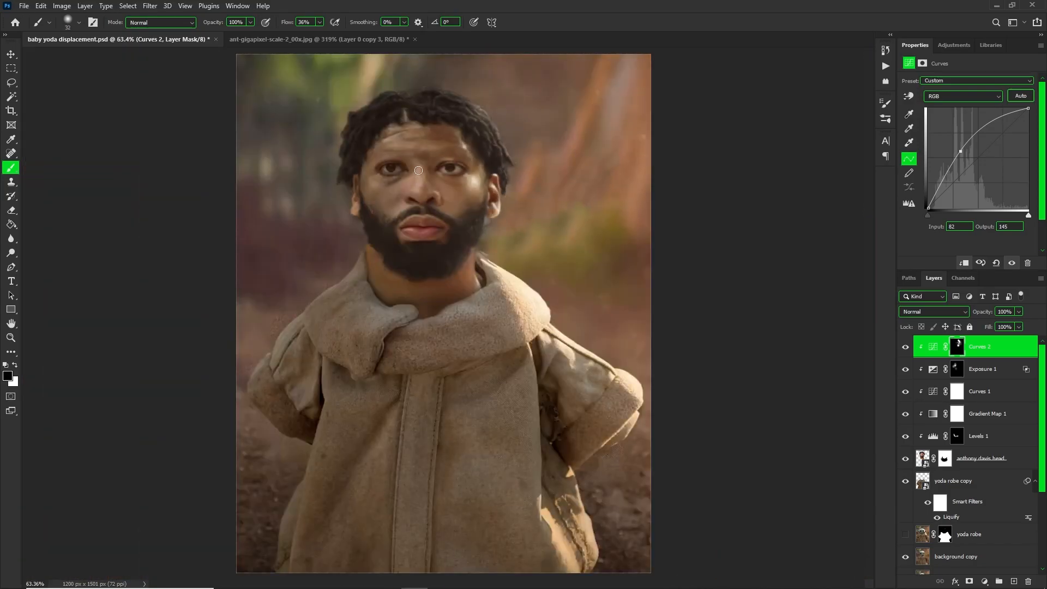
Add a Color Balance adjustment clipped to the head with midtones at red +19, green +3 and blue +3.
scroll(418, 173, down, 1)
click(933, 347)
click(985, 581)
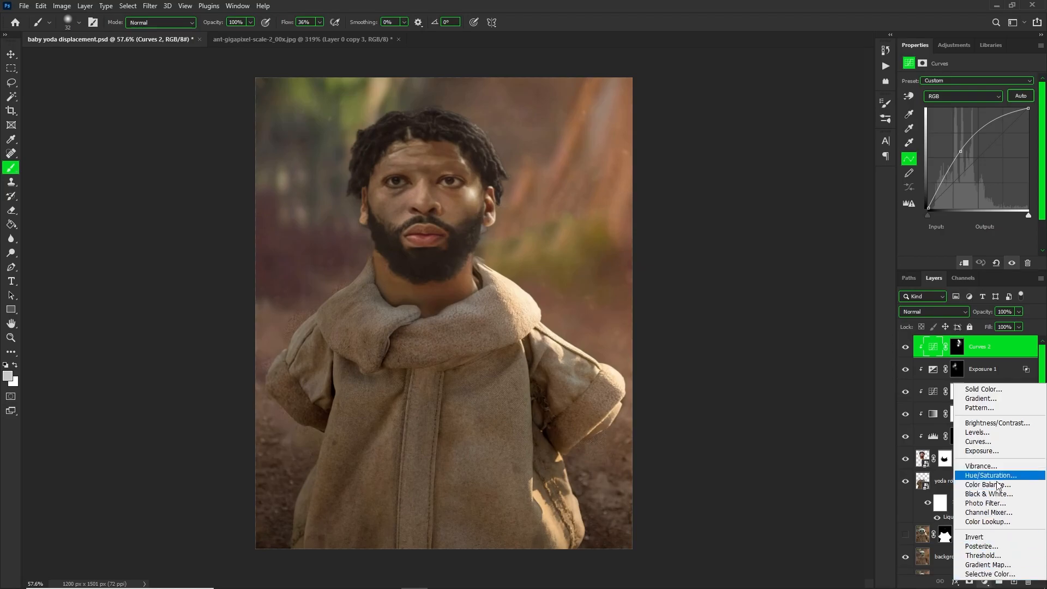
click(997, 484)
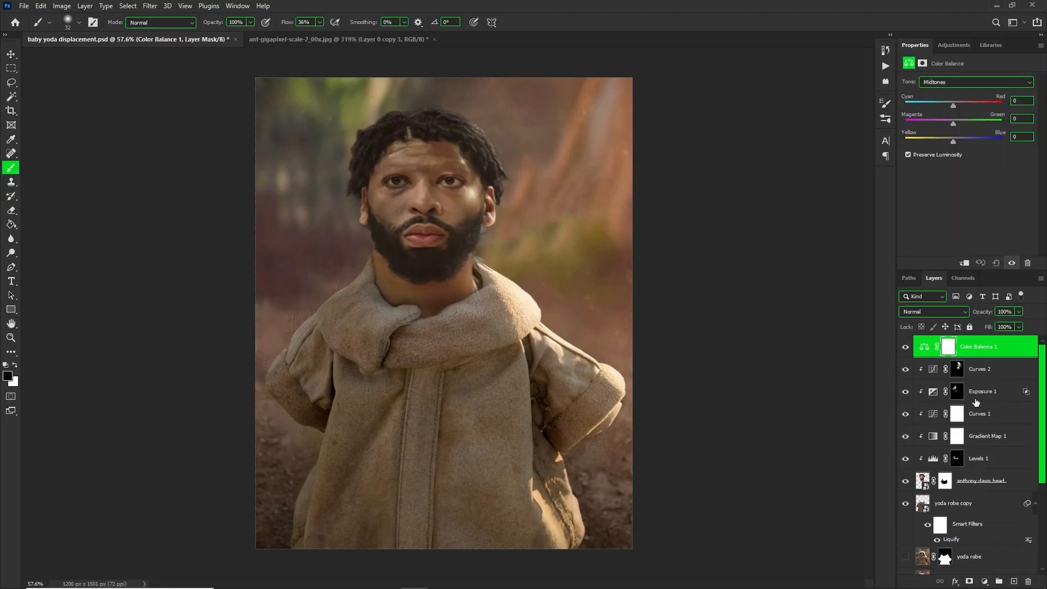
alt+click(974, 353)
drag(953, 141, 938, 141)
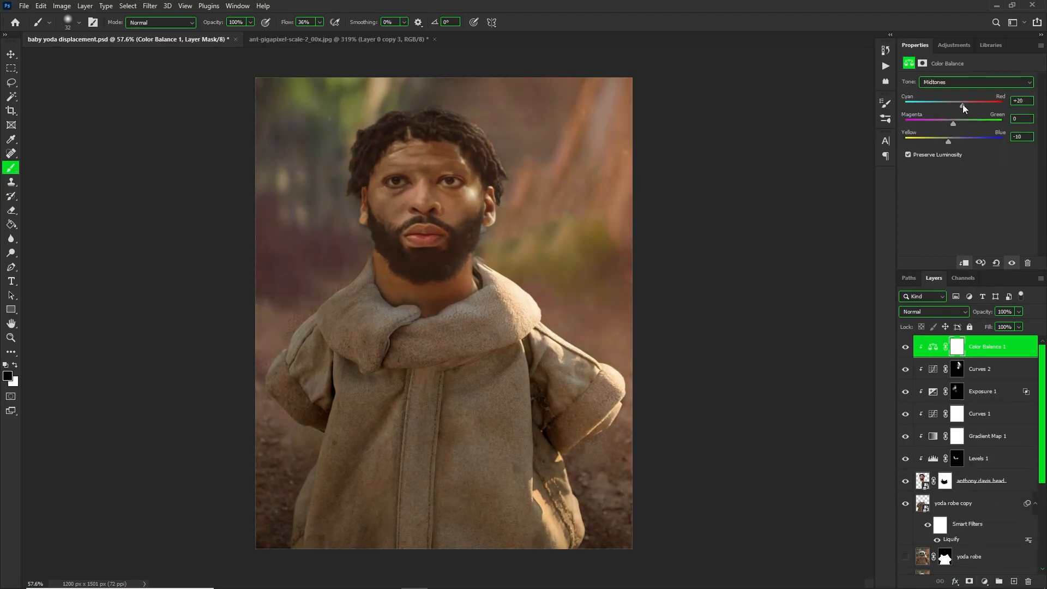
drag(963, 103, 962, 105)
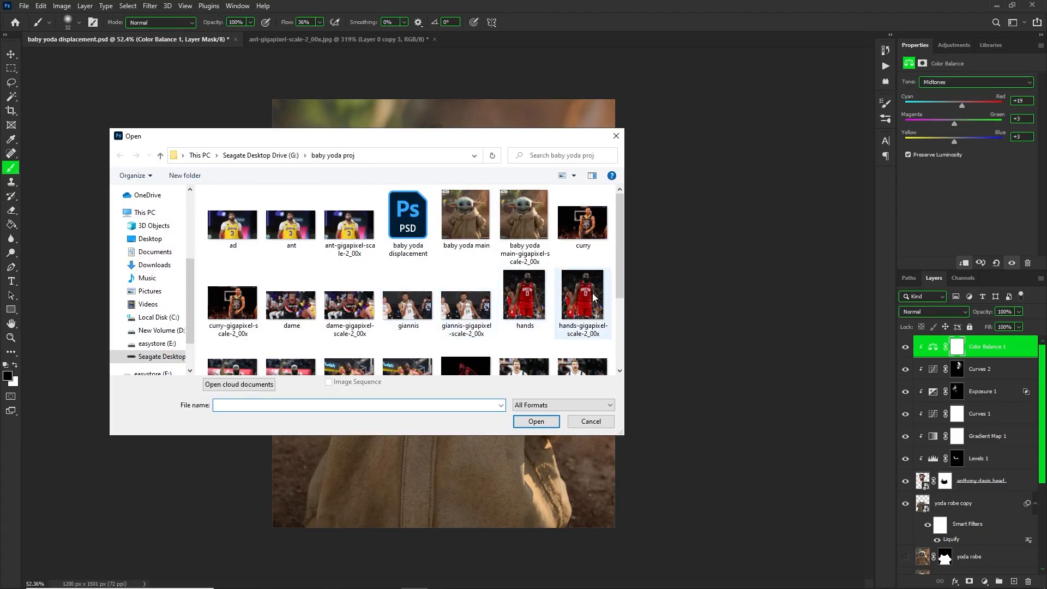
Open hands-gigapixel-scale-2_00x and start a Pen path along the upper edge of the wristbanded hand's thumb to the wrist.
double_click(582, 303)
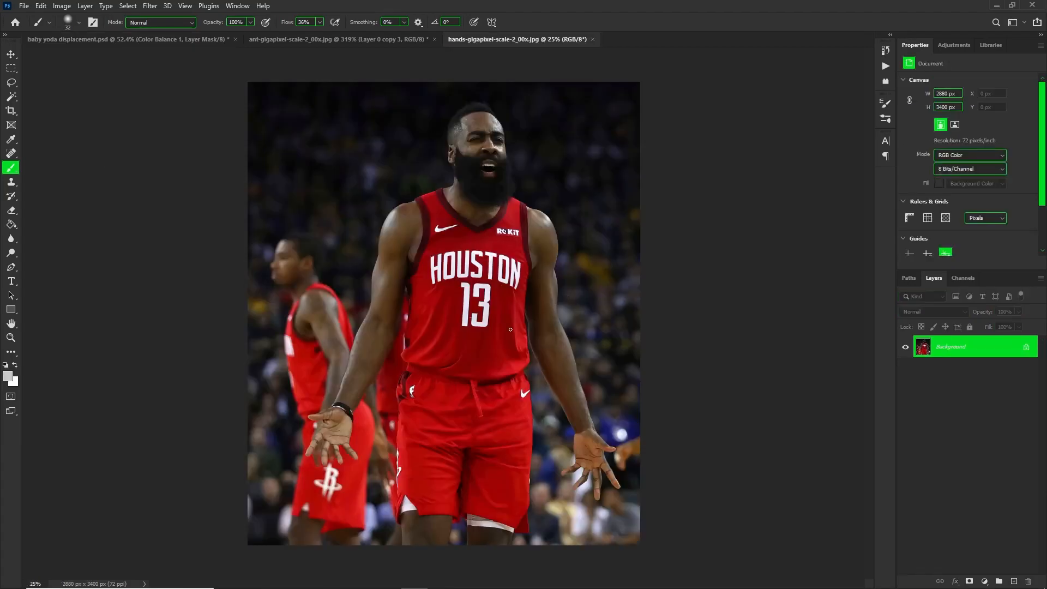
scroll(382, 453, up, 7)
click(12, 267)
scroll(268, 382, up, 6)
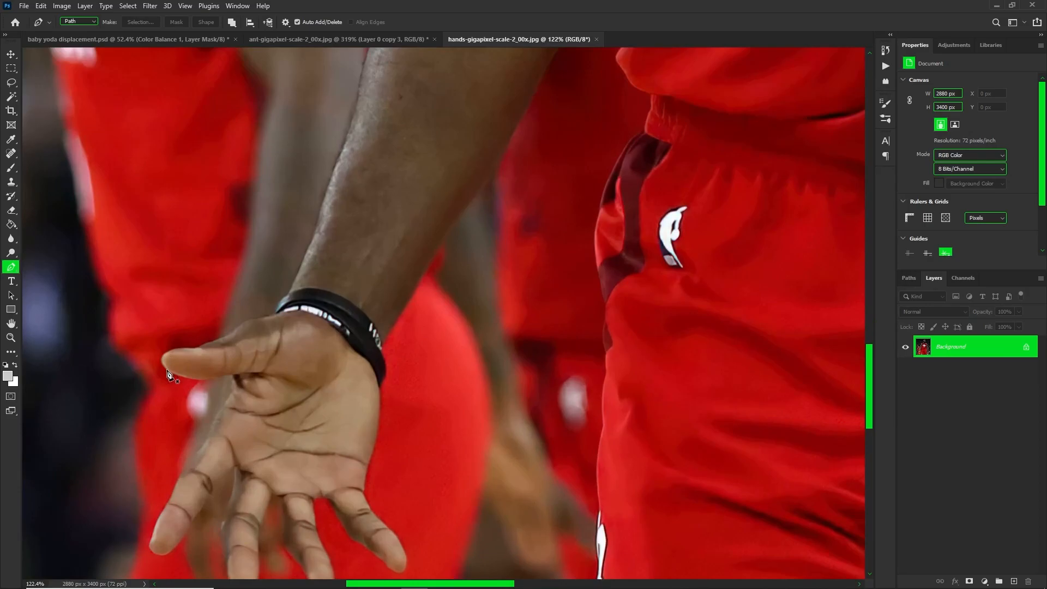
click(228, 336)
click(234, 333)
click(239, 328)
click(249, 321)
click(266, 317)
click(272, 316)
click(277, 314)
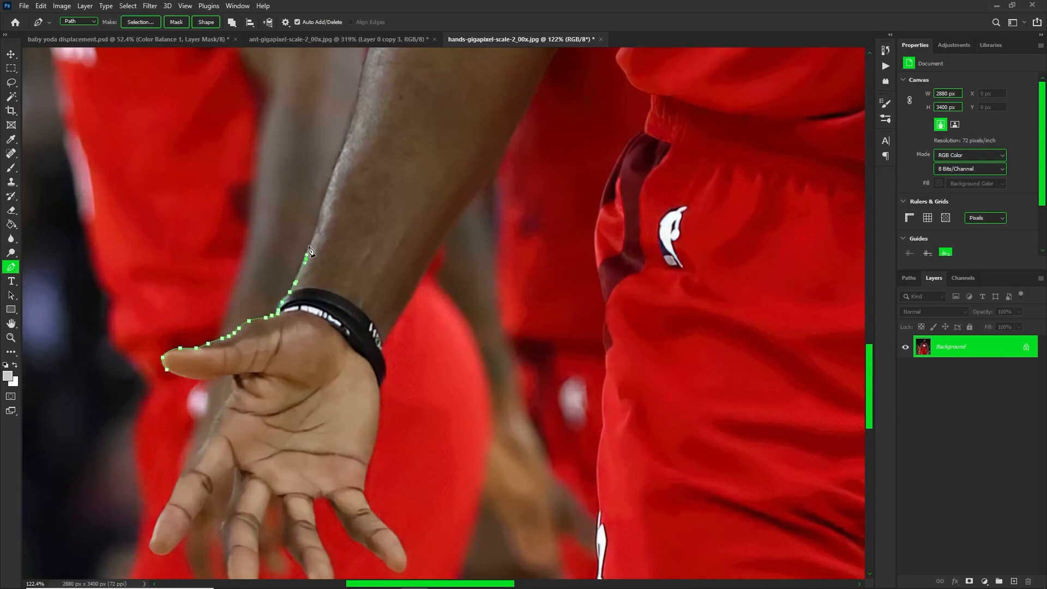
Continue the path up the forearm's outer edge, across the arm and down its inner edge to the wristband.
click(328, 184)
click(333, 175)
click(336, 165)
click(524, 110)
click(492, 172)
click(448, 231)
click(439, 251)
click(430, 266)
click(428, 272)
click(424, 279)
click(421, 285)
key(ctrl+z)
click(413, 291)
click(404, 304)
click(396, 315)
click(386, 334)
click(382, 342)
click(381, 353)
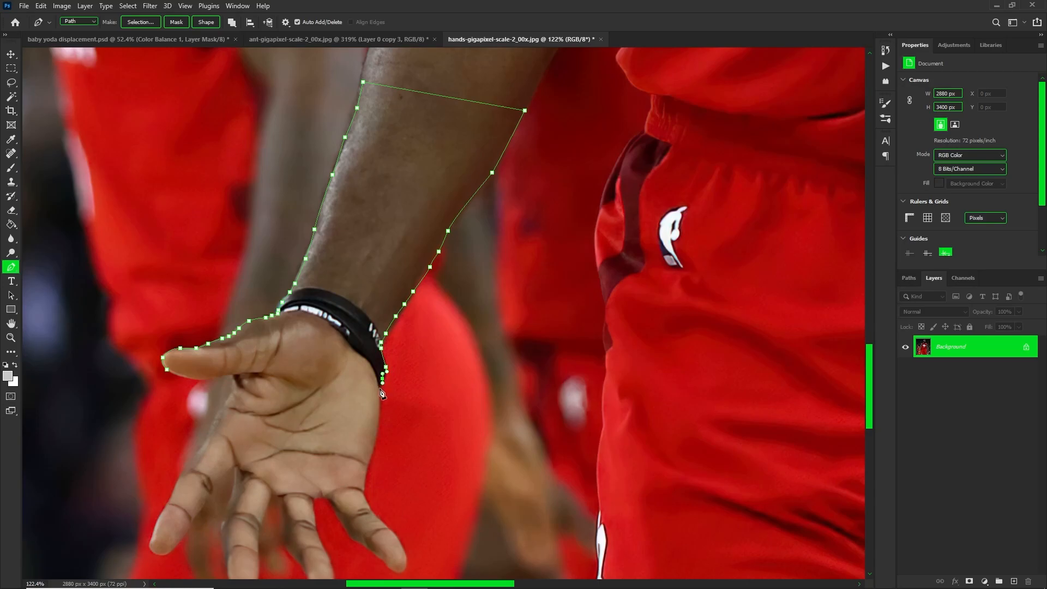
Extend the path down the outer side of the palm and around the little finger to the next finger gap.
scroll(373, 514, up, 2)
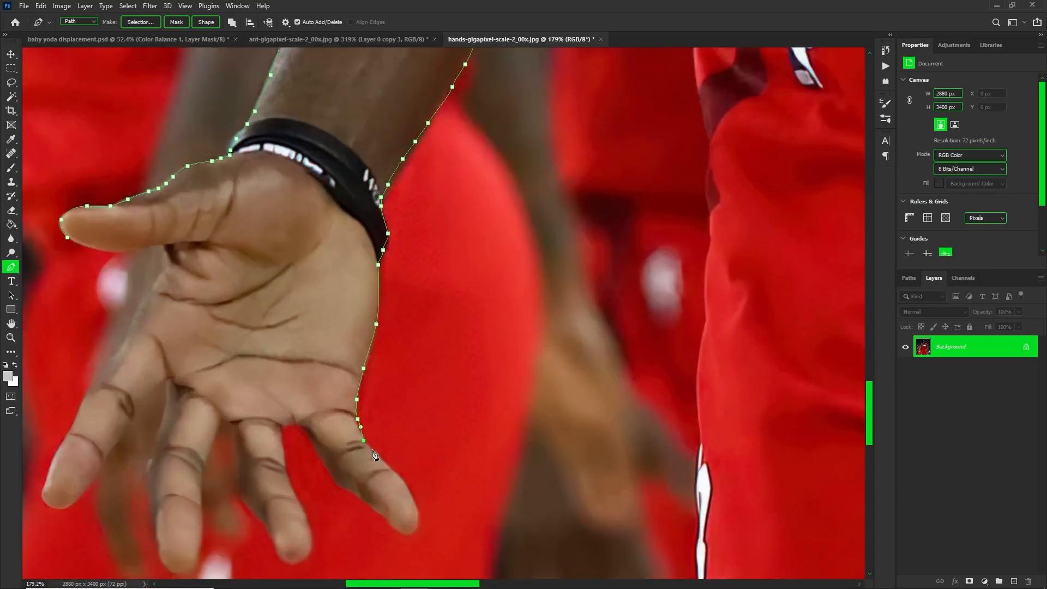
click(377, 508)
click(373, 505)
click(369, 503)
click(364, 501)
click(360, 497)
click(301, 427)
click(297, 426)
click(287, 425)
click(281, 426)
Trace the path around the ring finger, down one side, around the tip and back up to the palm.
click(286, 450)
click(285, 457)
click(285, 468)
click(304, 512)
click(311, 532)
click(312, 539)
click(312, 545)
click(313, 549)
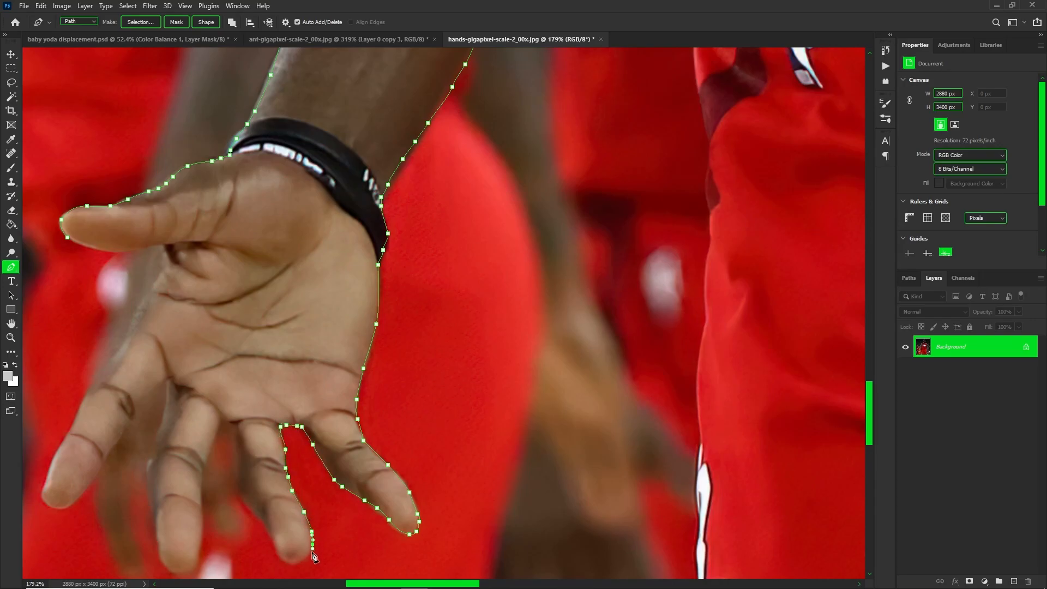
click(241, 484)
click(238, 472)
click(237, 456)
click(237, 448)
click(237, 438)
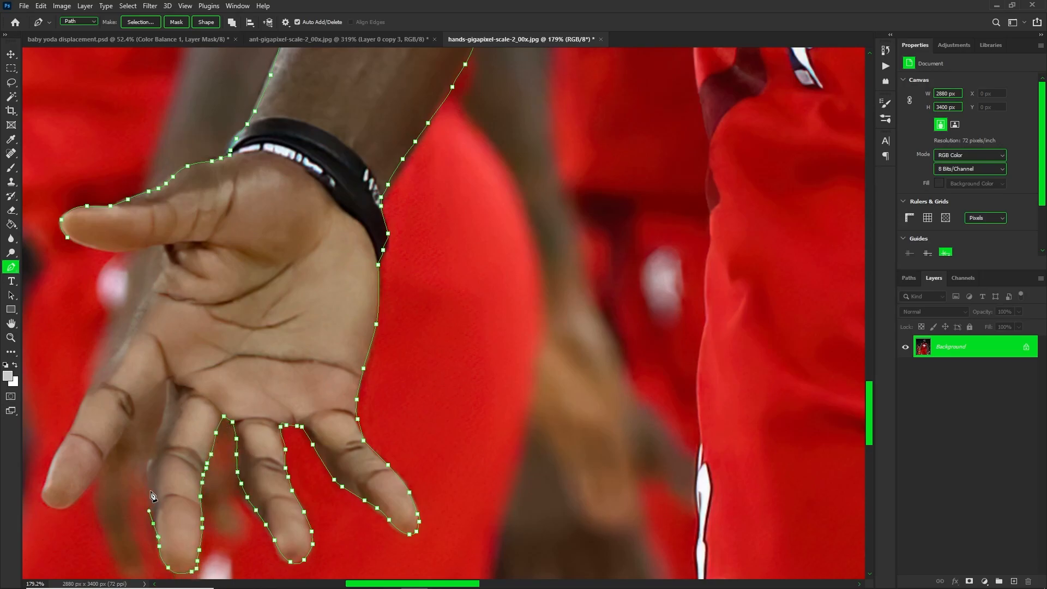
Trace the path along the middle finger's outer side, then down the inner side of the index finger to its tip.
click(161, 433)
click(164, 422)
click(165, 407)
click(169, 378)
click(157, 390)
click(153, 393)
click(146, 400)
click(101, 472)
click(93, 481)
click(87, 488)
click(74, 501)
Follow the index finger's outer edge, the palm and the thumb's underside, closing the path at the thumb tip.
click(89, 388)
click(98, 375)
click(112, 360)
click(122, 347)
click(132, 331)
click(137, 316)
click(146, 298)
click(162, 269)
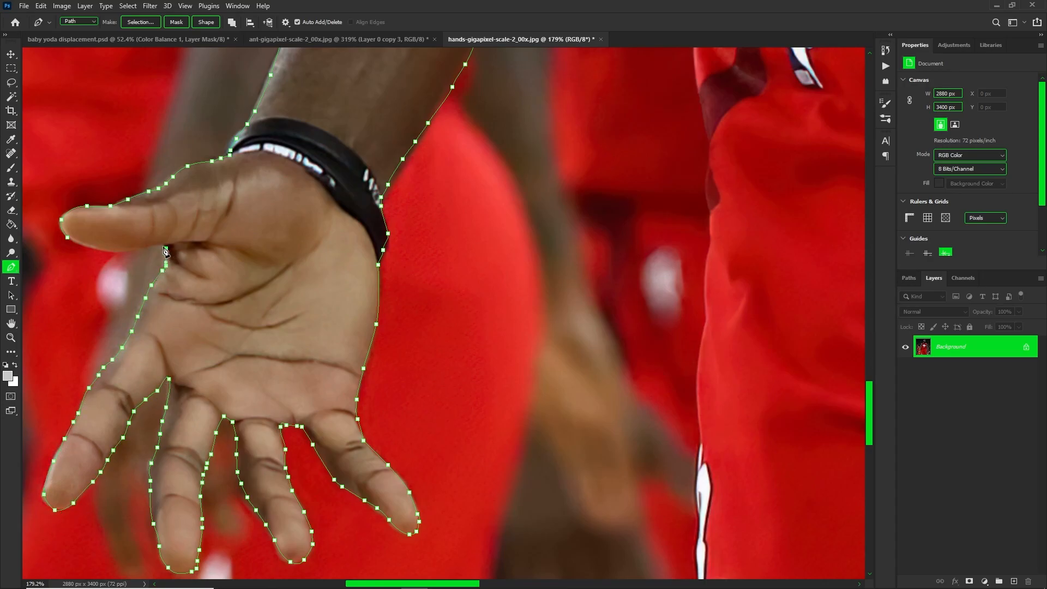
click(123, 252)
key(ctrl+z)
click(99, 250)
click(84, 246)
click(67, 237)
Convert the hand path into a selection and copy the selected hand and forearm to a new layer.
scroll(194, 234, down, 8)
right_click(255, 197)
click(310, 244)
click(579, 155)
key(ctrl+j)
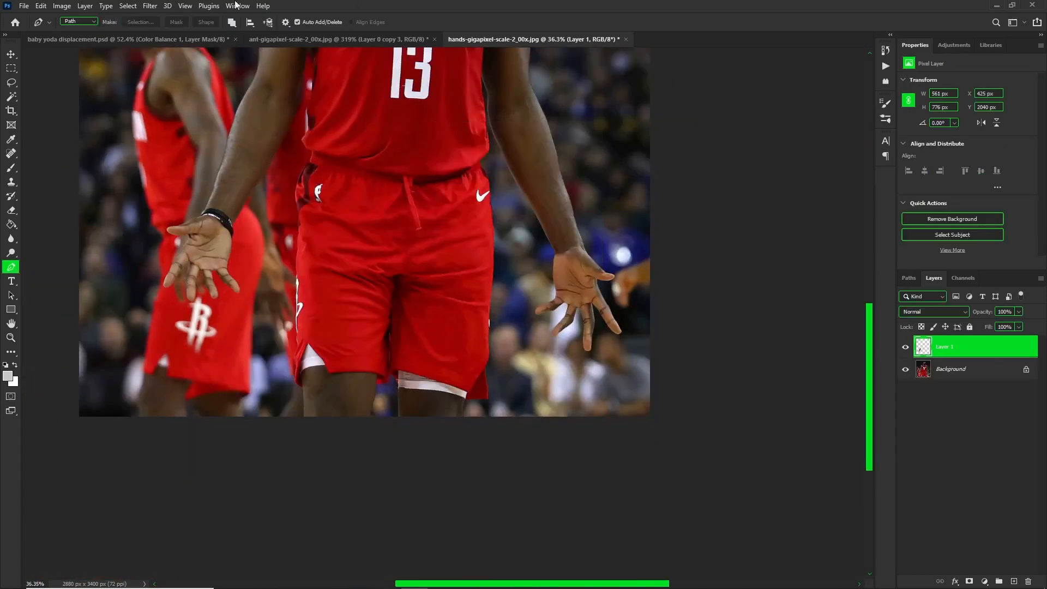
Hide the Background layer and copy the cut-out hand into baby yoda displacement.psd, ready for transforming.
click(905, 369)
key(ctrl+c)
click(48, 42)
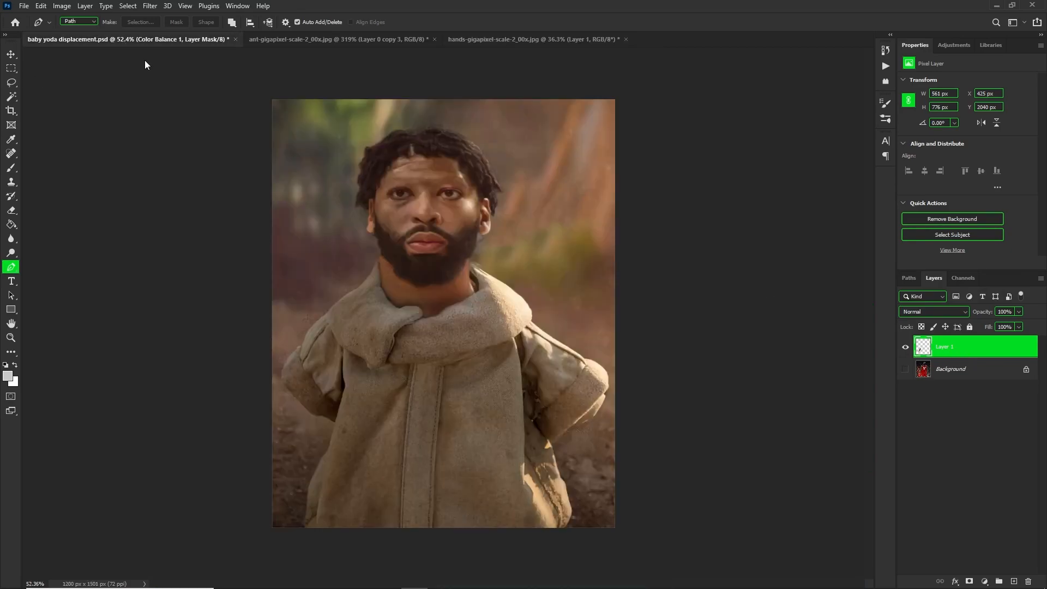
key(ctrl+v)
key(ctrl+t)
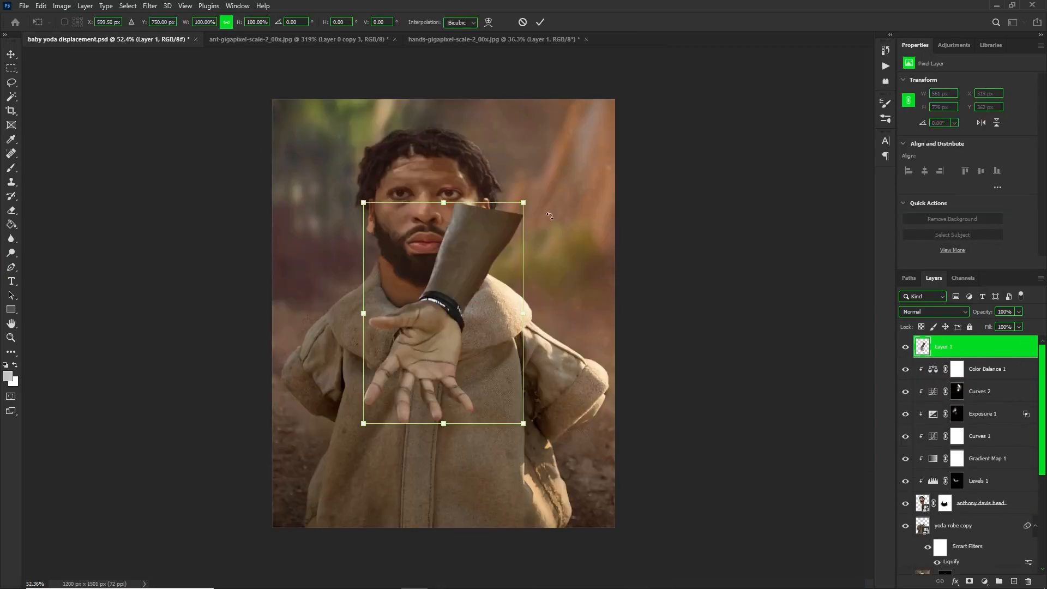
Scale down and rotate the pasted hand, placing it at the end of the robe's shaded sleeve.
drag(523, 202, 426, 337)
drag(391, 386, 461, 437)
scroll(295, 413, up, 4)
drag(349, 432, 292, 443)
drag(449, 396, 451, 425)
drag(333, 435, 367, 389)
drag(437, 428, 330, 463)
key(Return)
Place the hand layer beneath the yoda robe copy layer and shift the hand so its wrist tucks into the sleeve.
drag(990, 349, 990, 515)
scroll(284, 425, down, 3)
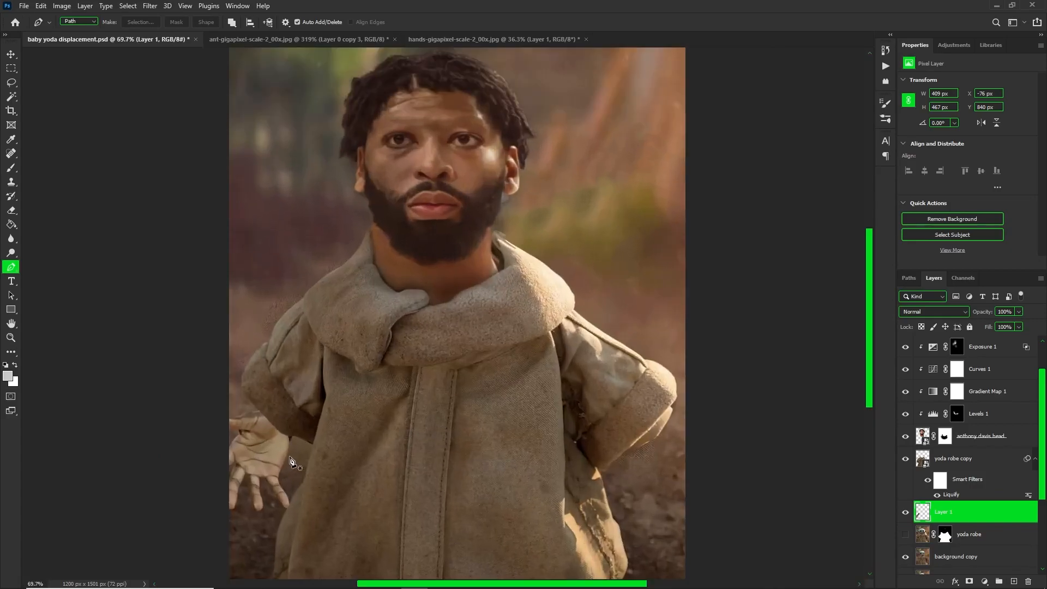
key(v)
drag(262, 470, 240, 436)
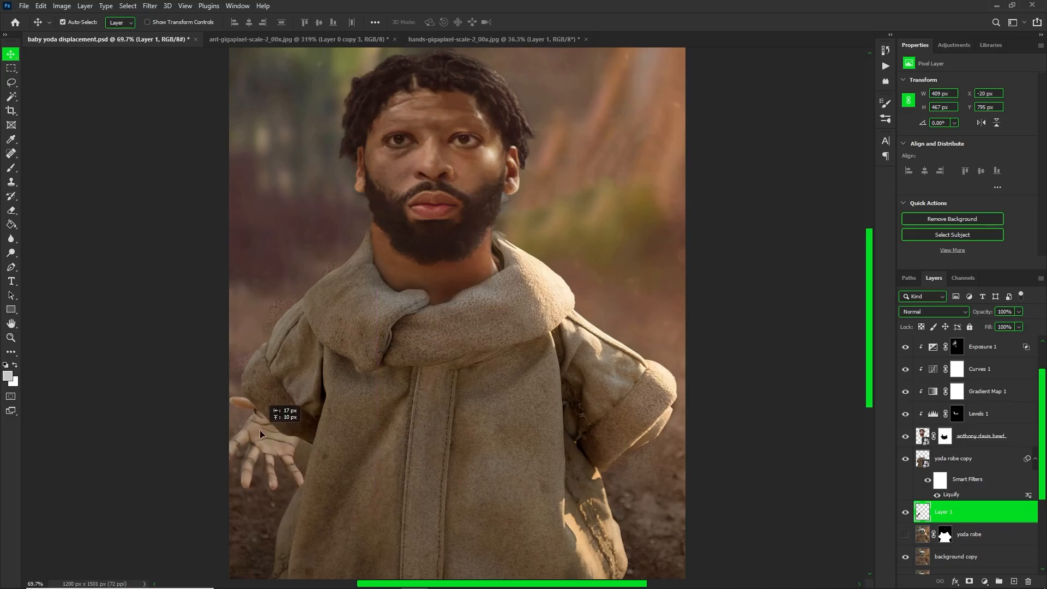
Add a Selective Color adjustment clipped to the hand with Reds at cyan +11, yellow -3 and black -4.
click(985, 581)
click(960, 573)
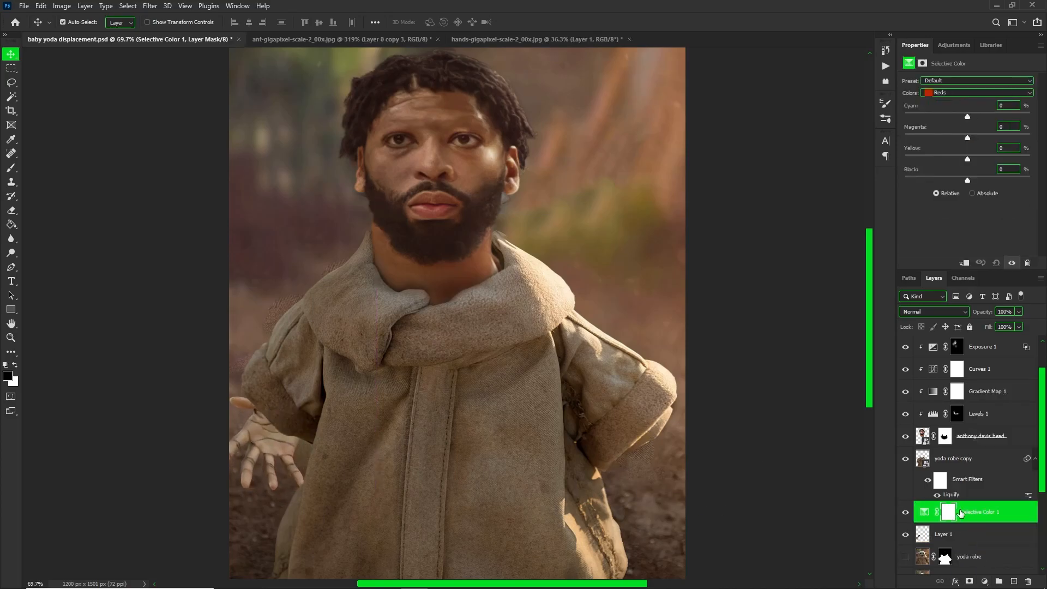
alt+click(973, 518)
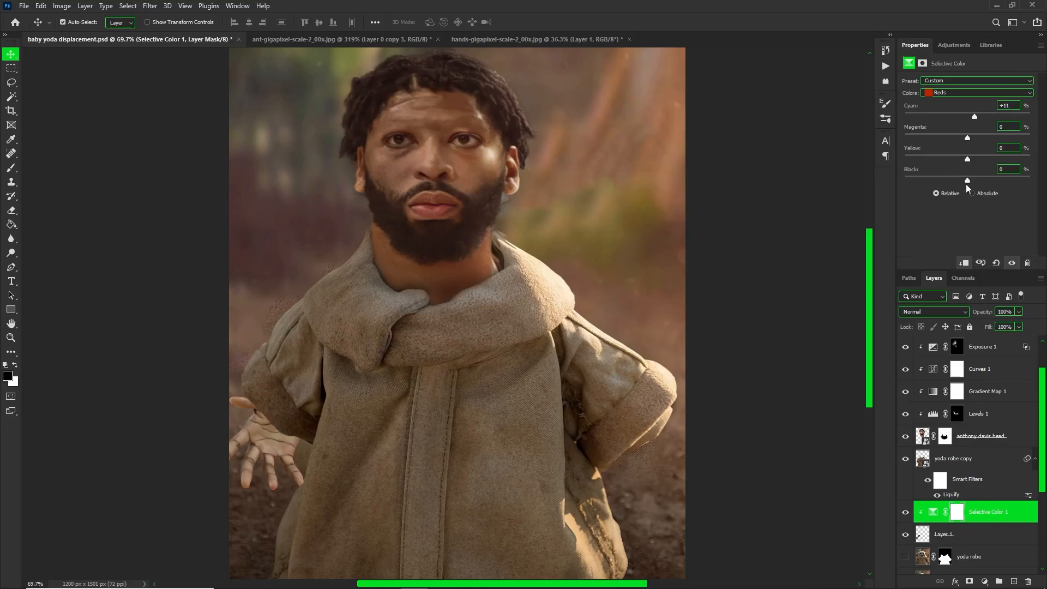
drag(958, 180, 982, 135)
Add a Black & White adjustment above the Selective Color layer and clip it to the hand.
click(984, 581)
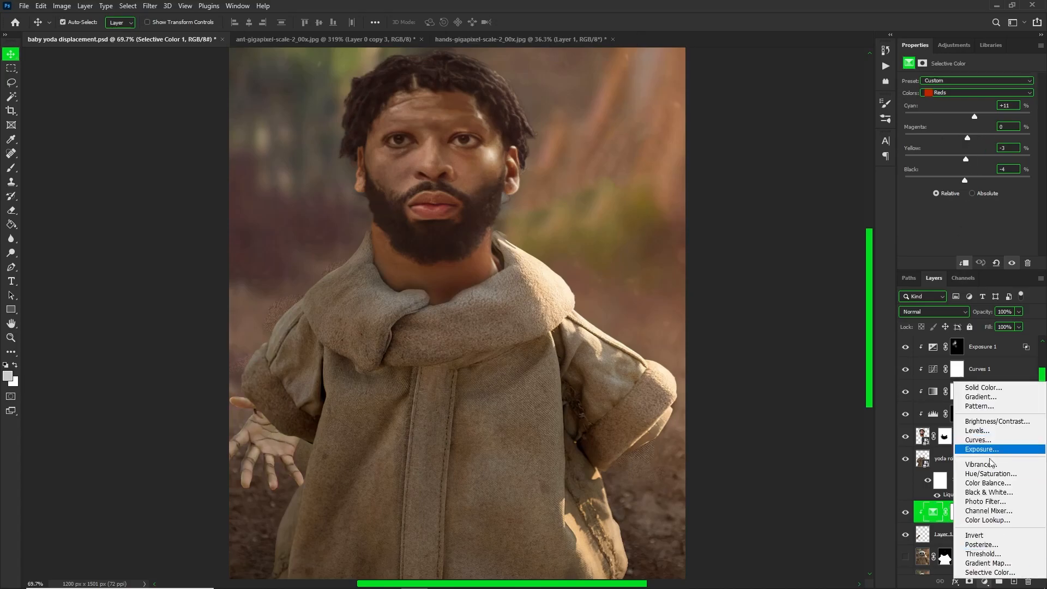
click(982, 495)
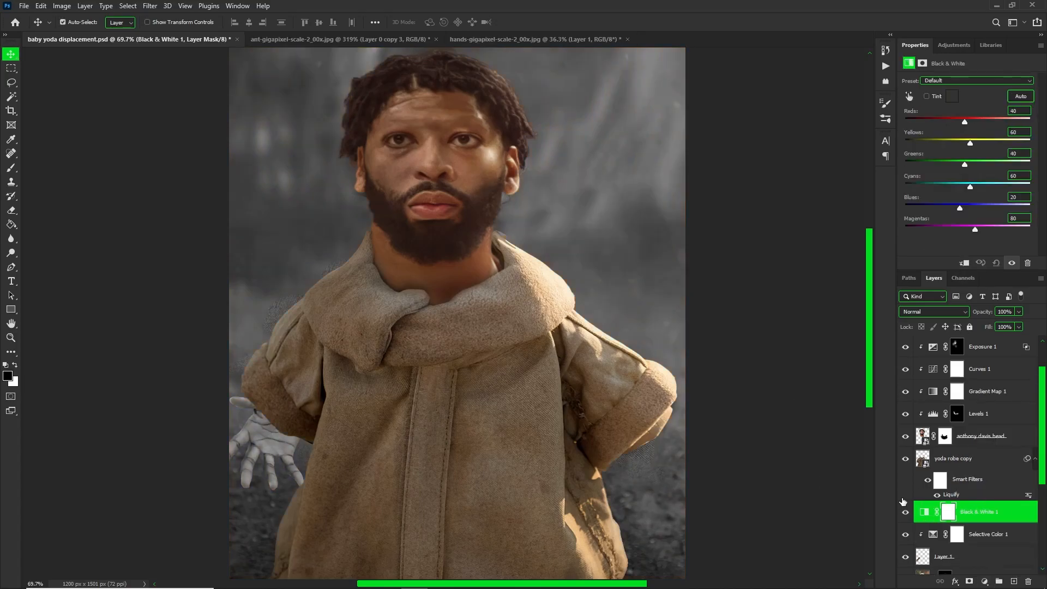
alt+click(986, 522)
right_click(994, 513)
click(987, 524)
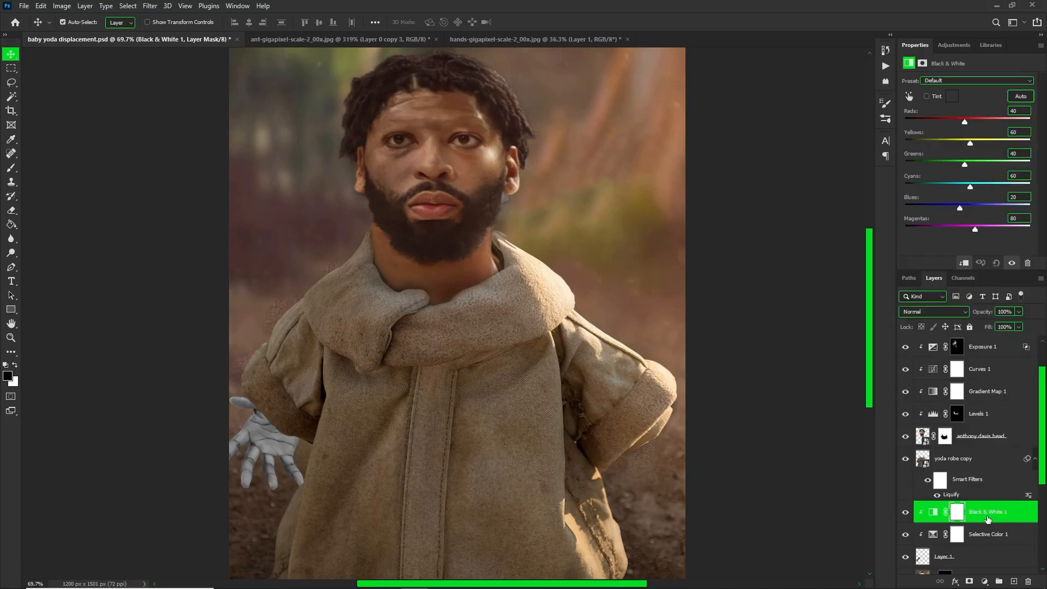
Set the Black & White layer to Luminosity blending, raise its reds to 102 and lower its yellows.
click(934, 312)
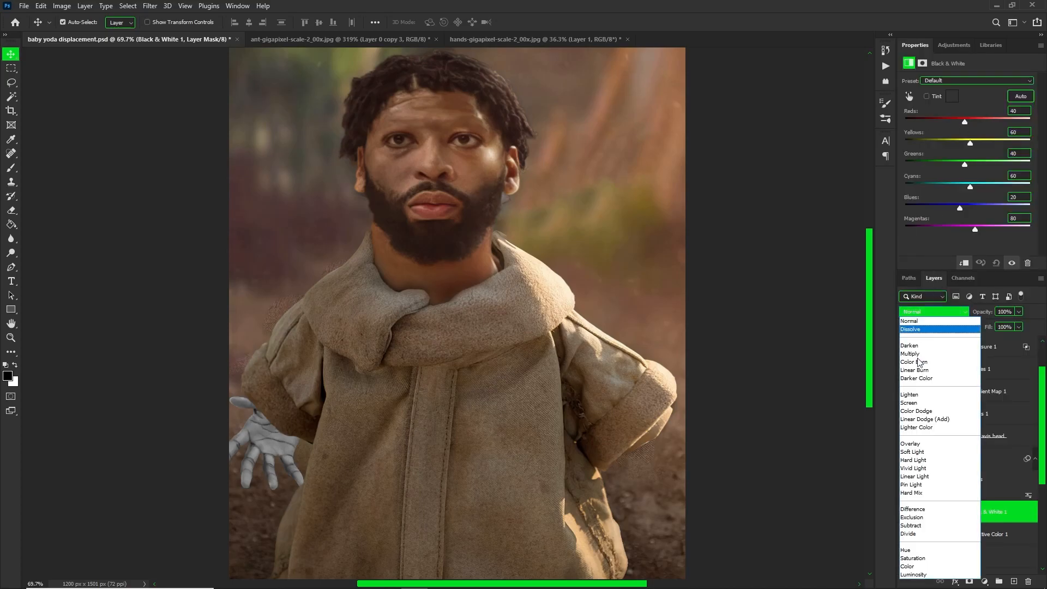
click(922, 566)
drag(965, 122, 949, 143)
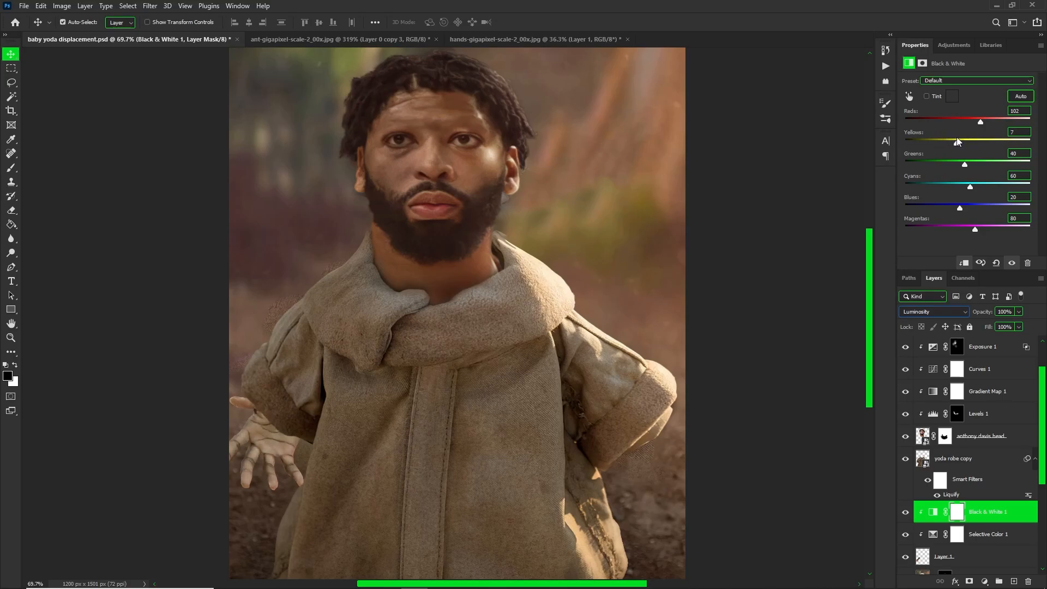
Duplicate the head's Gradient Map adjustment onto the hand's clipped layers and set the copy's fill to 23%.
click(988, 387)
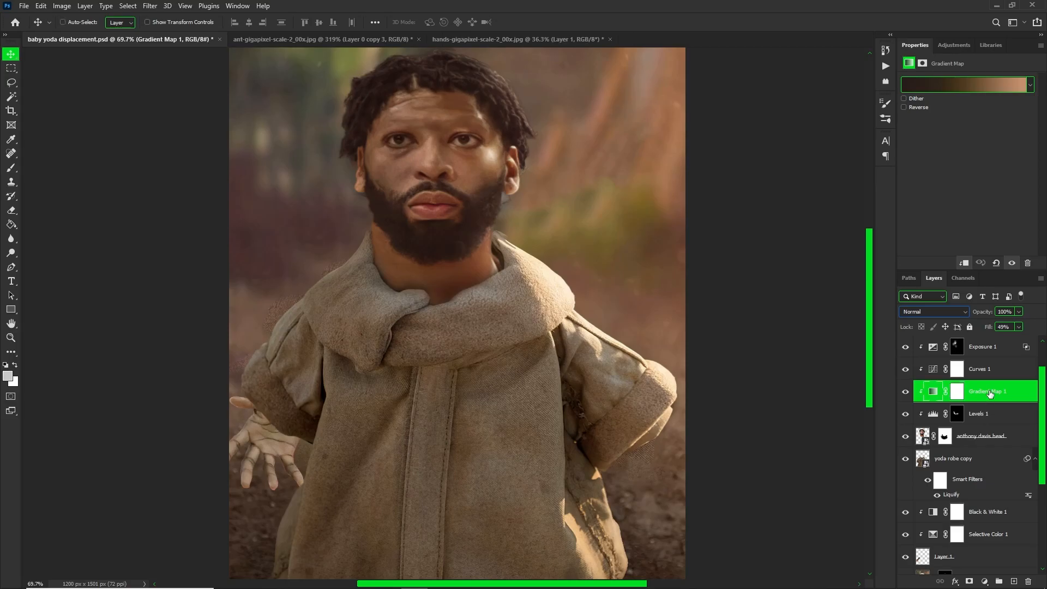
drag(987, 394, 990, 518)
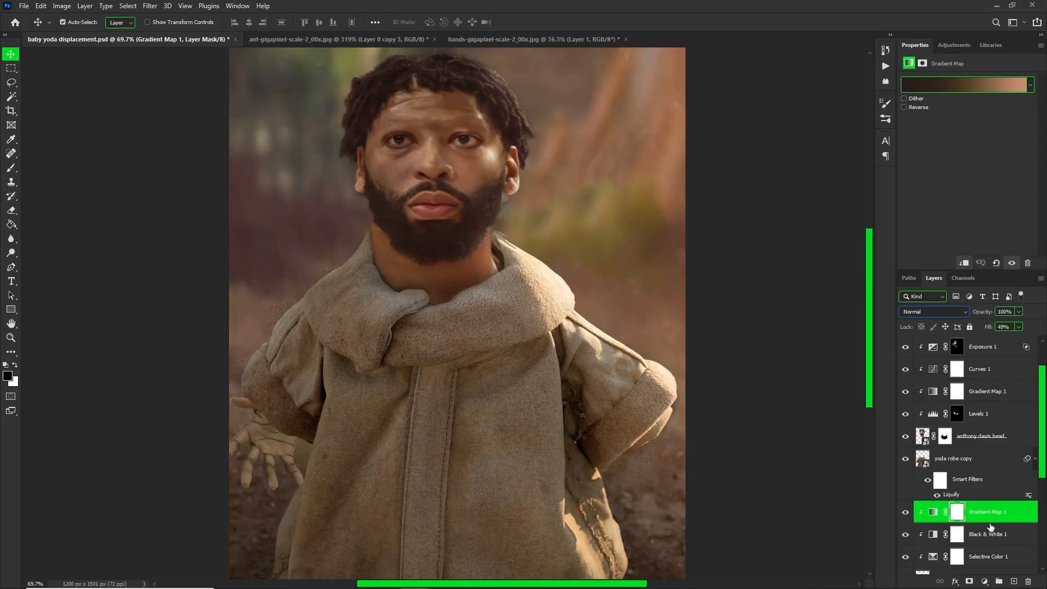
drag(1020, 327, 1000, 342)
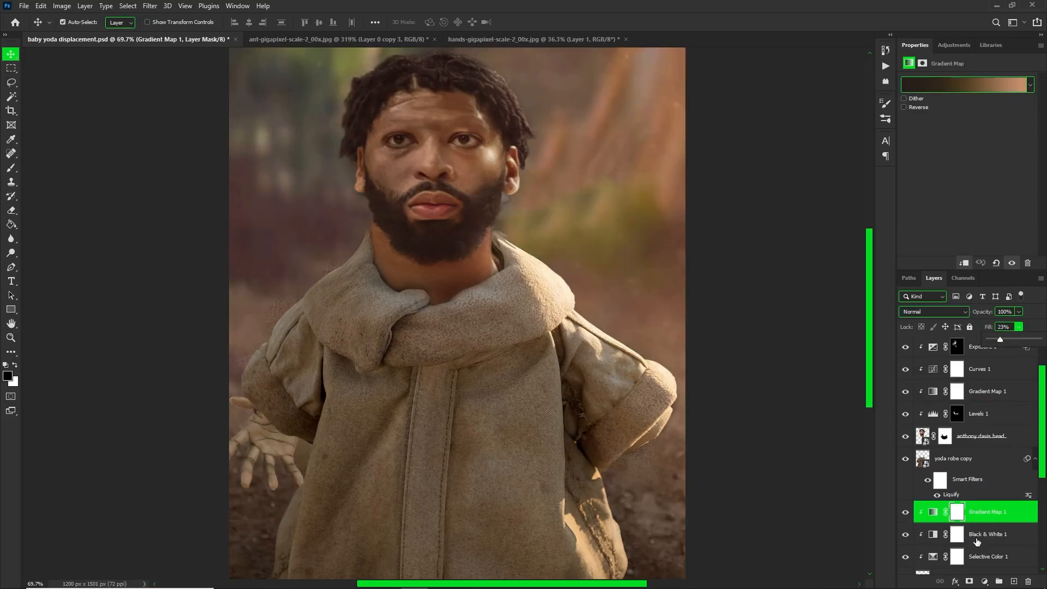
Add a Hue/Saturation adjustment clipped to the hand with hue -5 and saturation +27.
click(984, 582)
click(977, 484)
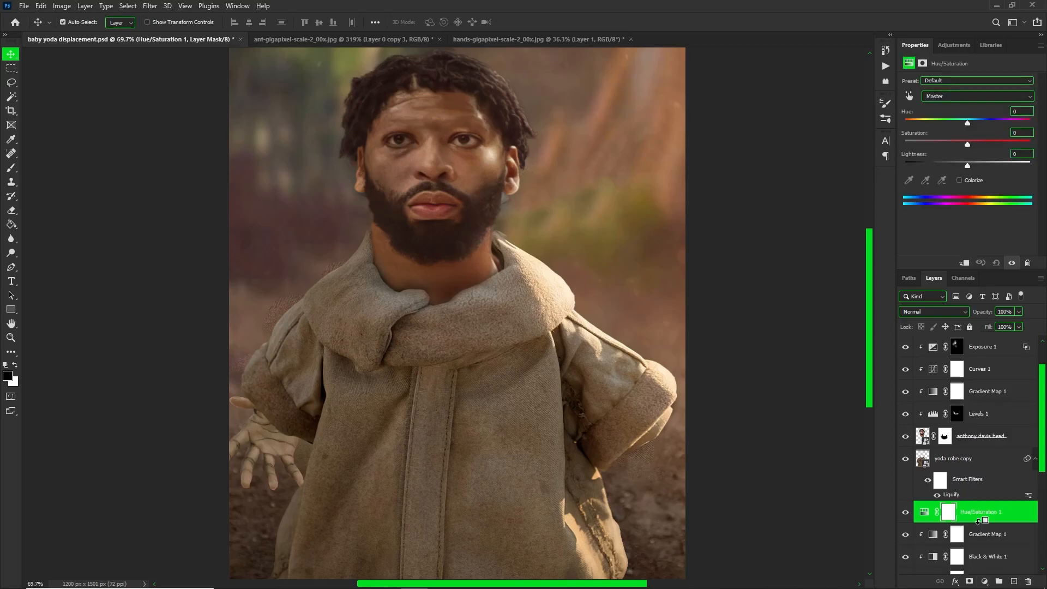
drag(966, 124, 970, 121)
scroll(375, 398, down, 1)
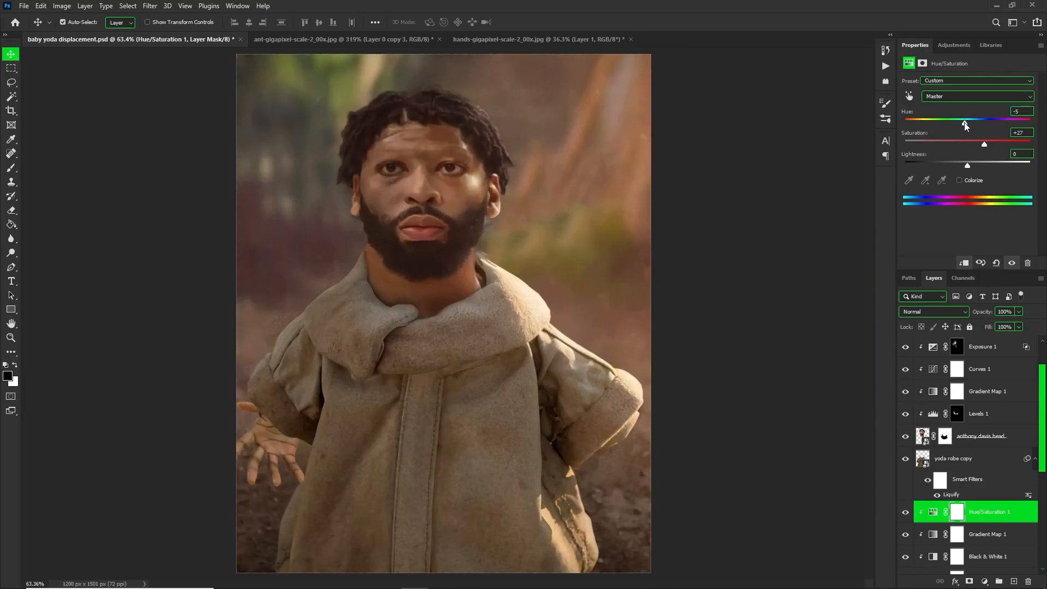
scroll(410, 307, down, 7)
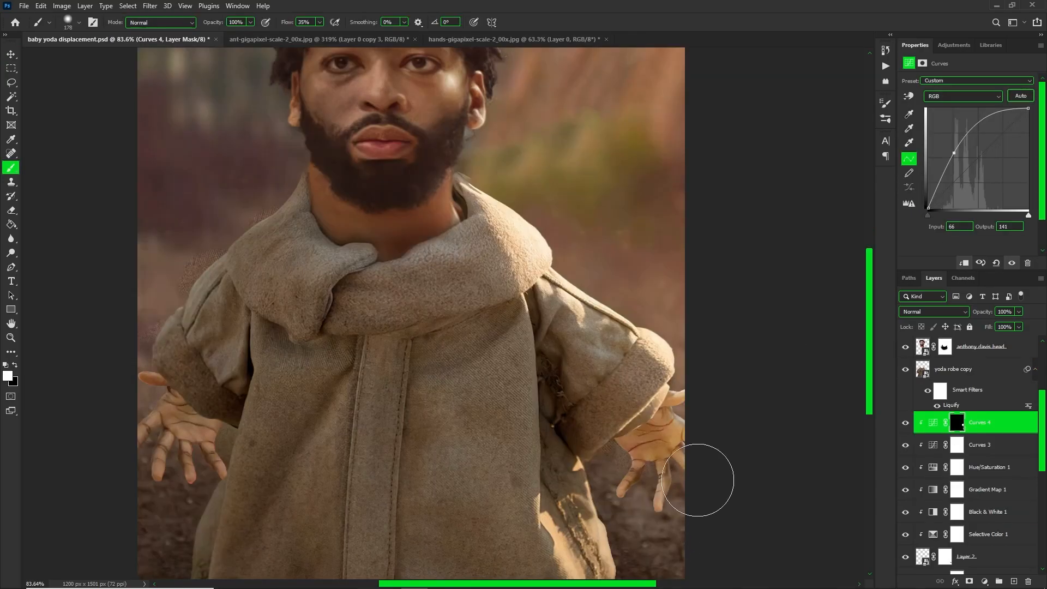
Reduce the fill of the Curves 4 highlight layer on the sunlit hand to 67%.
scroll(702, 479, down, 3)
drag(1019, 329, 1005, 345)
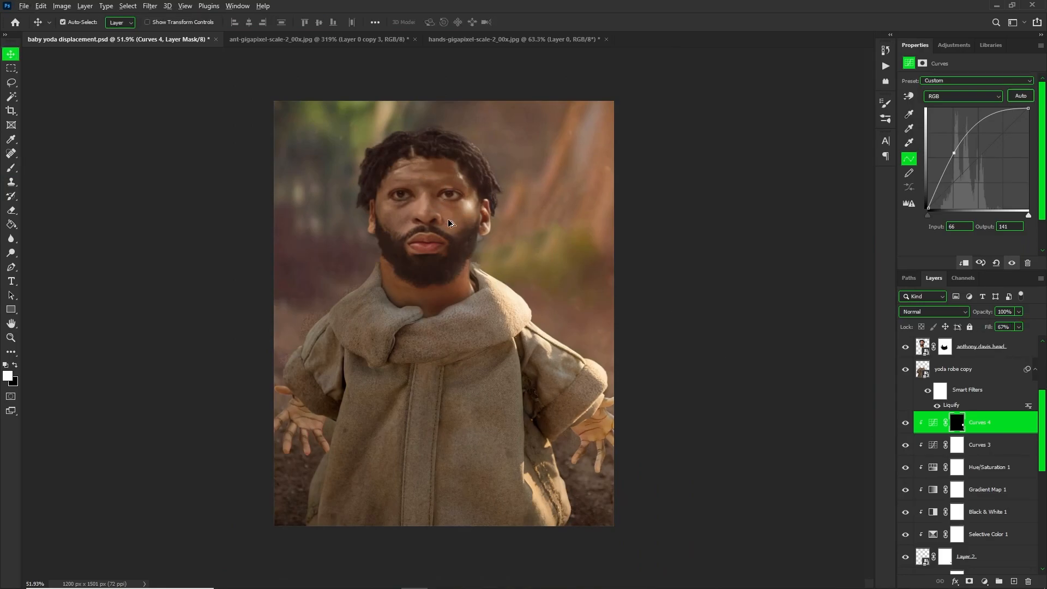
scroll(460, 235, up, 2)
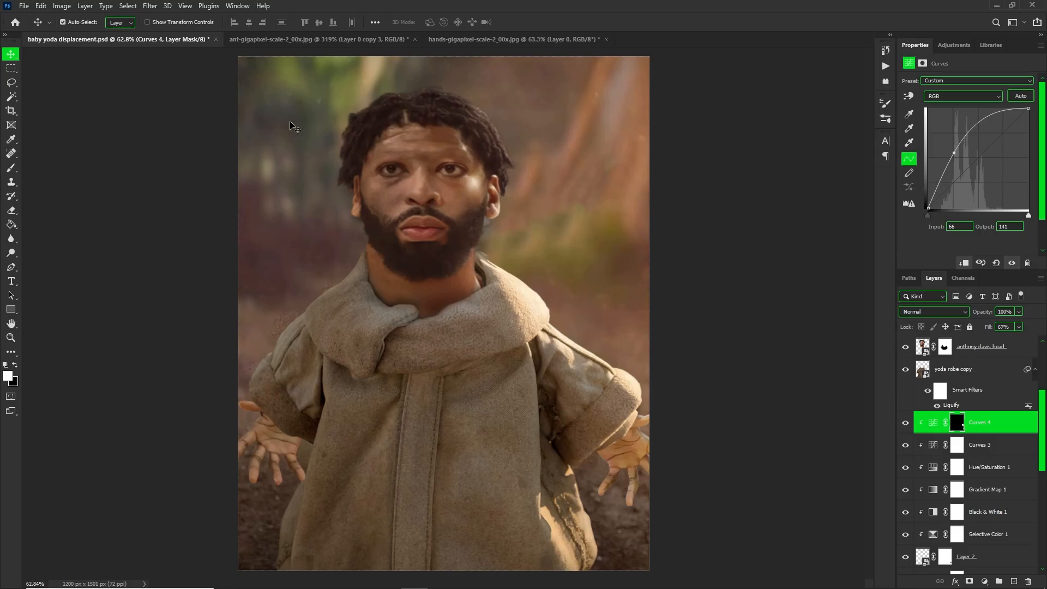
Find and open the lakers logo lakers.png image from the Seagate Desktop Drive.
click(26, 7)
click(35, 28)
click(168, 358)
scroll(259, 293, down, 15)
scroll(256, 295, down, 5)
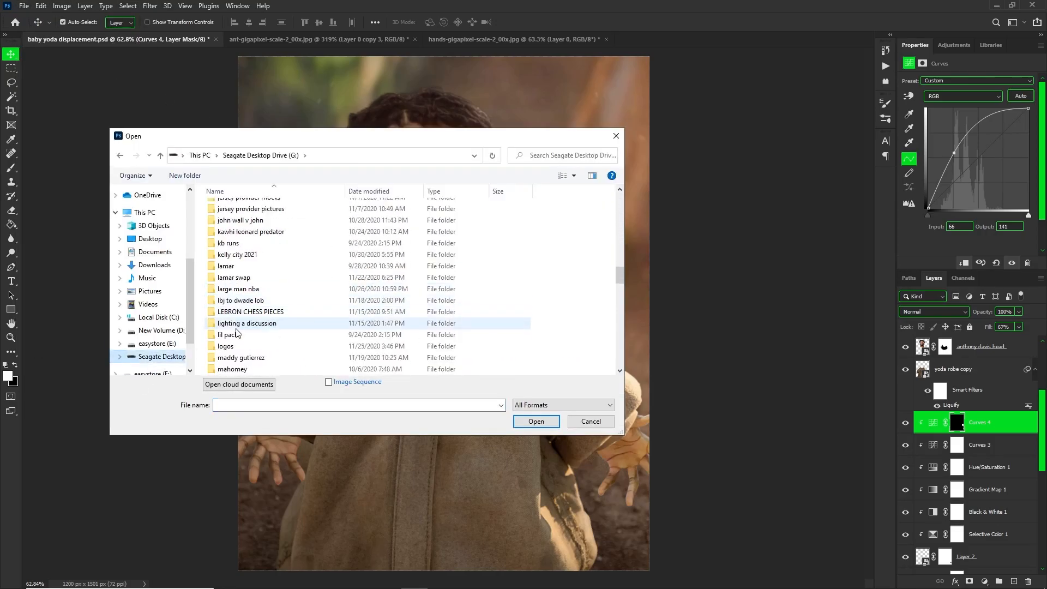
double_click(256, 299)
click(260, 405)
text(laker)
key(Down)
key(Down)
key(Return)
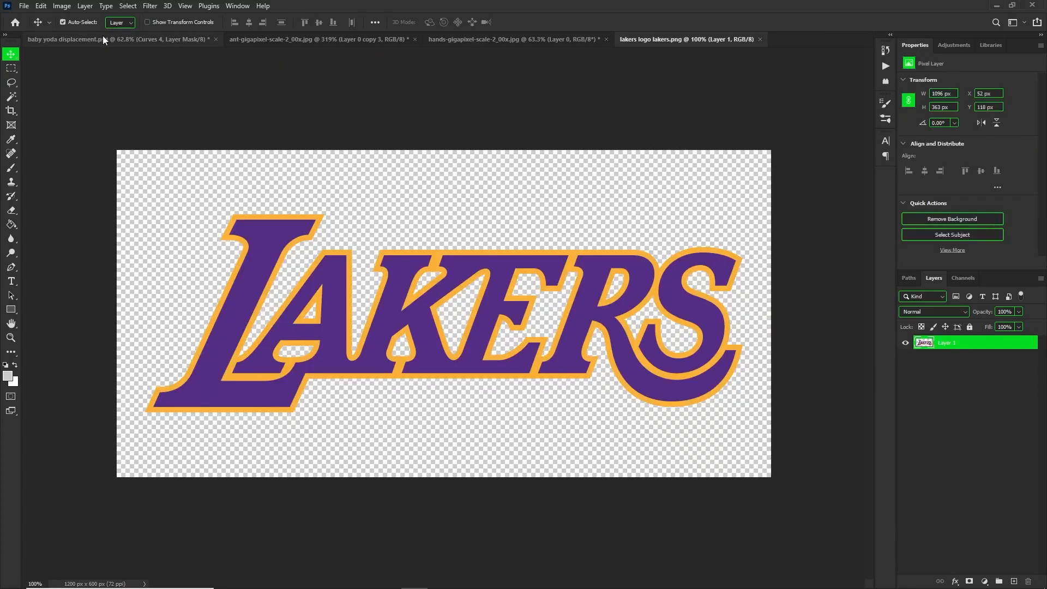
Paste the Lakers logo above the head's Color Balance layer, scale it to 51.41% and position it across the robe's chest.
click(127, 41)
click(986, 355)
key(ctrl+v)
key(ctrl+t)
drag(528, 302, 529, 336)
drag(634, 348, 501, 407)
drag(469, 408, 470, 407)
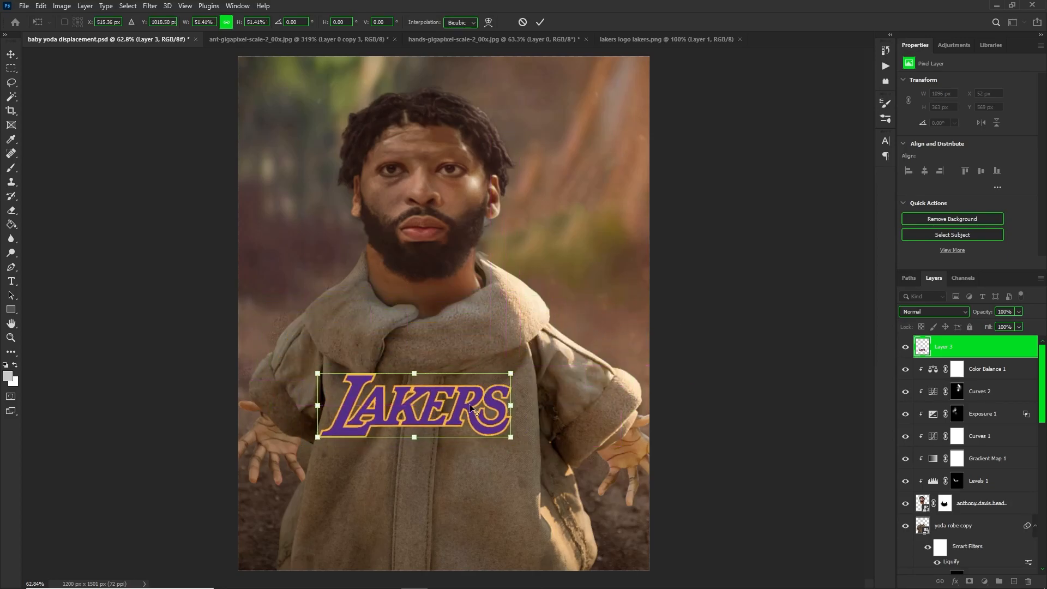
key(Return)
Convert the Lakers logo layer to a smart object.
scroll(471, 407, up, 2)
right_click(962, 345)
click(889, 279)
Apply the Displace filter to the Lakers logo with a displacement map so it follows the robe's fabric.
click(150, 5)
mouse_move(184, 160)
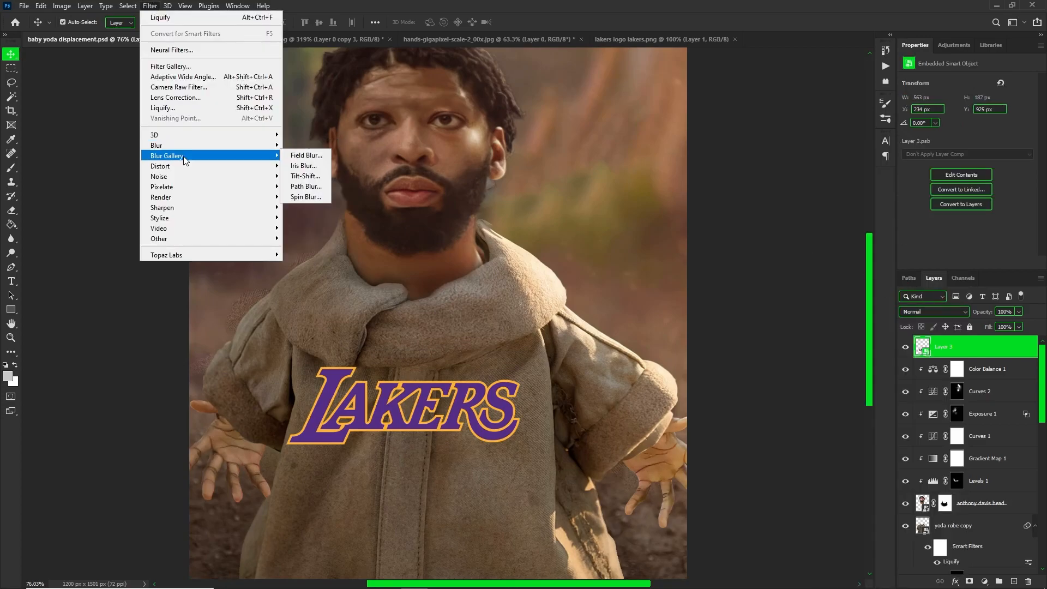
click(305, 166)
click(581, 177)
scroll(146, 288, up, 2)
click(155, 206)
double_click(271, 210)
scroll(415, 434, up, 8)
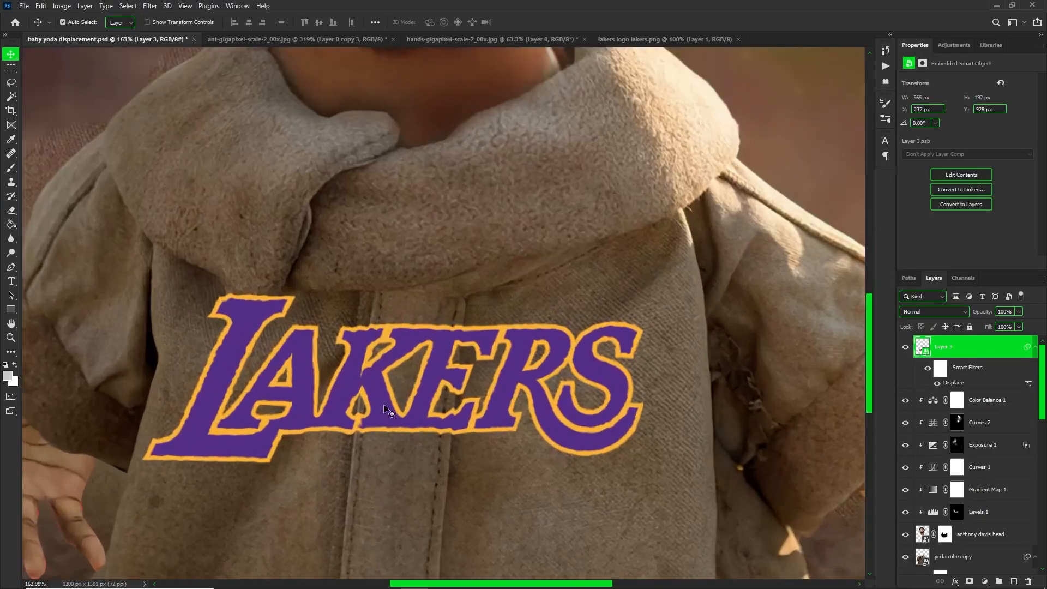
scroll(386, 409, down, 6)
scroll(393, 414, up, 1)
Add a Channel Mixer adjustment clipped to the yoda robe copy layer and set it to Monochrome.
click(654, 458)
click(985, 581)
click(976, 516)
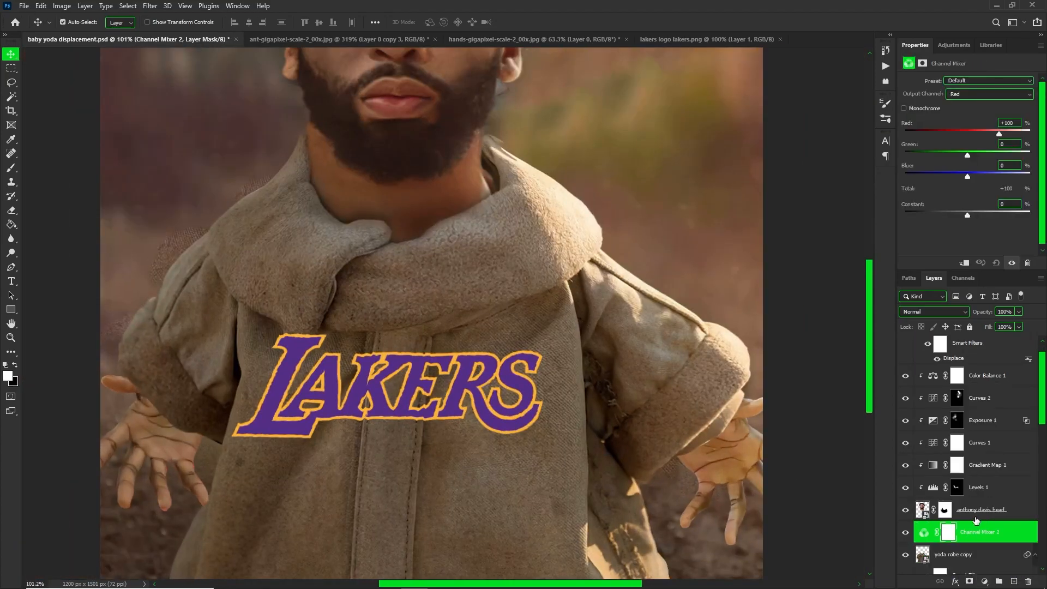
alt+click(970, 490)
click(909, 108)
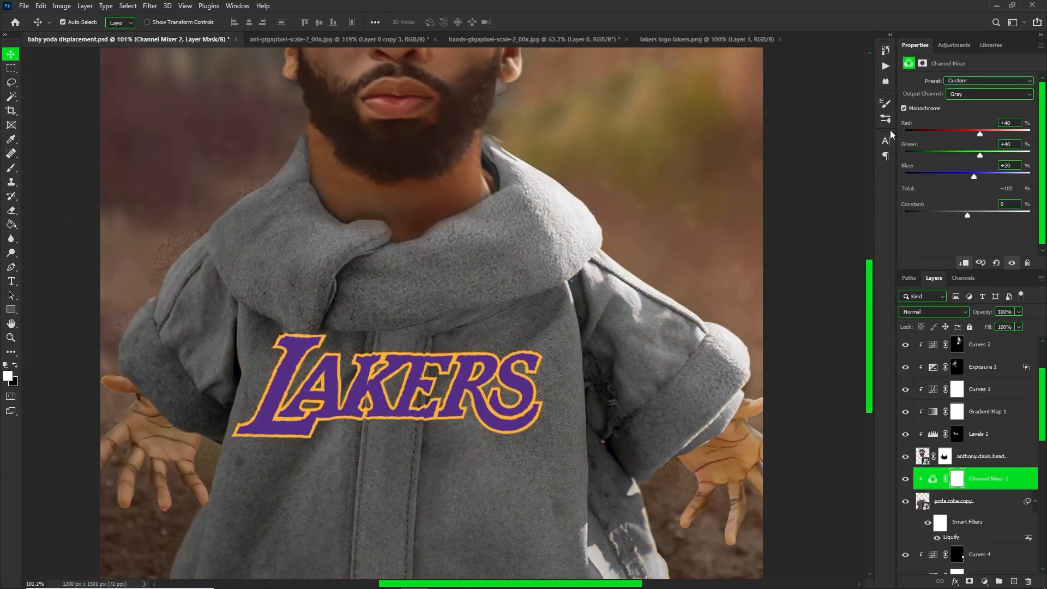
Add a Gradient Map adjustment above Channel Mixer 2 and clip it to the yoda robe copy layer.
scroll(392, 312, down, 2)
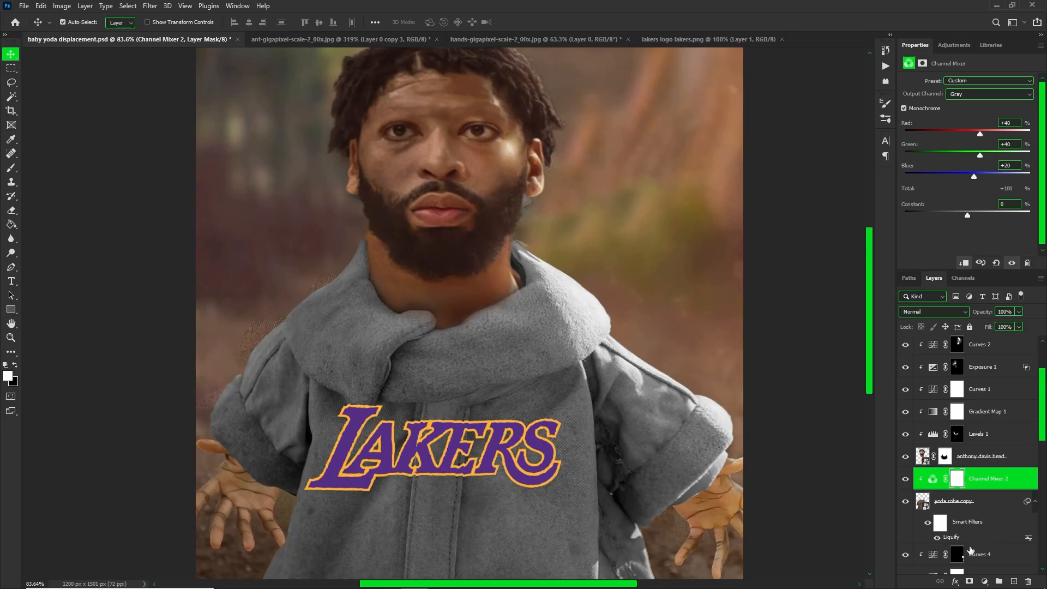
click(984, 582)
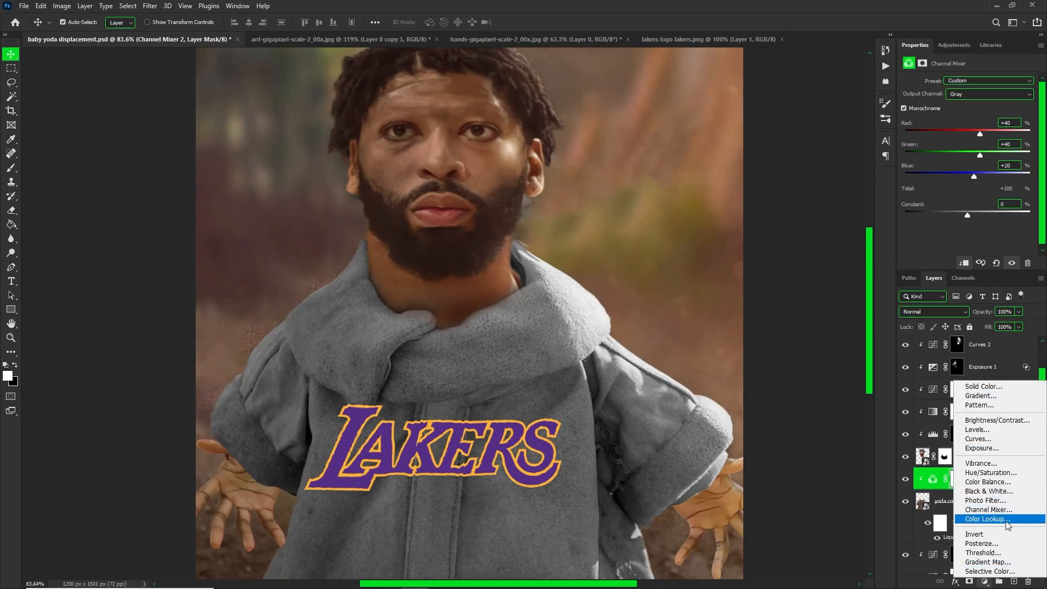
click(998, 562)
alt+click(969, 488)
Set the robe gradient map's left colour stop to a dark purple and accept the gradient.
click(920, 88)
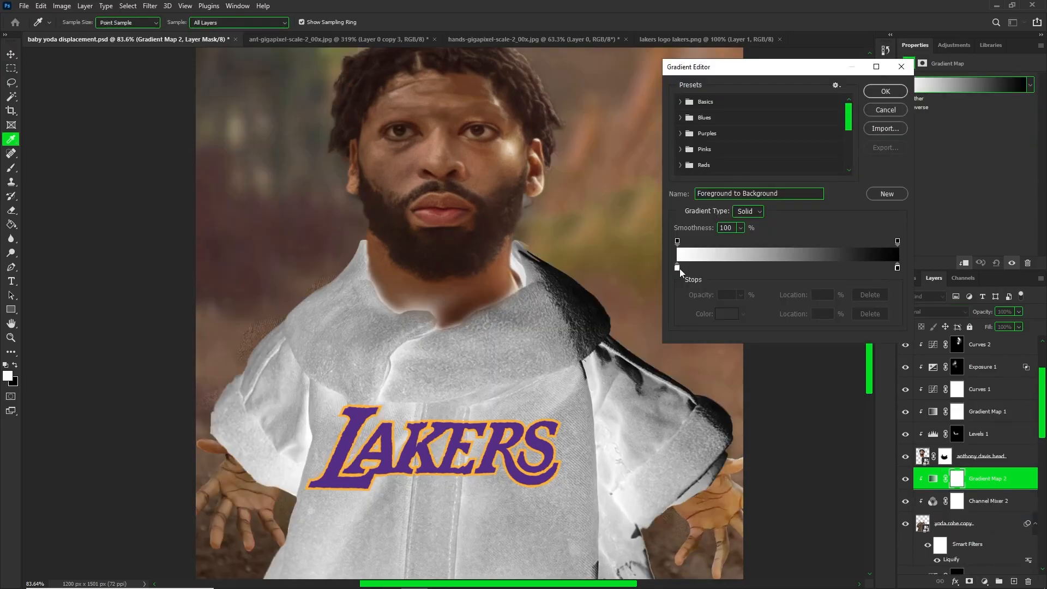
double_click(678, 267)
click(867, 164)
mouse_move(811, 218)
mouse_down()
mouse_move(855, 145)
mouse_move(851, 270)
mouse_move(849, 253)
mouse_up()
click(963, 140)
click(899, 92)
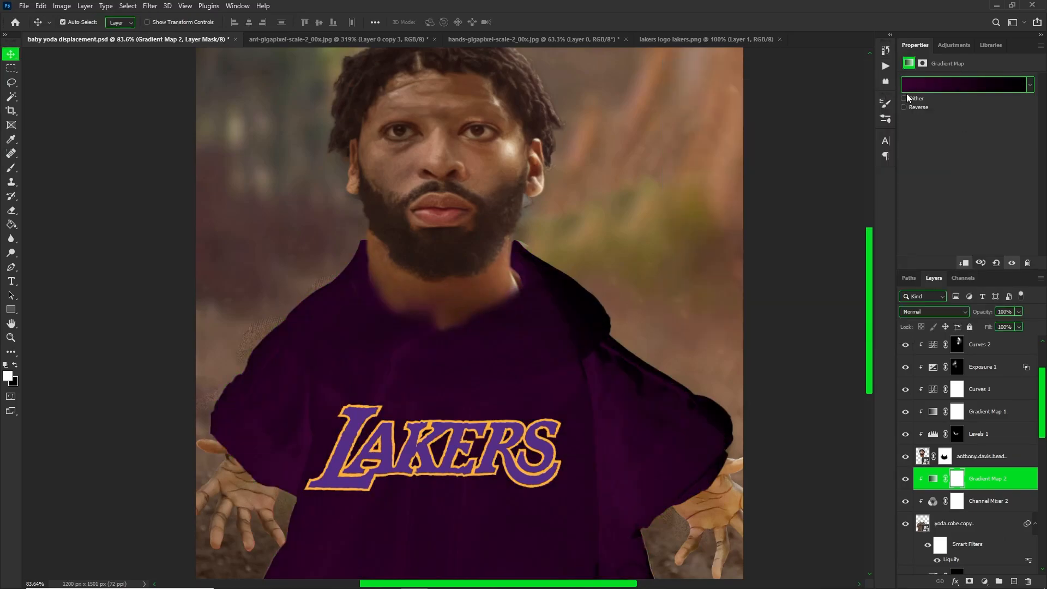
Reopen the robe's gradient map for editing and set its left colour stop to black.
click(957, 85)
double_click(677, 267)
drag(731, 272, 690, 323)
click(965, 140)
Move the gradient's right colour stop inward, set it to purple 540d86 and accept the gradient.
drag(897, 268, 821, 267)
click(854, 147)
mouse_move(869, 173)
mouse_down()
mouse_move(869, 187)
mouse_move(868, 176)
mouse_up()
click(849, 239)
click(843, 210)
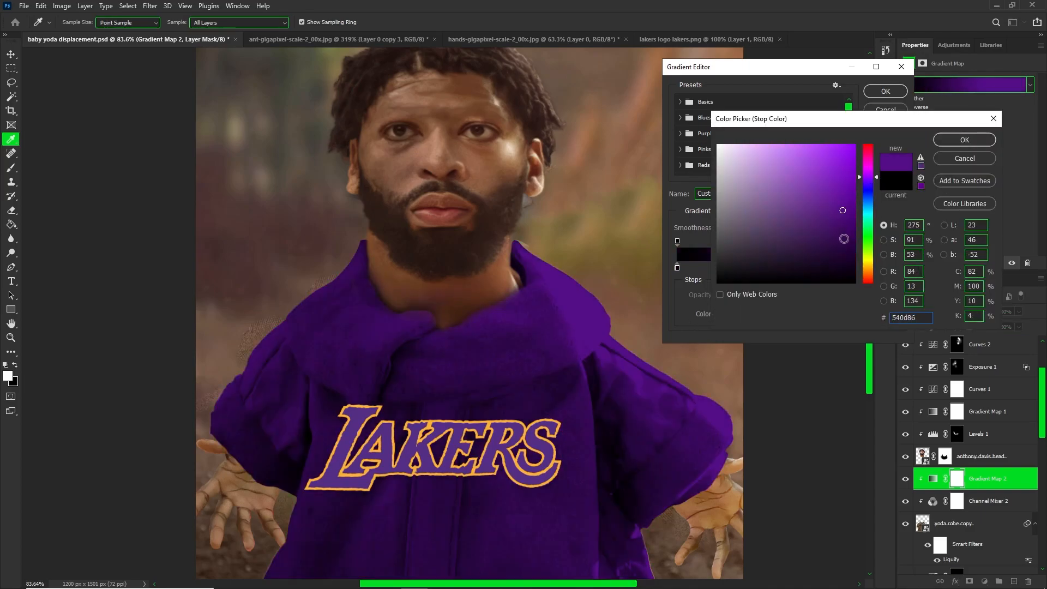
click(965, 140)
click(886, 87)
scroll(408, 303, down, 7)
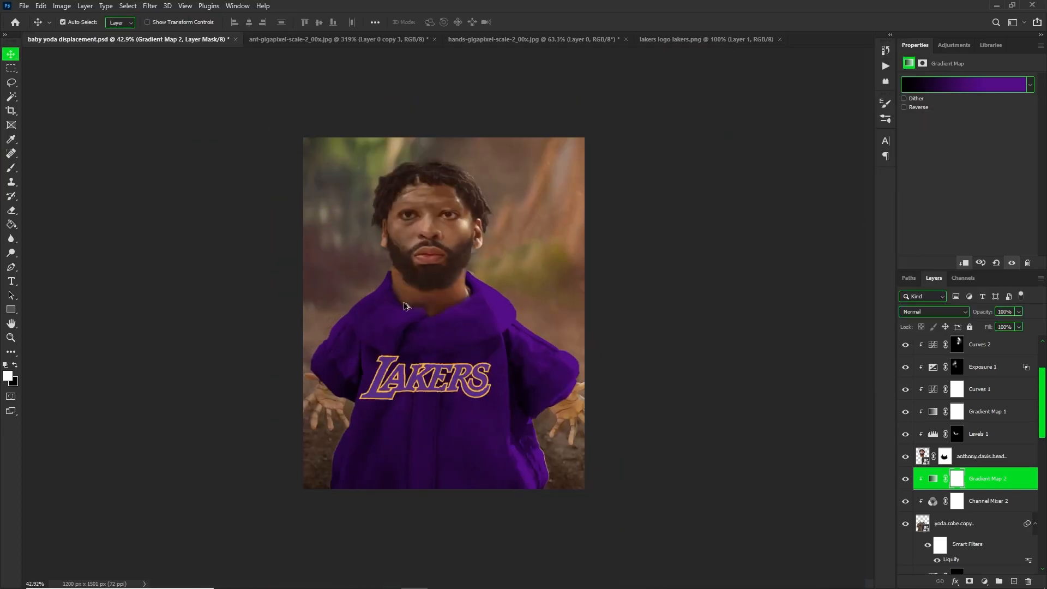
Add a layer mask to the Lakers logo layer, Layer 3, and get the Brush tool ready.
scroll(457, 422, up, 6)
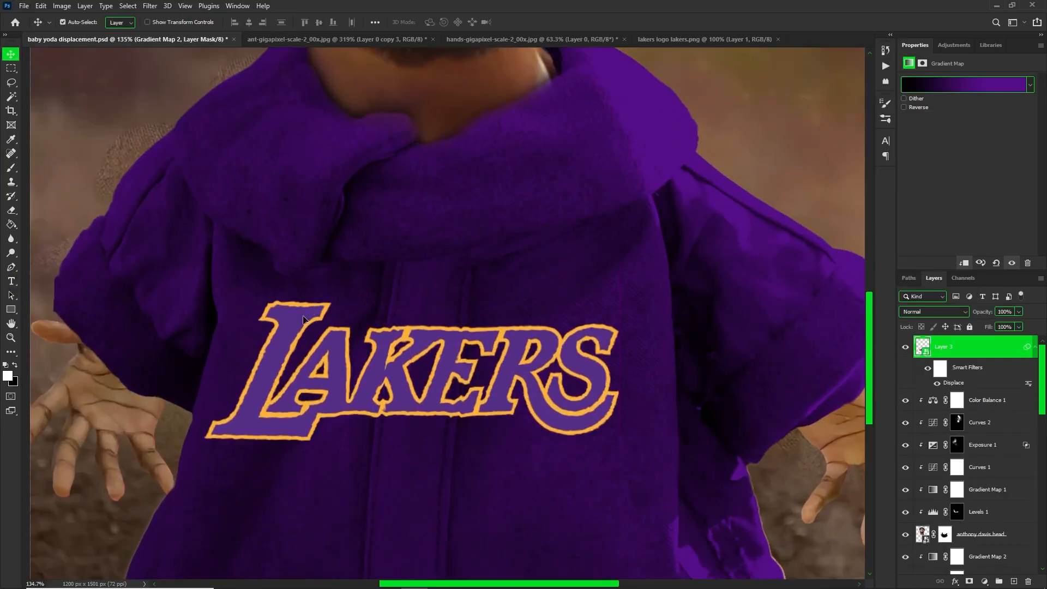
click(970, 581)
key(b)
Raise the brush flow to 100% and mask out the top of the logo's L where it overlaps the collar.
scroll(295, 268, up, 5)
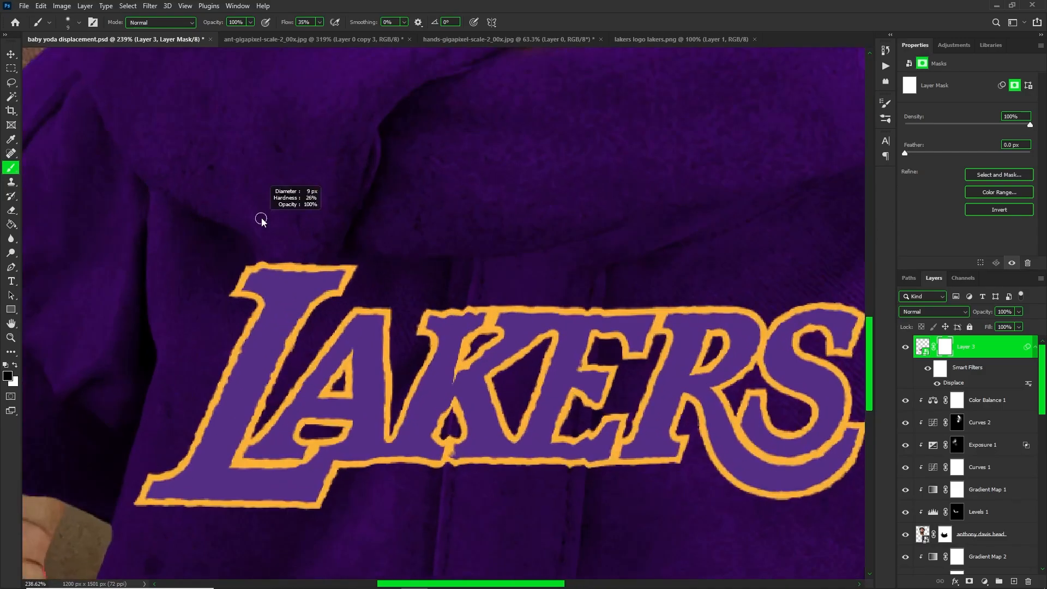
click(319, 22)
drag(320, 35, 356, 35)
drag(311, 145, 333, 288)
right_click(261, 255)
drag(273, 258, 324, 254)
scroll(312, 233, down, 14)
scroll(458, 415, up, 2)
key(v)
scroll(506, 425, up, 2)
click(11, 281)
click(150, 22)
text(nba)
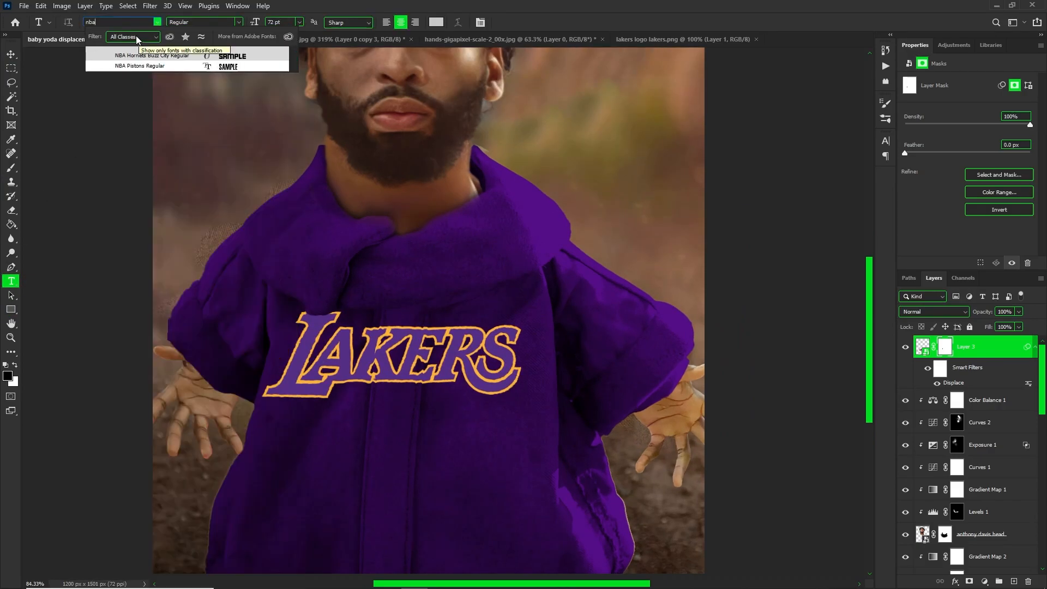
click(11, 54)
Duplicate the Gradient Map 2 layer and keep the copy clipped to the robe.
scroll(471, 371, down, 5)
scroll(437, 452, up, 8)
scroll(994, 493, down, 3)
click(994, 493)
click(984, 581)
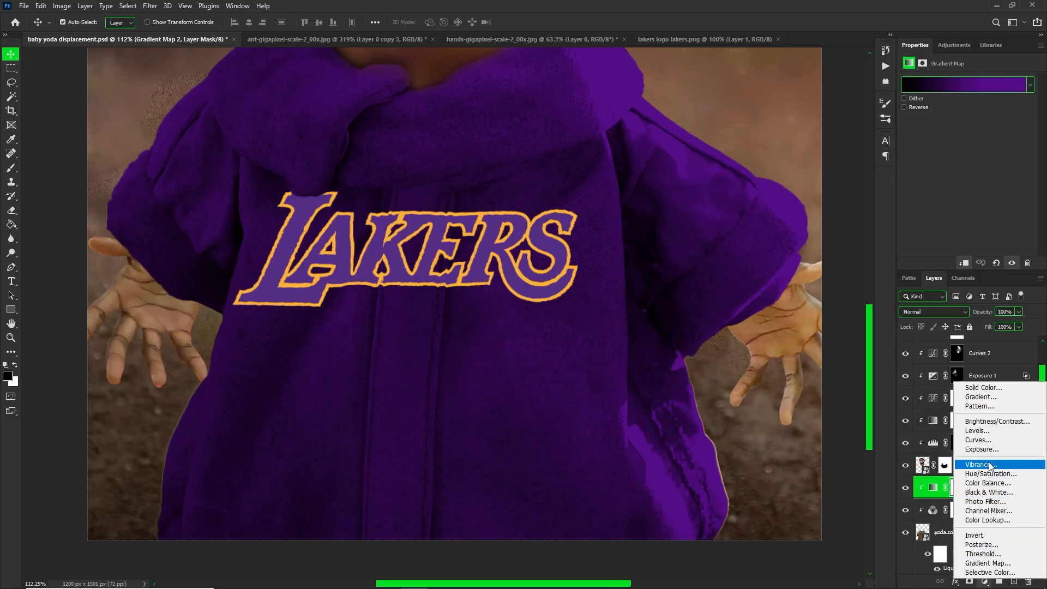
click(939, 493)
key(ctrl+j)
alt+click(952, 494)
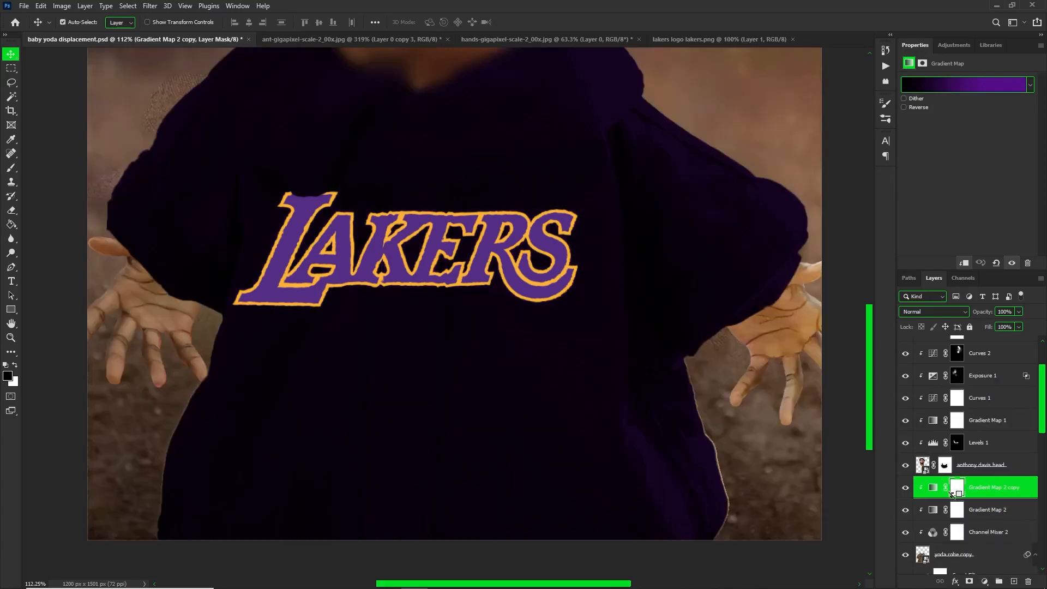
Change the gradient map copy's purple colour stop to bright yellow, RGB 255, 246, 0.
click(933, 494)
click(929, 84)
double_click(821, 268)
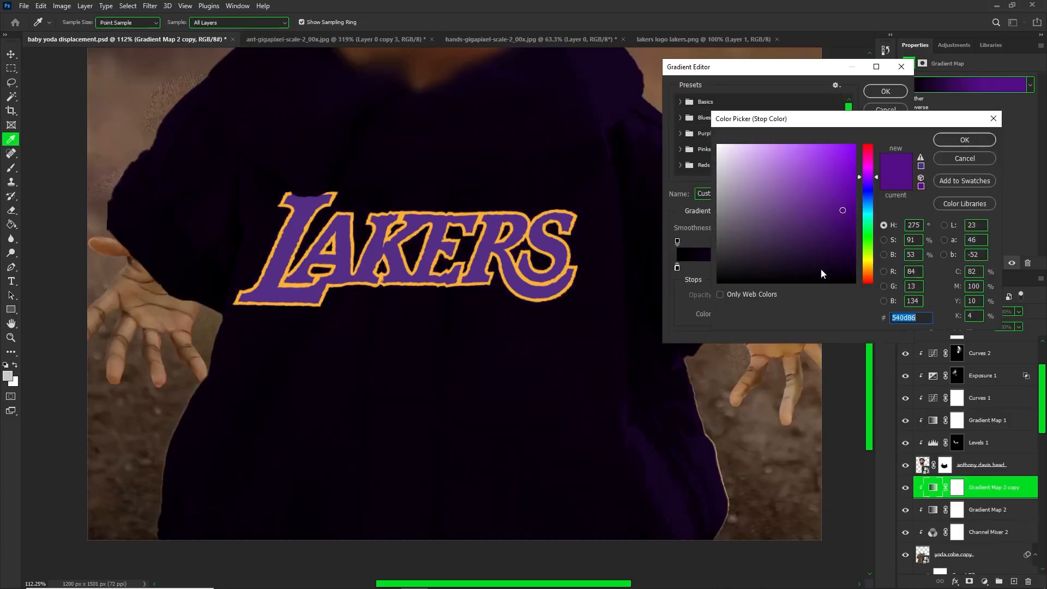
click(868, 264)
drag(844, 267, 867, 139)
click(868, 260)
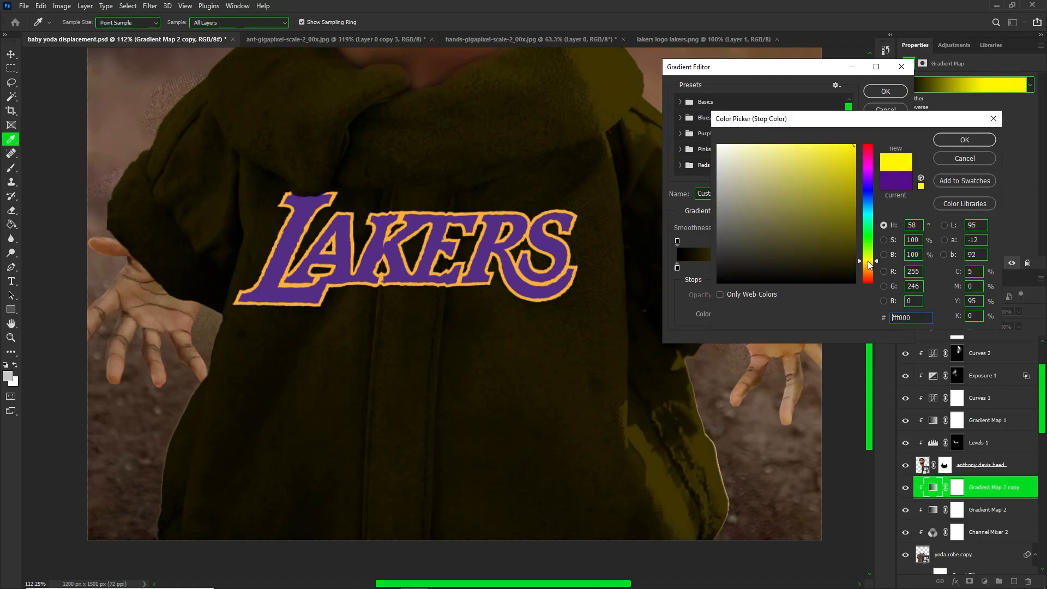
click(950, 140)
Keep the copy's left gradient stop black and move the yellow stop to a location of 16%.
double_click(677, 268)
drag(724, 192, 598, 358)
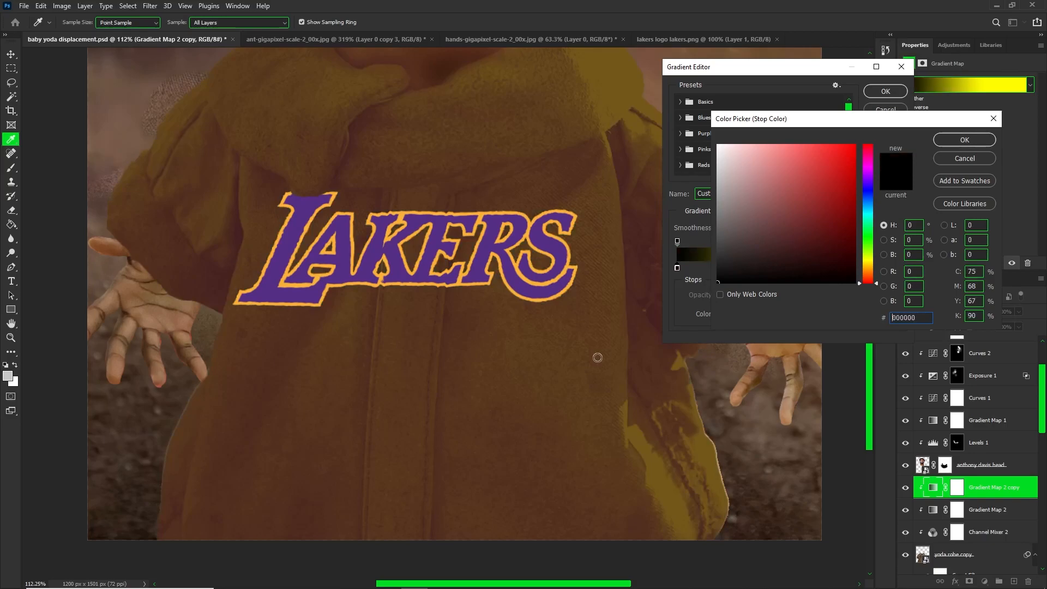
click(951, 141)
drag(812, 266, 703, 272)
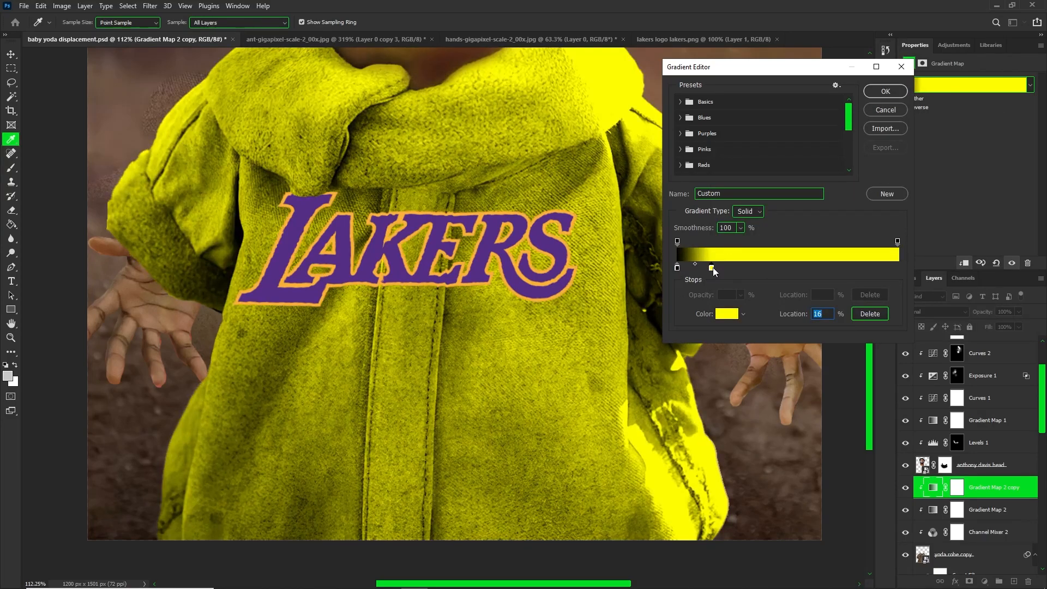
Shift the yellow gradient stop's hue to a golden yellow and accept the gradient.
double_click(712, 268)
drag(869, 260, 869, 266)
click(979, 135)
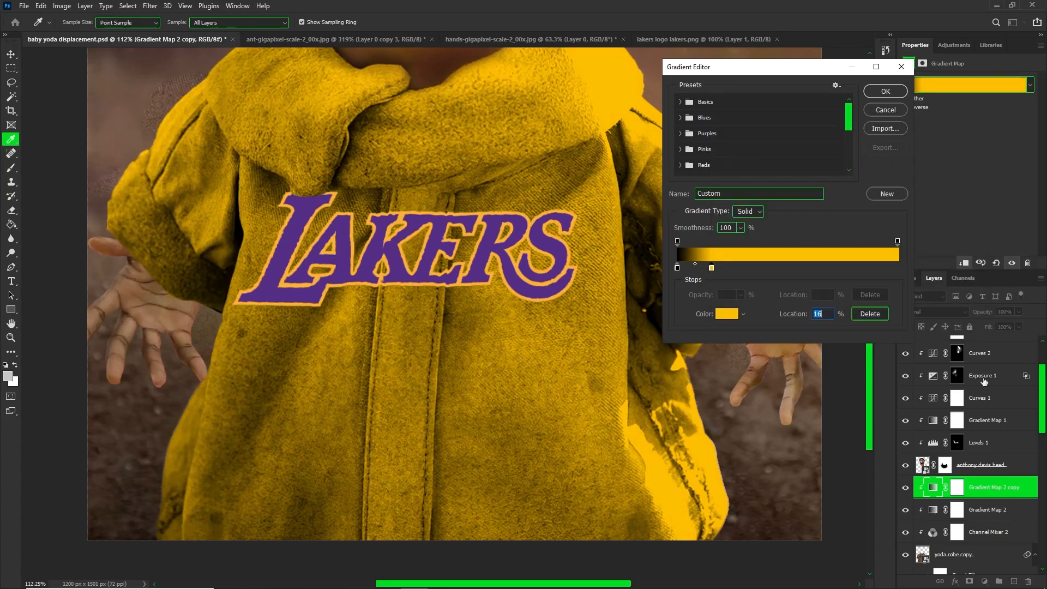
click(888, 93)
Invert the Gradient Map 2 copy's layer mask to hide the golden colour across the whole robe.
key(v)
key(ctrl+0)
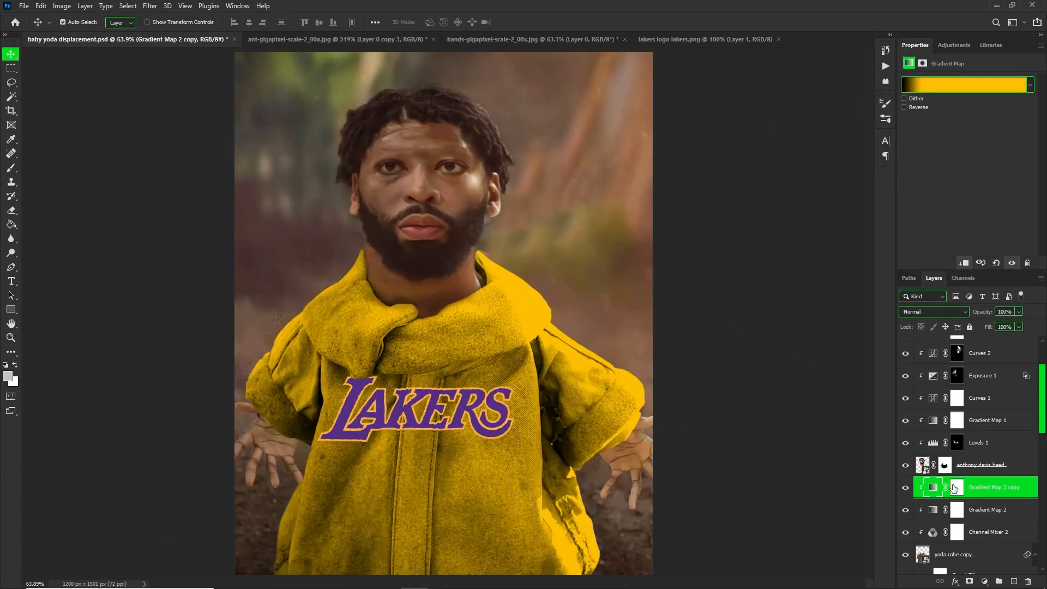
click(953, 488)
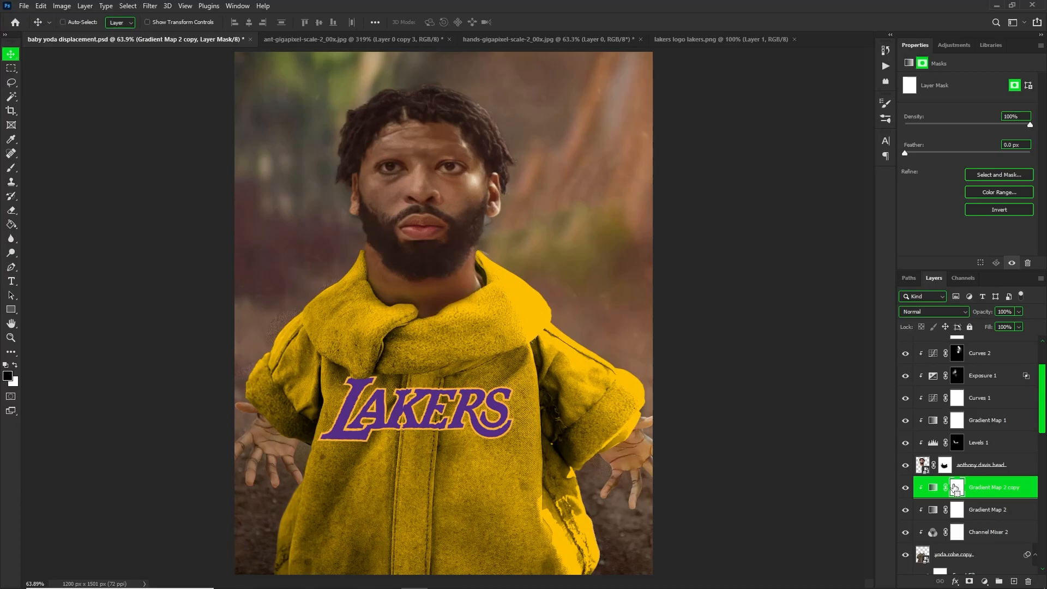
key(ctrl+i)
Trace a narrow strip along the robe's left front seam with the Pen tool and convert it to a selection.
scroll(382, 491, up, 5)
key(p)
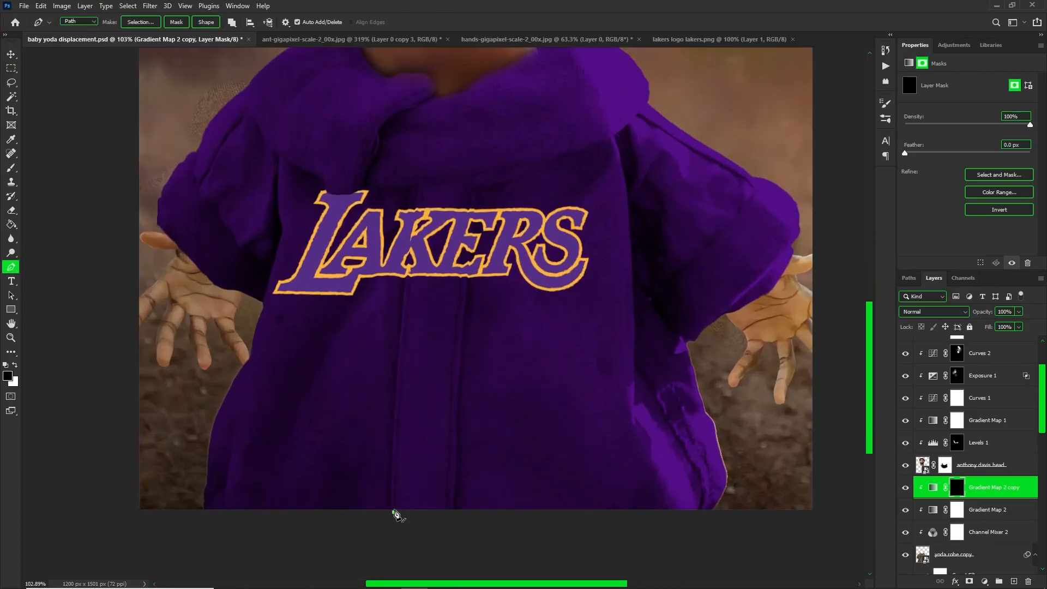
click(403, 355)
click(410, 298)
scroll(425, 193, up, 3)
click(376, 482)
scroll(375, 479, down, 2)
click(368, 516)
scroll(367, 516, down, 2)
click(364, 536)
click(368, 539)
right_click(398, 436)
click(434, 239)
click(574, 145)
Trace a matching narrow strip along the right front seam and add it to the selection.
click(464, 537)
click(465, 457)
click(469, 366)
drag(474, 250, 475, 242)
click(484, 121)
scroll(498, 162, up, 1)
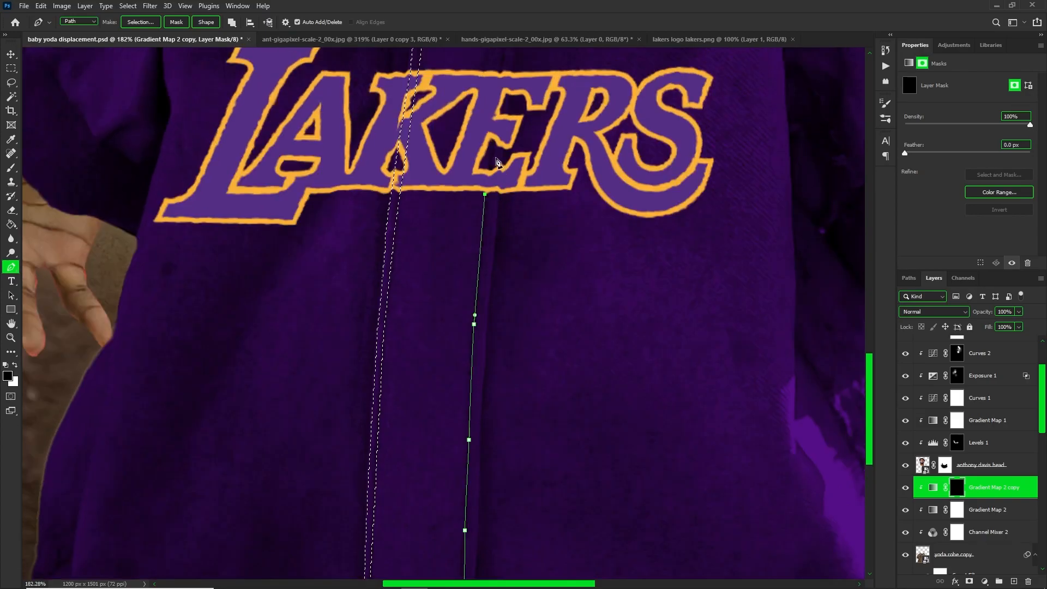
scroll(498, 162, up, 1)
click(506, 101)
click(491, 351)
click(483, 447)
scroll(477, 436, down, 3)
click(477, 410)
click(474, 501)
right_click(495, 170)
click(517, 224)
click(579, 145)
Paint white on the gradient map copy's mask inside both seam strips to make them golden, and deselect.
key(b)
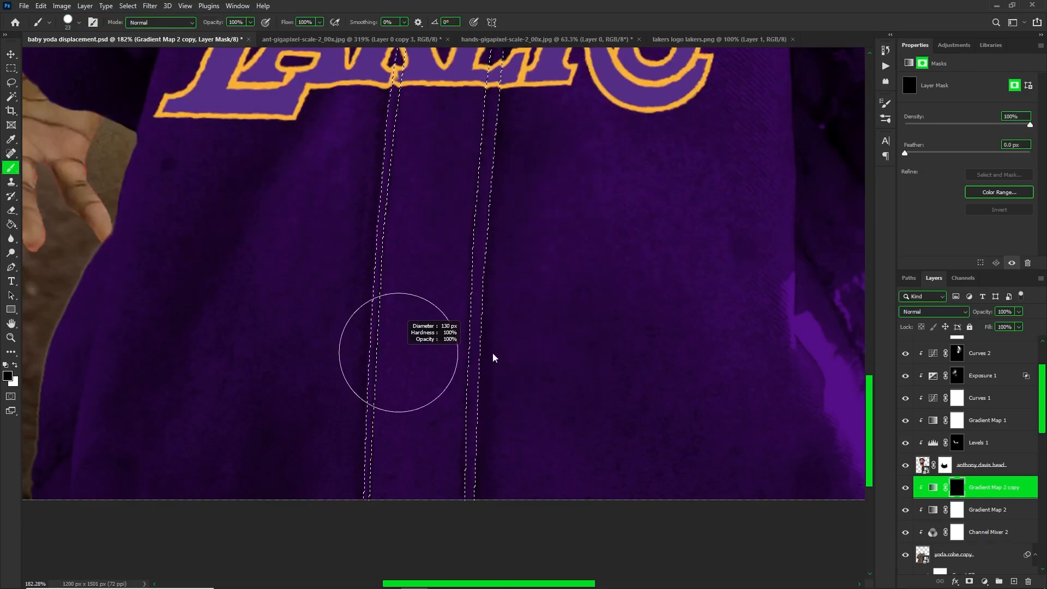
drag(459, 360, 523, 358)
key(x)
scroll(434, 309, down, 7)
mouse_move(436, 284)
mouse_down()
mouse_move(417, 523)
mouse_move(395, 545)
mouse_move(440, 527)
mouse_move(423, 519)
mouse_move(433, 552)
mouse_up()
key(ctrl+d)
scroll(490, 425, up, 6)
scroll(431, 355, down, 2)
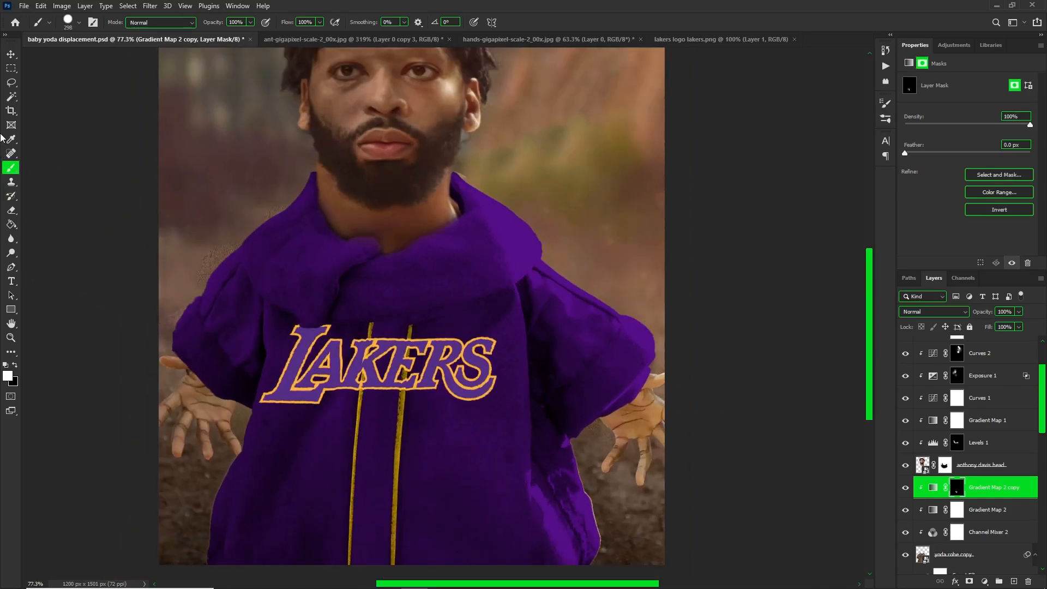
Outline the cuff of the robe's right-hand sleeve with the Pen tool and convert the path to a selection.
click(11, 267)
scroll(479, 360, up, 5)
click(442, 387)
drag(496, 334, 541, 290)
click(636, 237)
click(644, 249)
click(648, 270)
drag(645, 300, 643, 308)
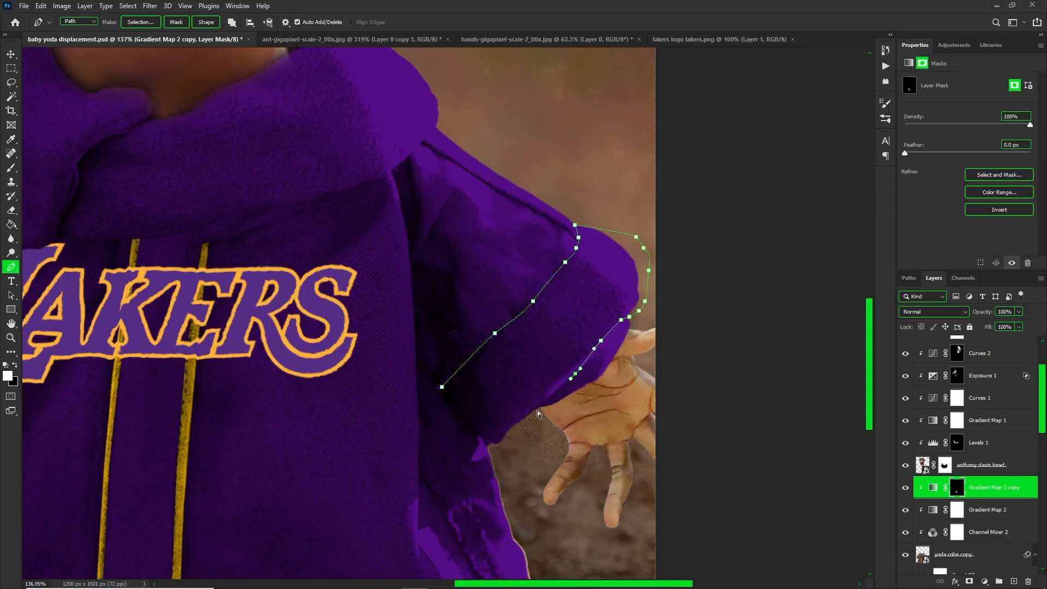
click(442, 388)
right_click(474, 338)
click(510, 384)
click(579, 146)
Outline the cuff of the left-hand sleeve with the Pen tool and add it to the selection.
scroll(573, 155, down, 7)
scroll(262, 389, up, 10)
click(248, 265)
drag(266, 267, 274, 270)
click(273, 281)
click(266, 294)
drag(265, 316, 266, 324)
click(313, 390)
click(323, 405)
click(333, 418)
drag(340, 430, 343, 435)
click(339, 543)
click(290, 521)
click(230, 467)
drag(194, 393, 191, 366)
drag(184, 325, 193, 298)
right_click(218, 253)
click(245, 300)
click(578, 159)
key(ctrl+0)
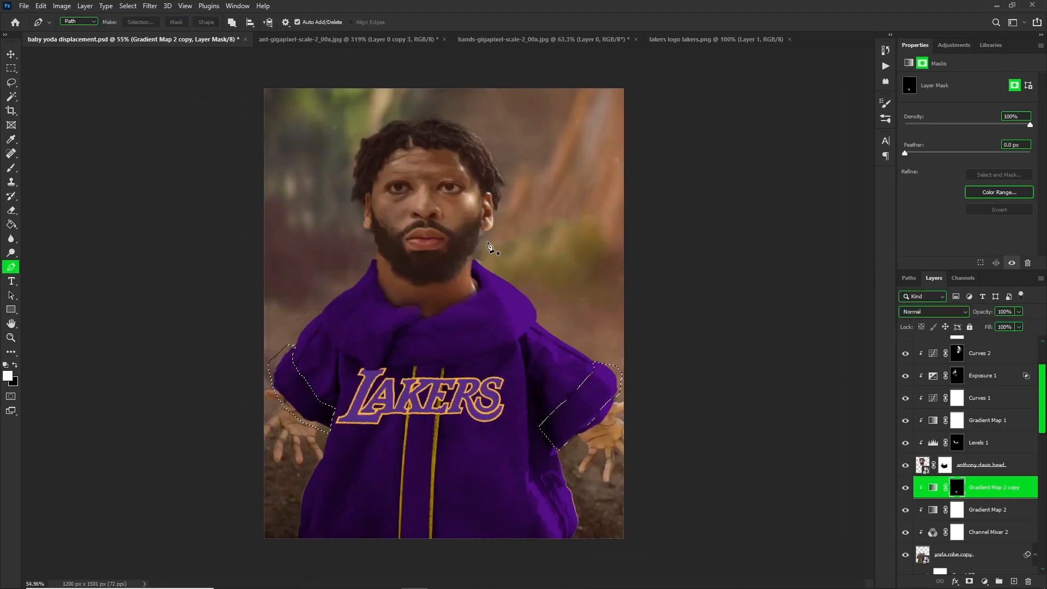
Paint white on the mask inside both selected cuffs with a large brush to turn them golden, and deselect.
key(b)
drag(472, 388, 627, 382)
click(628, 373)
mouse_move(360, 375)
mouse_down()
mouse_move(404, 372)
mouse_move(431, 355)
mouse_up()
key(ctrl+d)
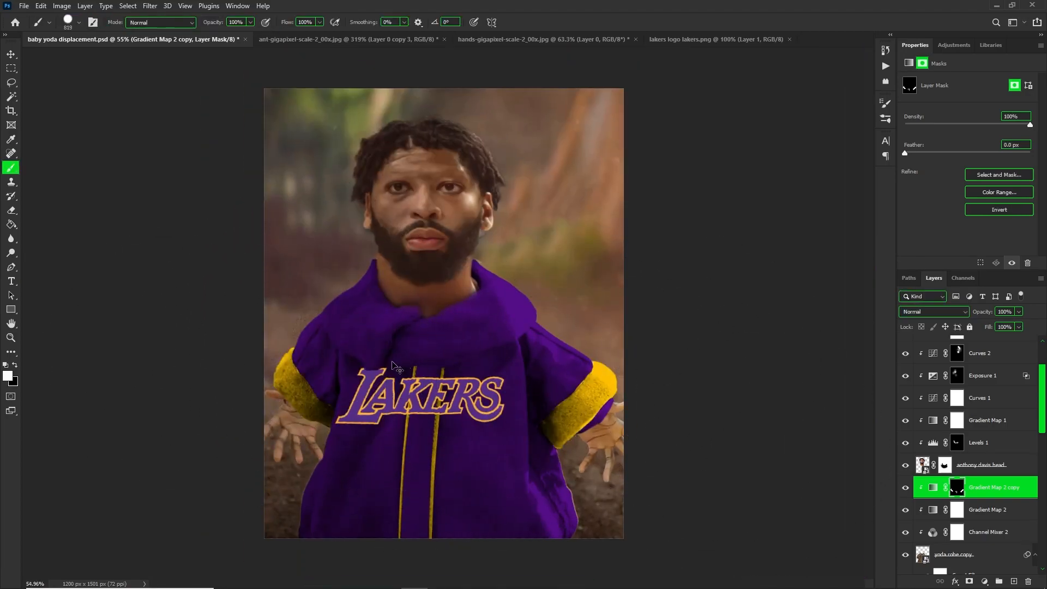
Trace a thin strip along the right-hand sleeve's shoulder seam with the Pen tool and convert it to a selection.
scroll(480, 366, up, 6)
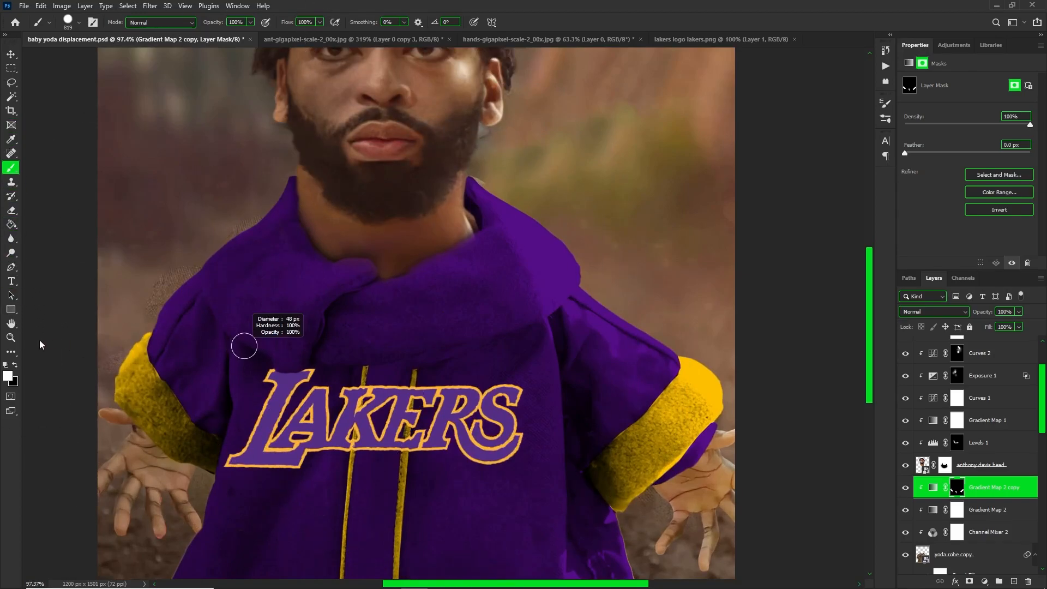
scroll(556, 324, up, 5)
key(p)
scroll(600, 327, up, 5)
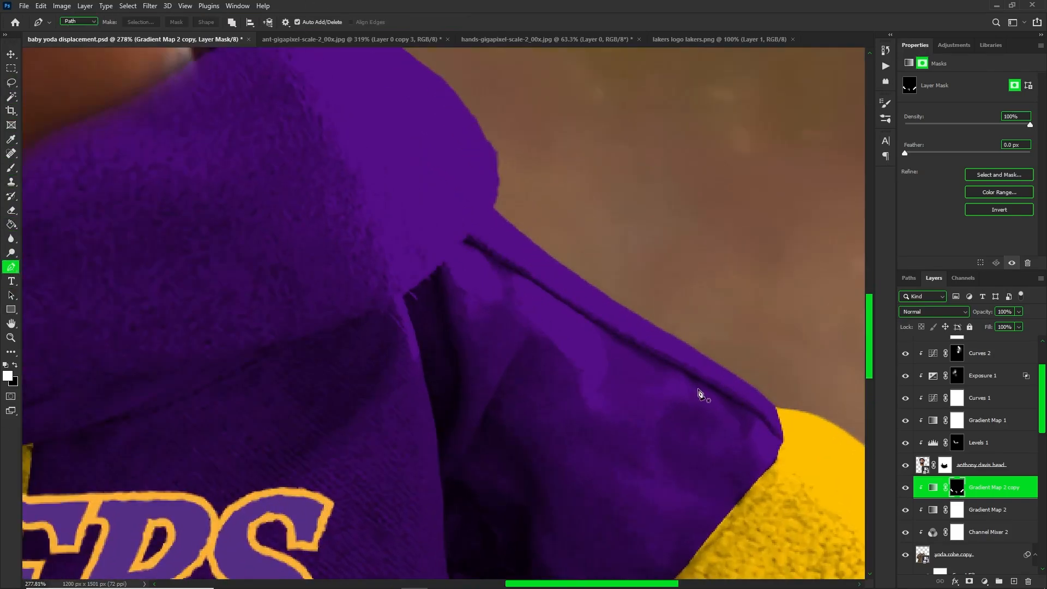
click(783, 440)
click(752, 412)
click(700, 382)
click(650, 355)
click(561, 301)
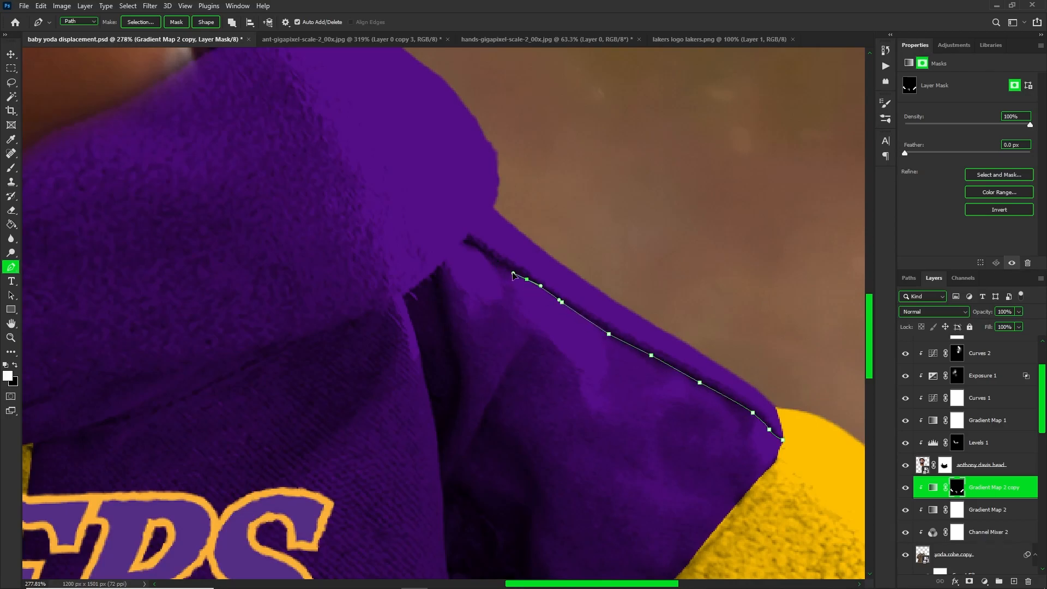
drag(544, 285, 547, 286)
click(589, 313)
right_click(781, 436)
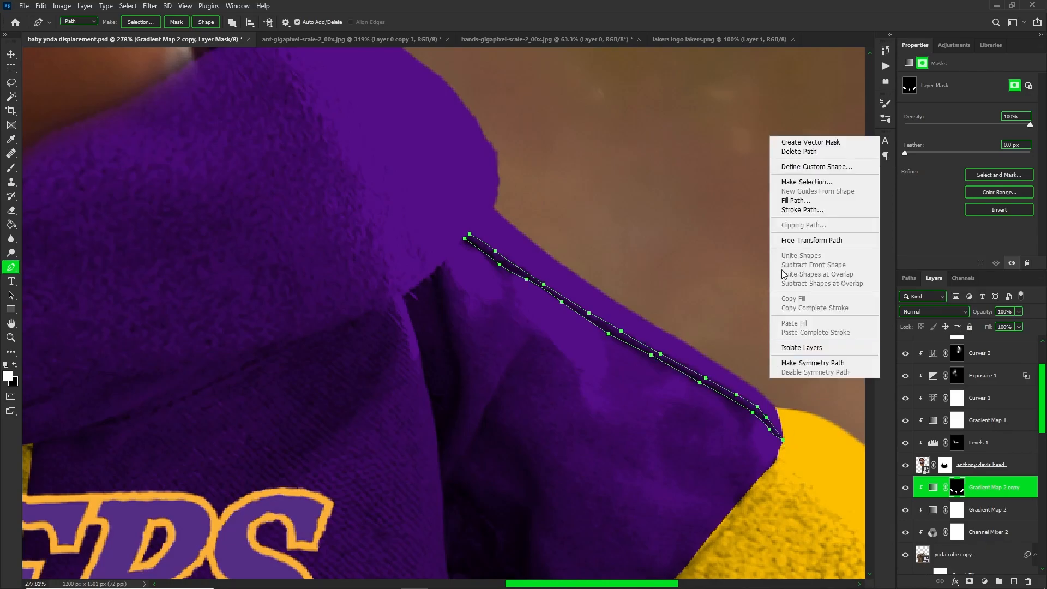
click(807, 191)
key(Return)
scroll(355, 330, down, 3)
scroll(290, 351, down, 4)
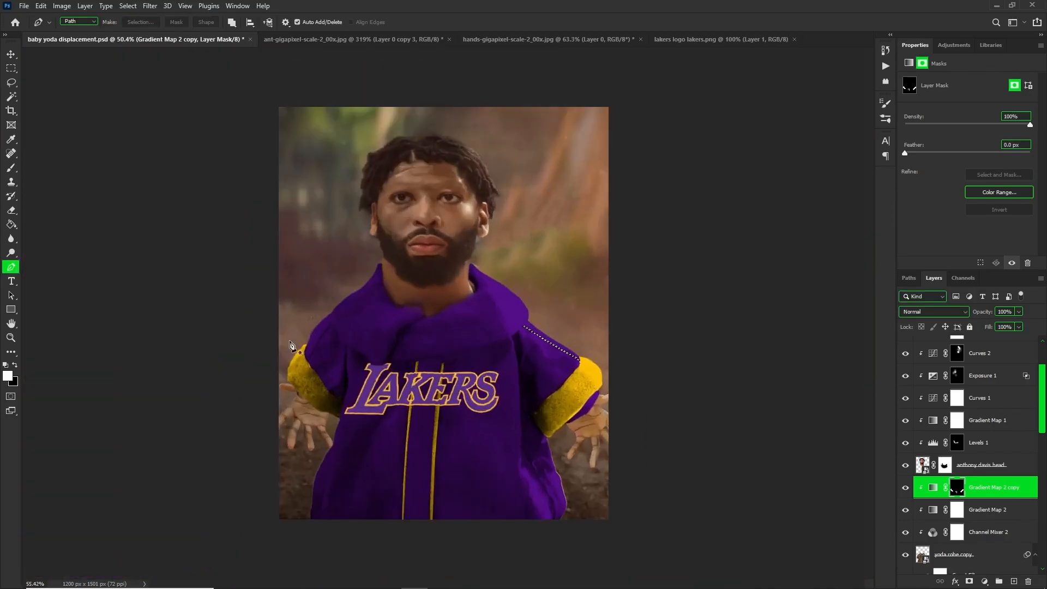
Trace a thin strip along the left-hand sleeve's shoulder seam with the Pen tool and add it to the selection.
scroll(280, 381, up, 6)
click(232, 422)
drag(247, 393, 251, 387)
click(256, 370)
click(271, 334)
click(297, 295)
click(321, 270)
click(336, 255)
drag(340, 244, 344, 239)
click(358, 223)
click(355, 215)
click(305, 270)
drag(268, 328, 262, 333)
drag(241, 386, 240, 388)
click(232, 422)
right_click(233, 426)
click(294, 188)
click(579, 157)
Paint white on the mask inside both selected shoulder strips to turn them golden, and deselect.
key(b)
scroll(338, 316, down, 4)
drag(335, 320, 531, 321)
mouse_move(545, 321)
mouse_down()
mouse_move(896, 294)
mouse_move(217, 333)
mouse_up()
key(ctrl+d)
scroll(447, 256, down, 3)
key(v)
scroll(305, 343, up, 12)
drag(291, 281, 316, 238)
key(ctrl+z)
scroll(327, 265, down, 13)
scroll(423, 348, up, 1)
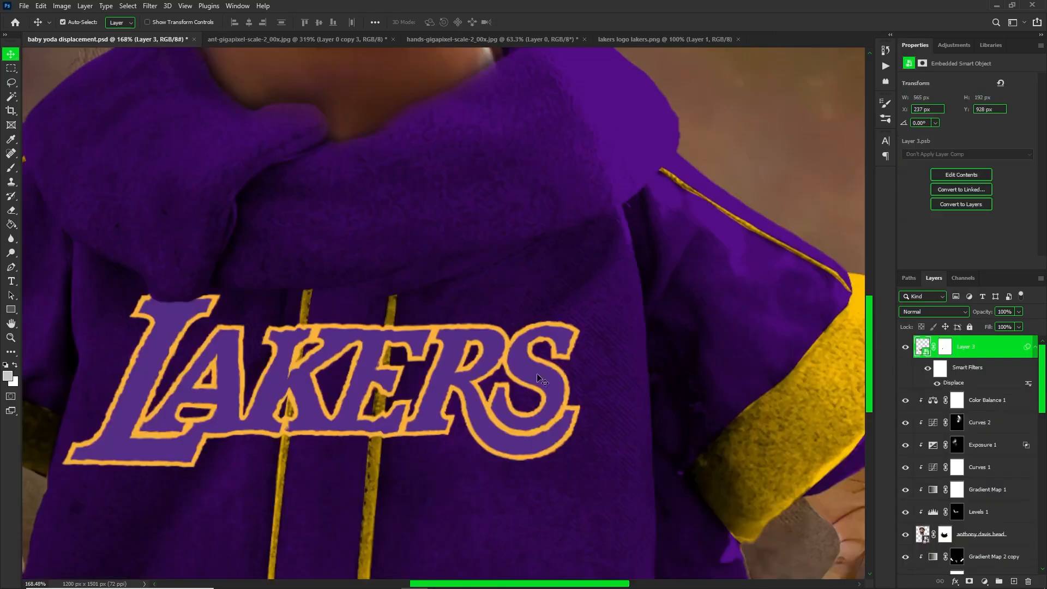
Duplicate the yoda robe copy layer and convert the original to a Smart Object.
click(905, 348)
click(906, 348)
click(463, 492)
scroll(962, 517, down, 1)
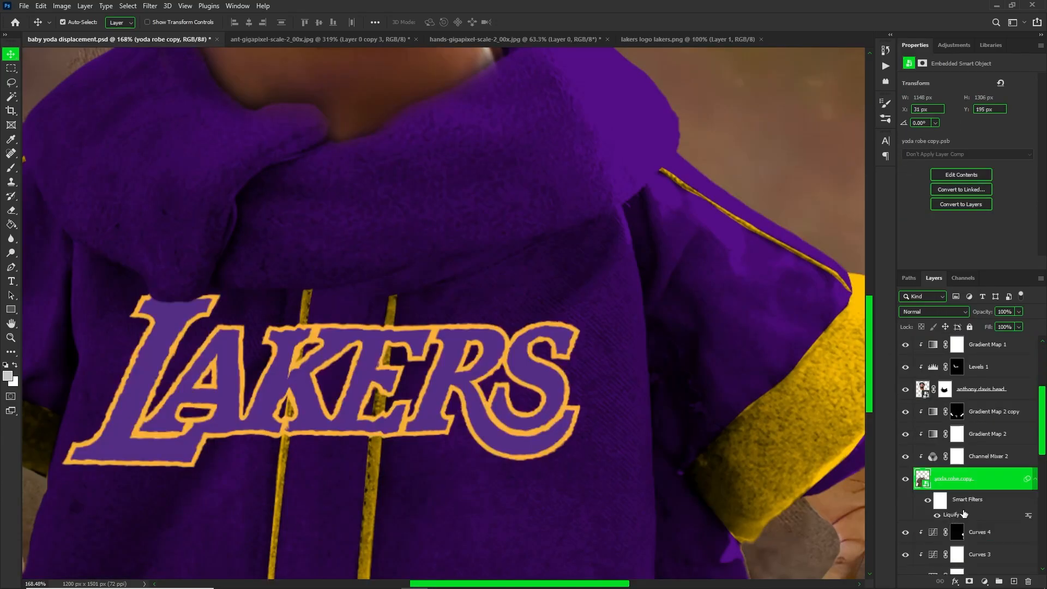
key(ctrl+j)
right_click(957, 531)
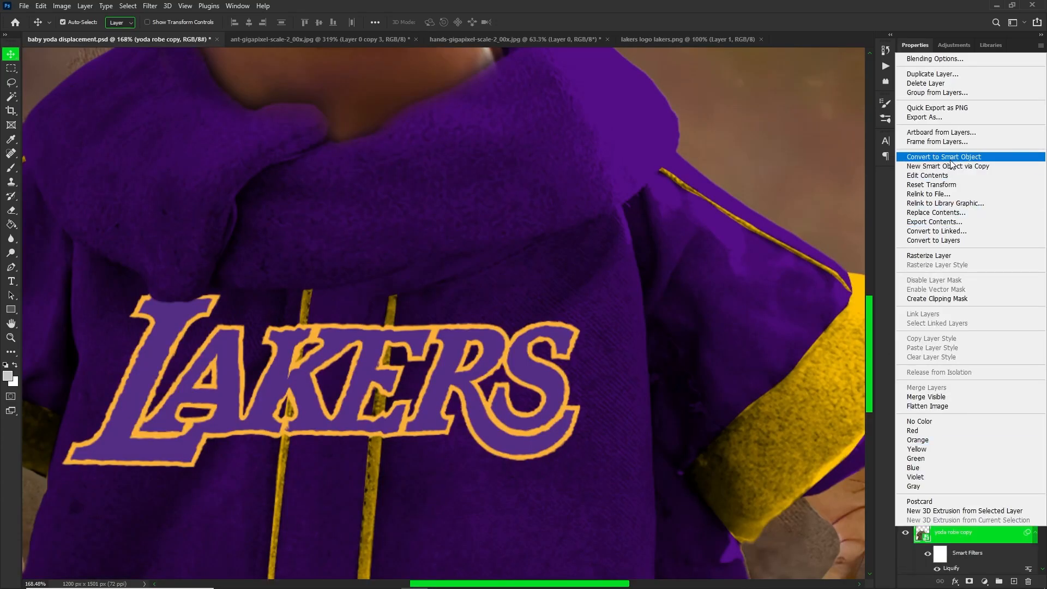
click(953, 159)
scroll(117, 291, down, 1)
Lasso a broad patch of robe fabric below the logo and copy it to a new layer.
key(l)
scroll(119, 295, down, 1)
mouse_move(90, 436)
mouse_down()
mouse_move(572, 461)
mouse_move(143, 576)
mouse_move(82, 453)
mouse_up()
scroll(203, 312, down, 7)
mouse_move(187, 438)
mouse_down()
mouse_move(121, 470)
mouse_move(133, 436)
mouse_up()
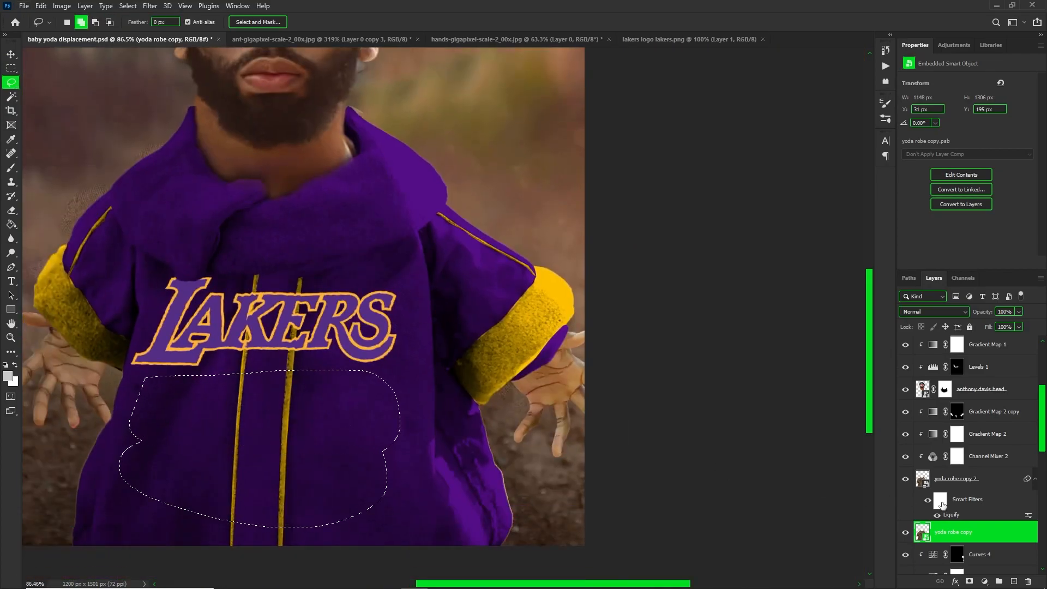
key(ctrl+j)
Place the fabric patch layer at the top of the layer stack and position the patch over the Lakers logo.
drag(950, 530, 1002, 382)
key(v)
drag(343, 468, 336, 365)
drag(944, 401, 968, 335)
Stretch the fabric patch sideways to about 650 px wide so it covers the whole logo.
key(ctrl+t)
drag(296, 350, 331, 347)
drag(147, 343, 121, 342)
key(Return)
Apply a High Pass filter to the fabric patch, lowering its radius.
click(150, 6)
mouse_move(179, 240)
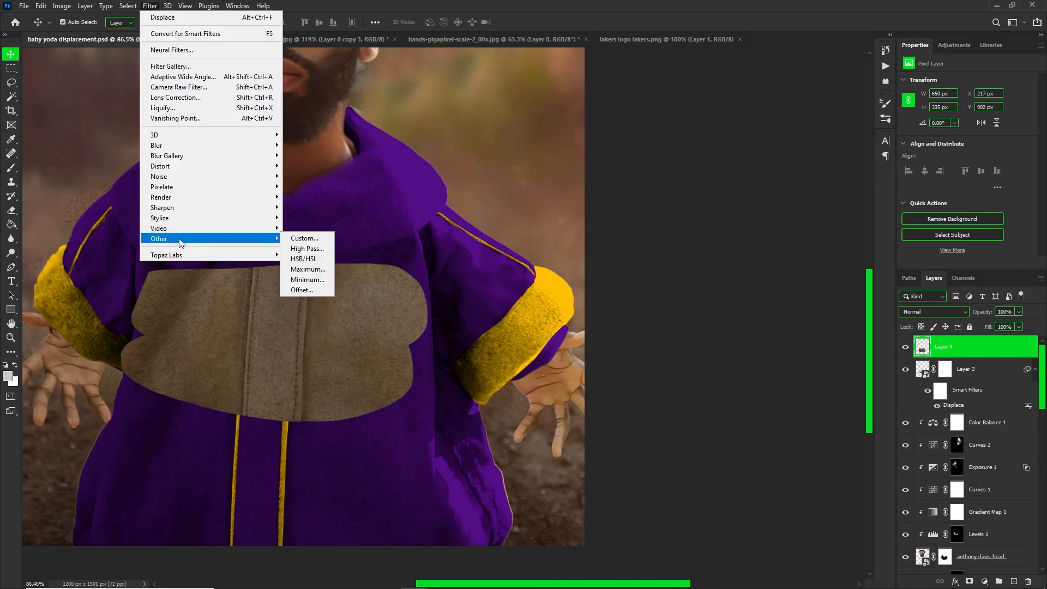
click(307, 248)
drag(509, 299, 499, 295)
key(Return)
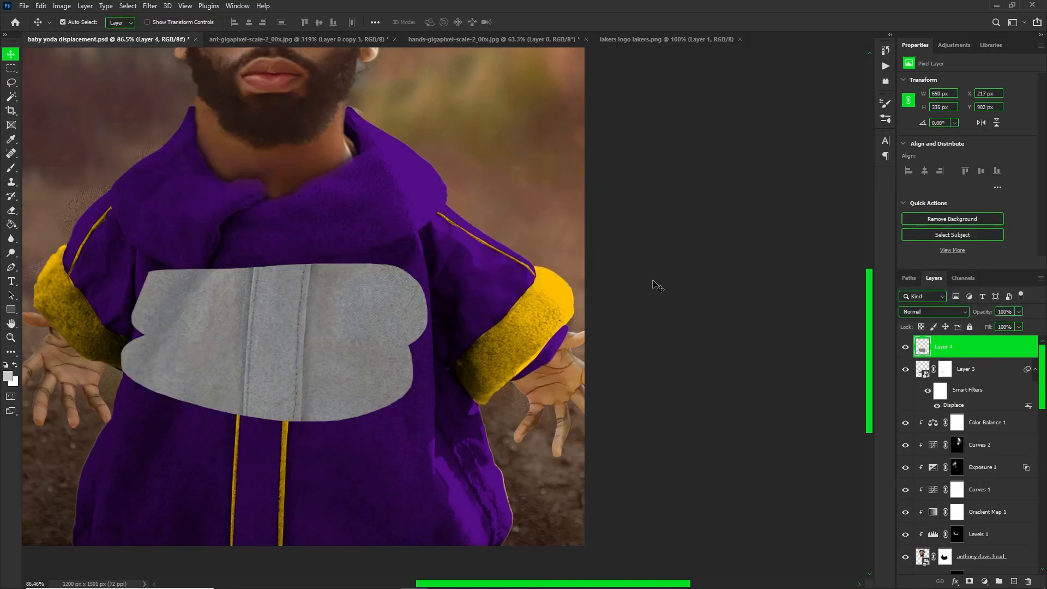
Clip the fabric patch to the logo layer, set its blend mode to Vivid Light, and compare the logo with and without it.
alt+click(950, 358)
click(934, 312)
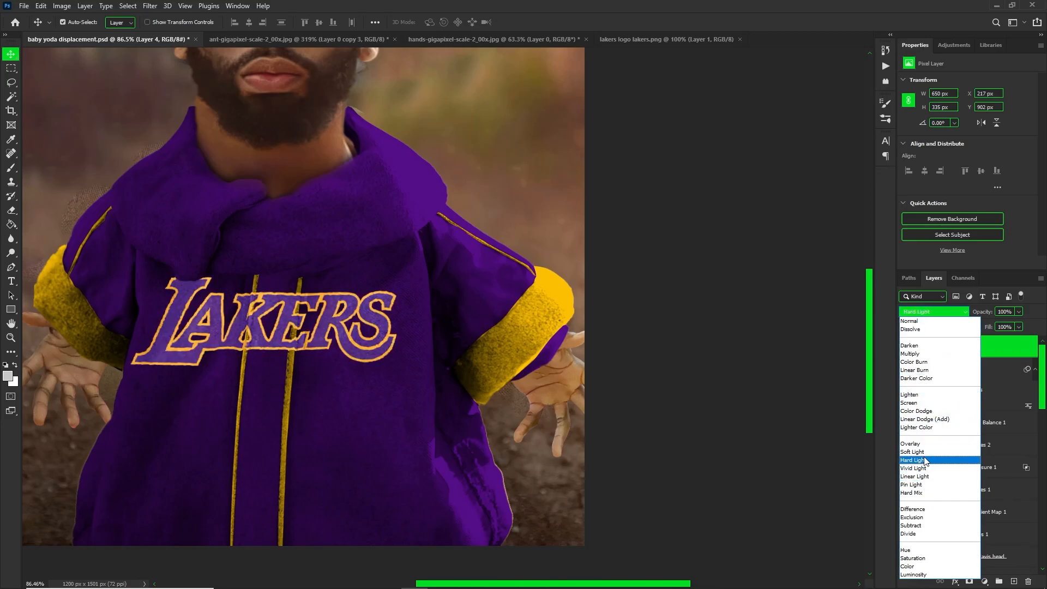
click(926, 473)
scroll(334, 319, up, 5)
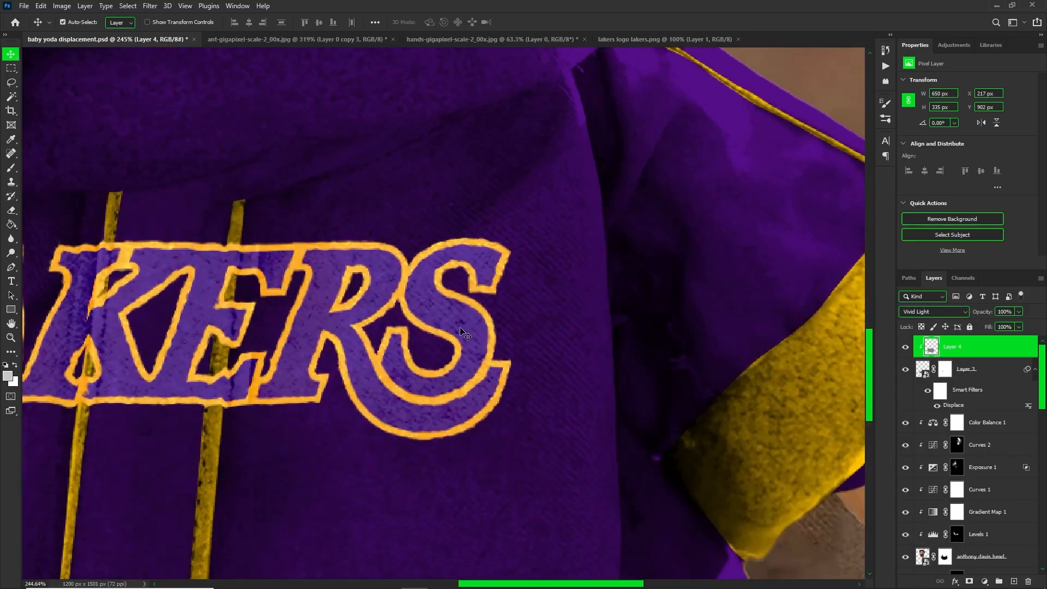
click(905, 348)
key(ctrl+0)
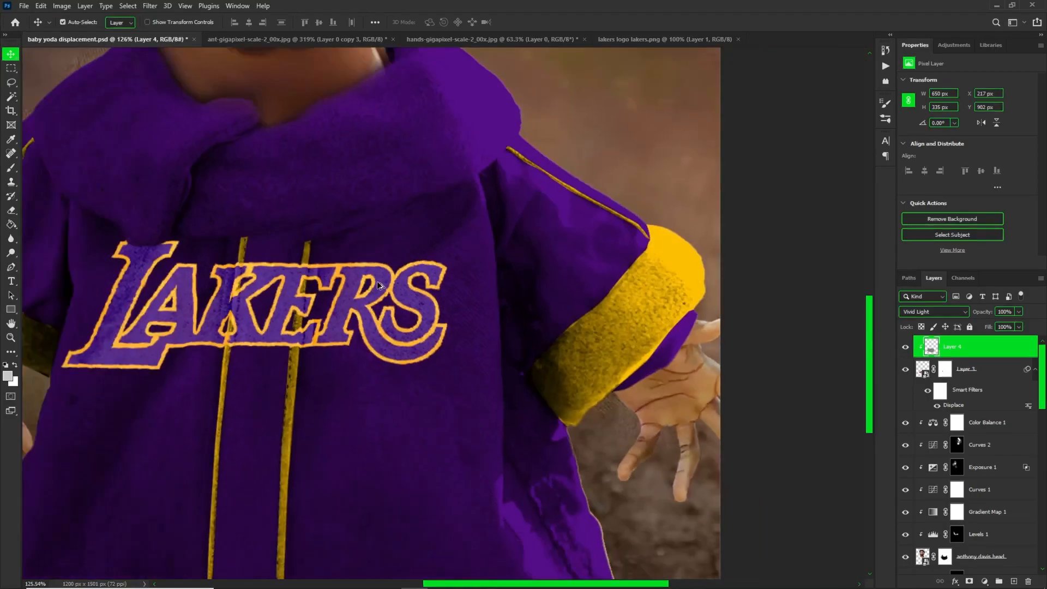